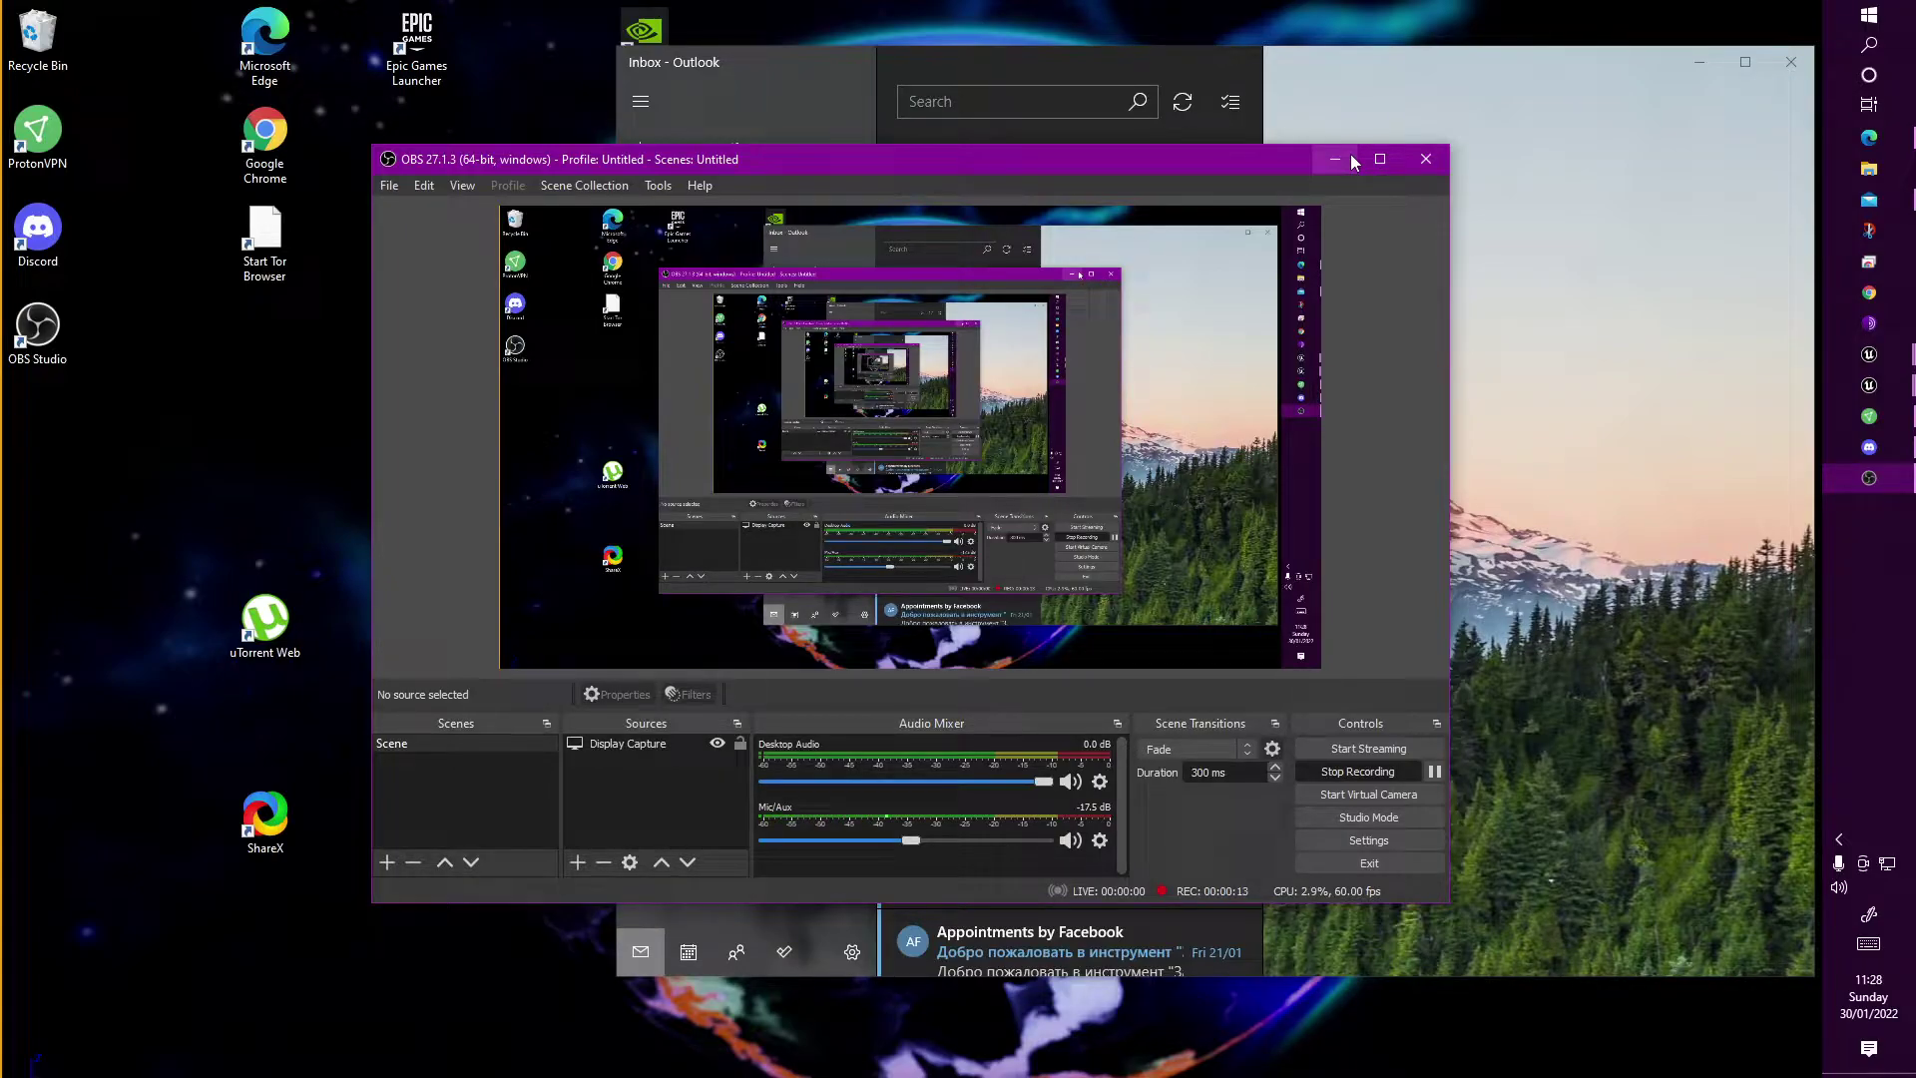
Minimise the OBS recorder and close the Outlook Mail inbox
{"action": "left_click", "coordinate": [1351, 155]}
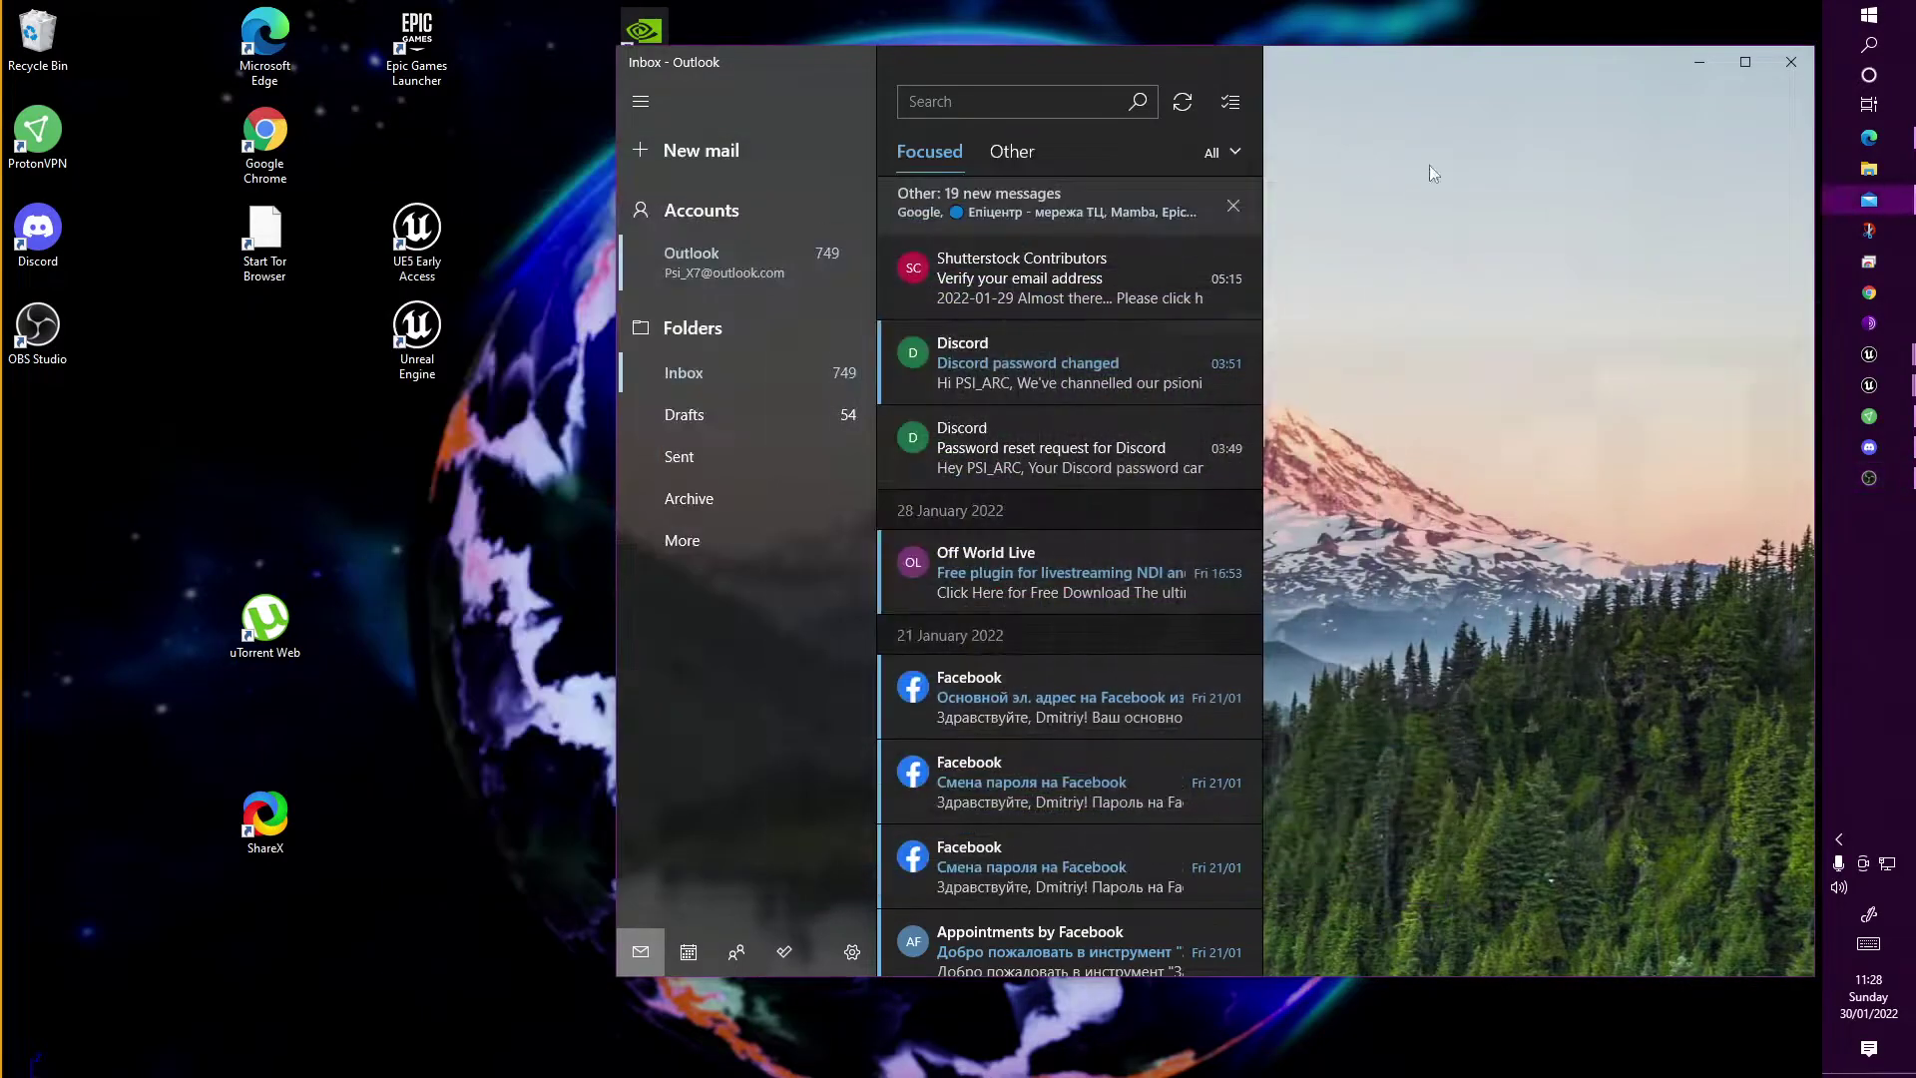
{"action": "left_click", "coordinate": [1790, 61]}
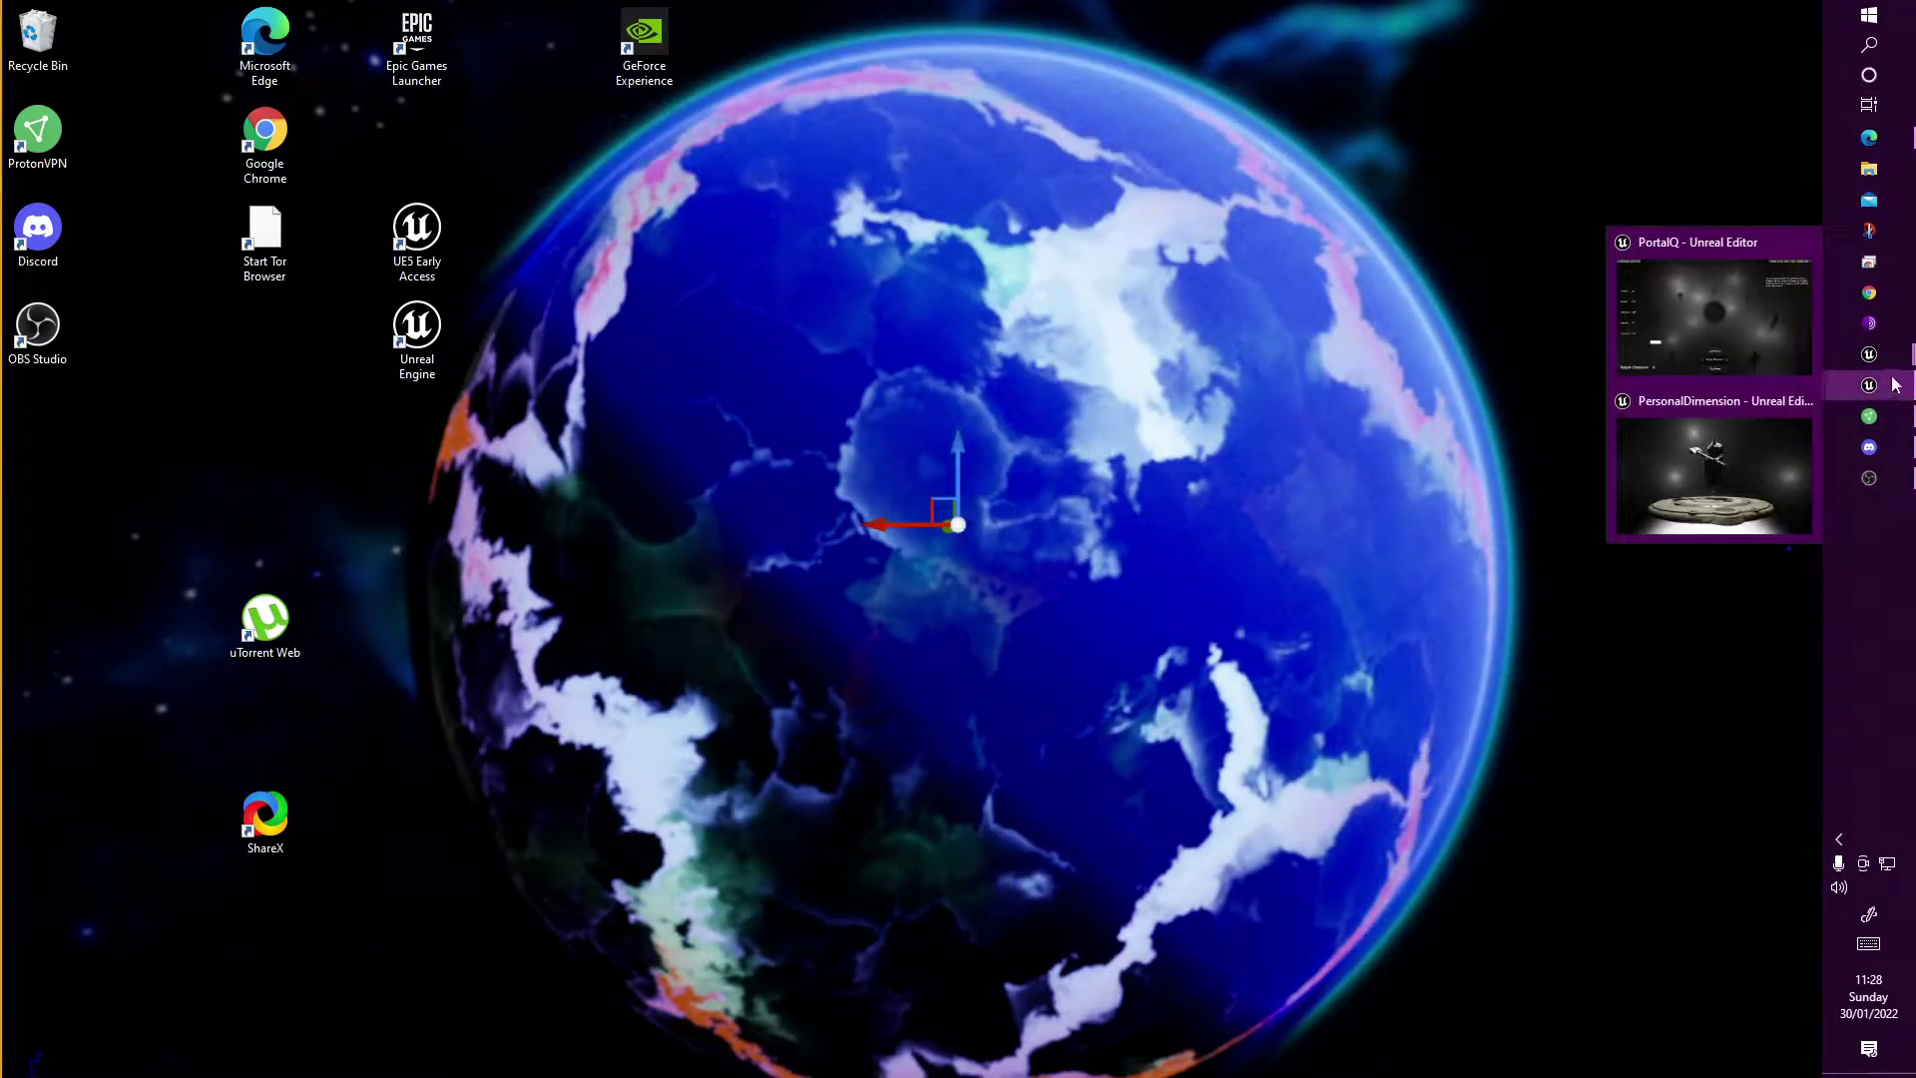
{"action": "mouse_move", "coordinate": [1868, 354]}
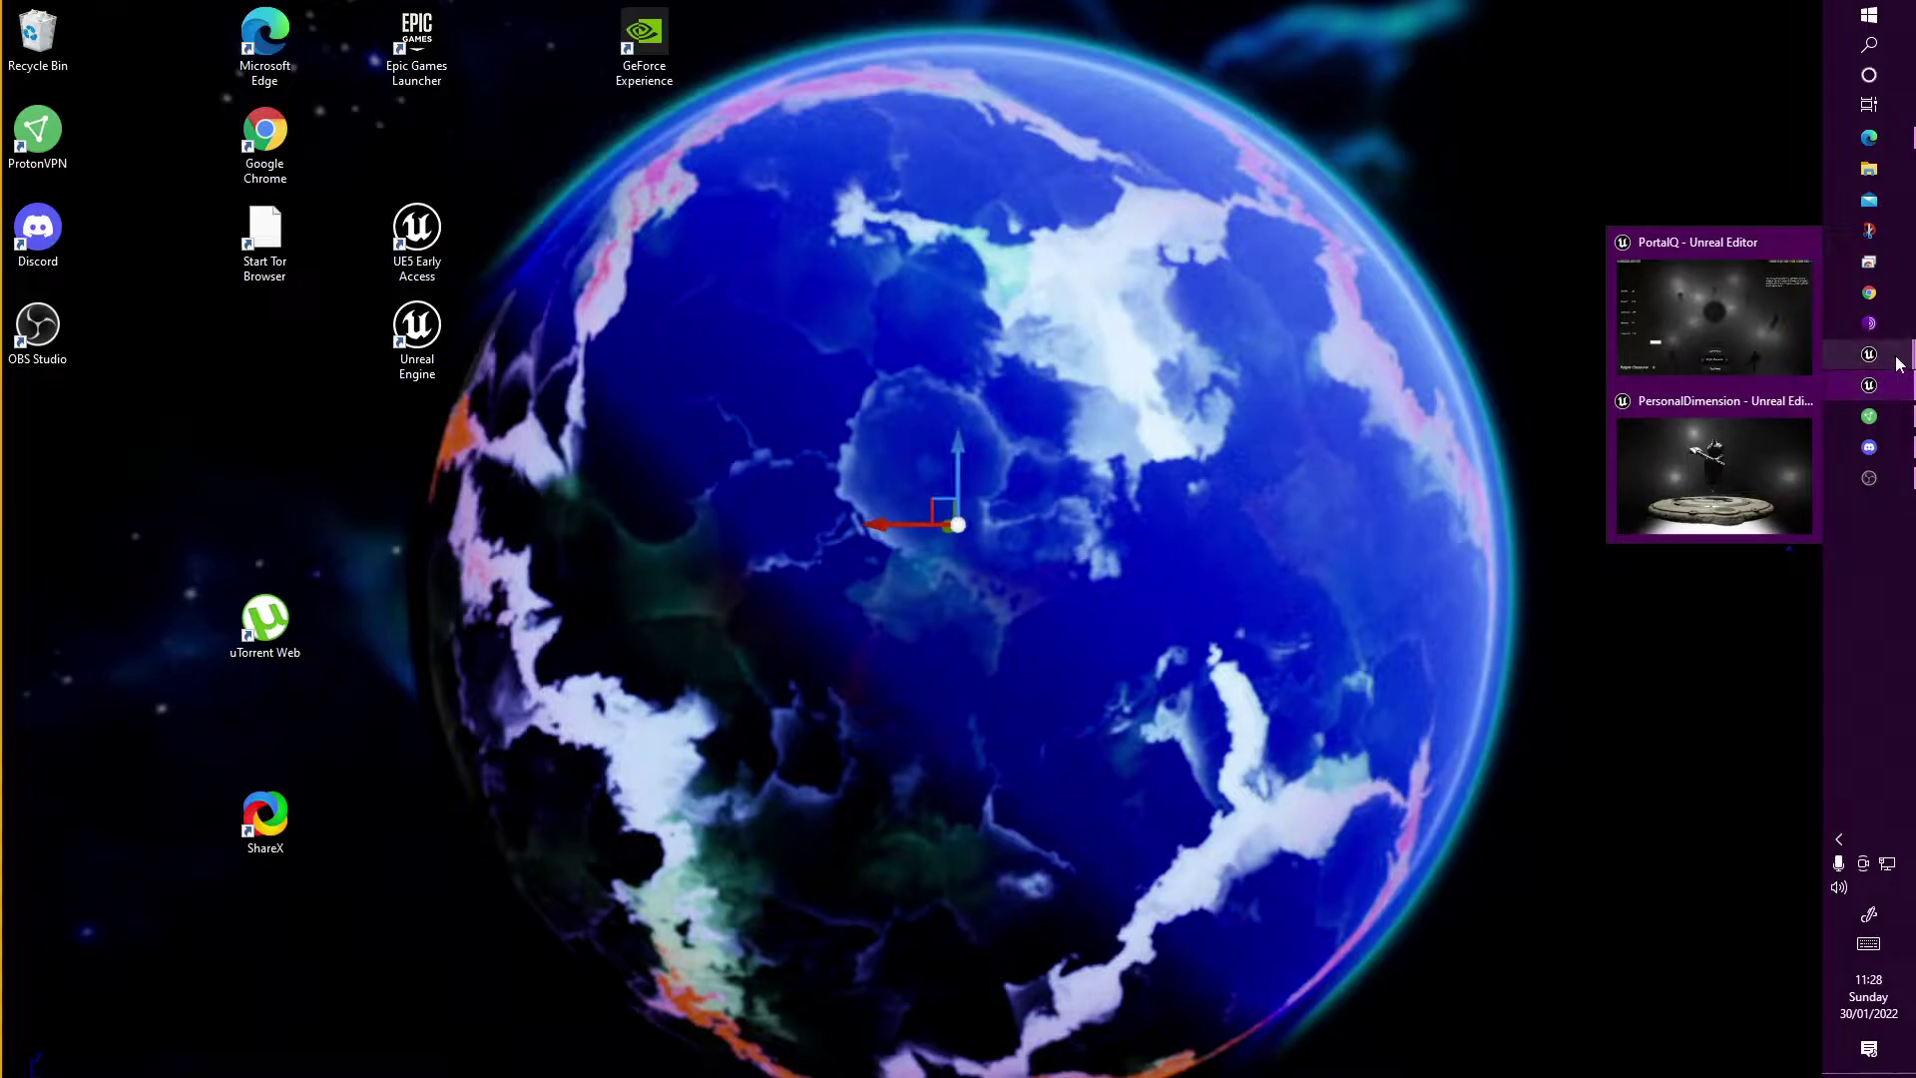
In the Connection project, open the DataLink map and orbit toward the Identification nodes
{"action": "left_click", "coordinate": [1767, 420]}
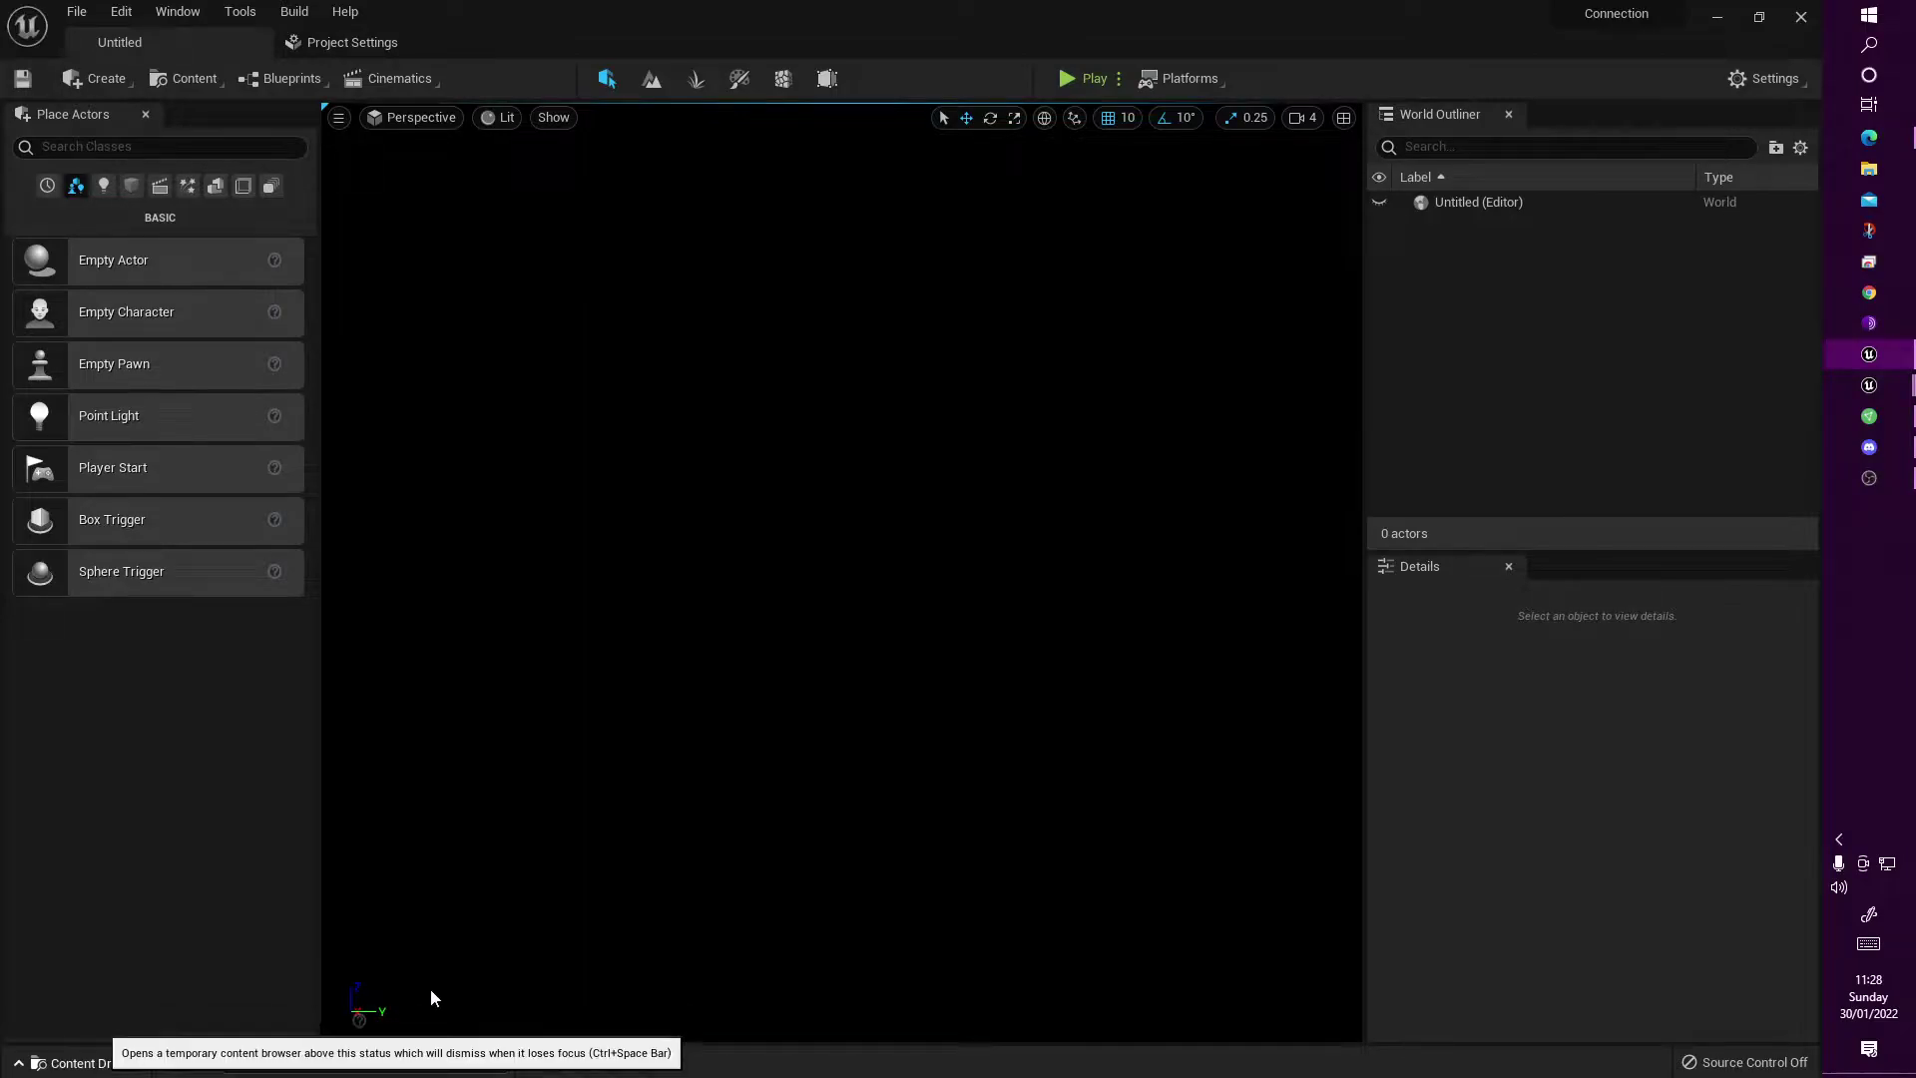
{"action": "key", "text": "ctrl+space"}
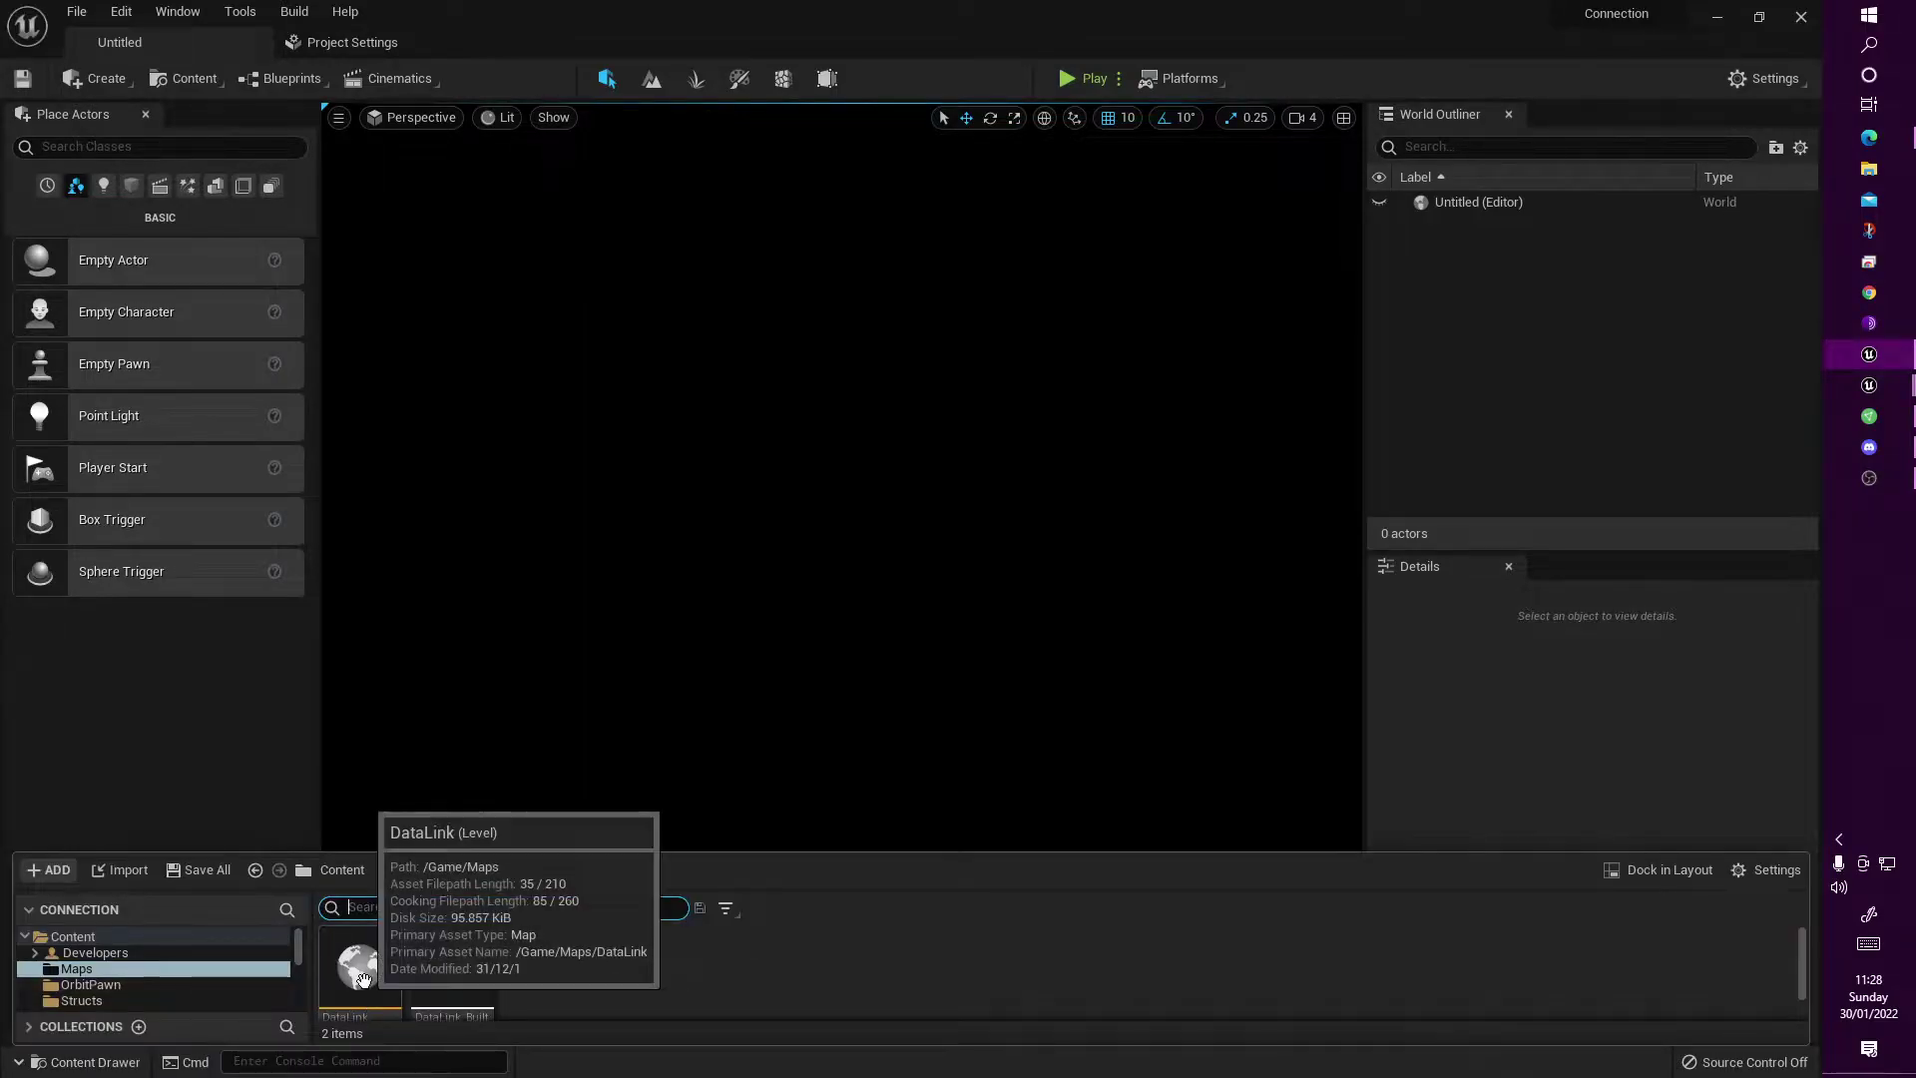
{"action": "double_click", "coordinate": [391, 983]}
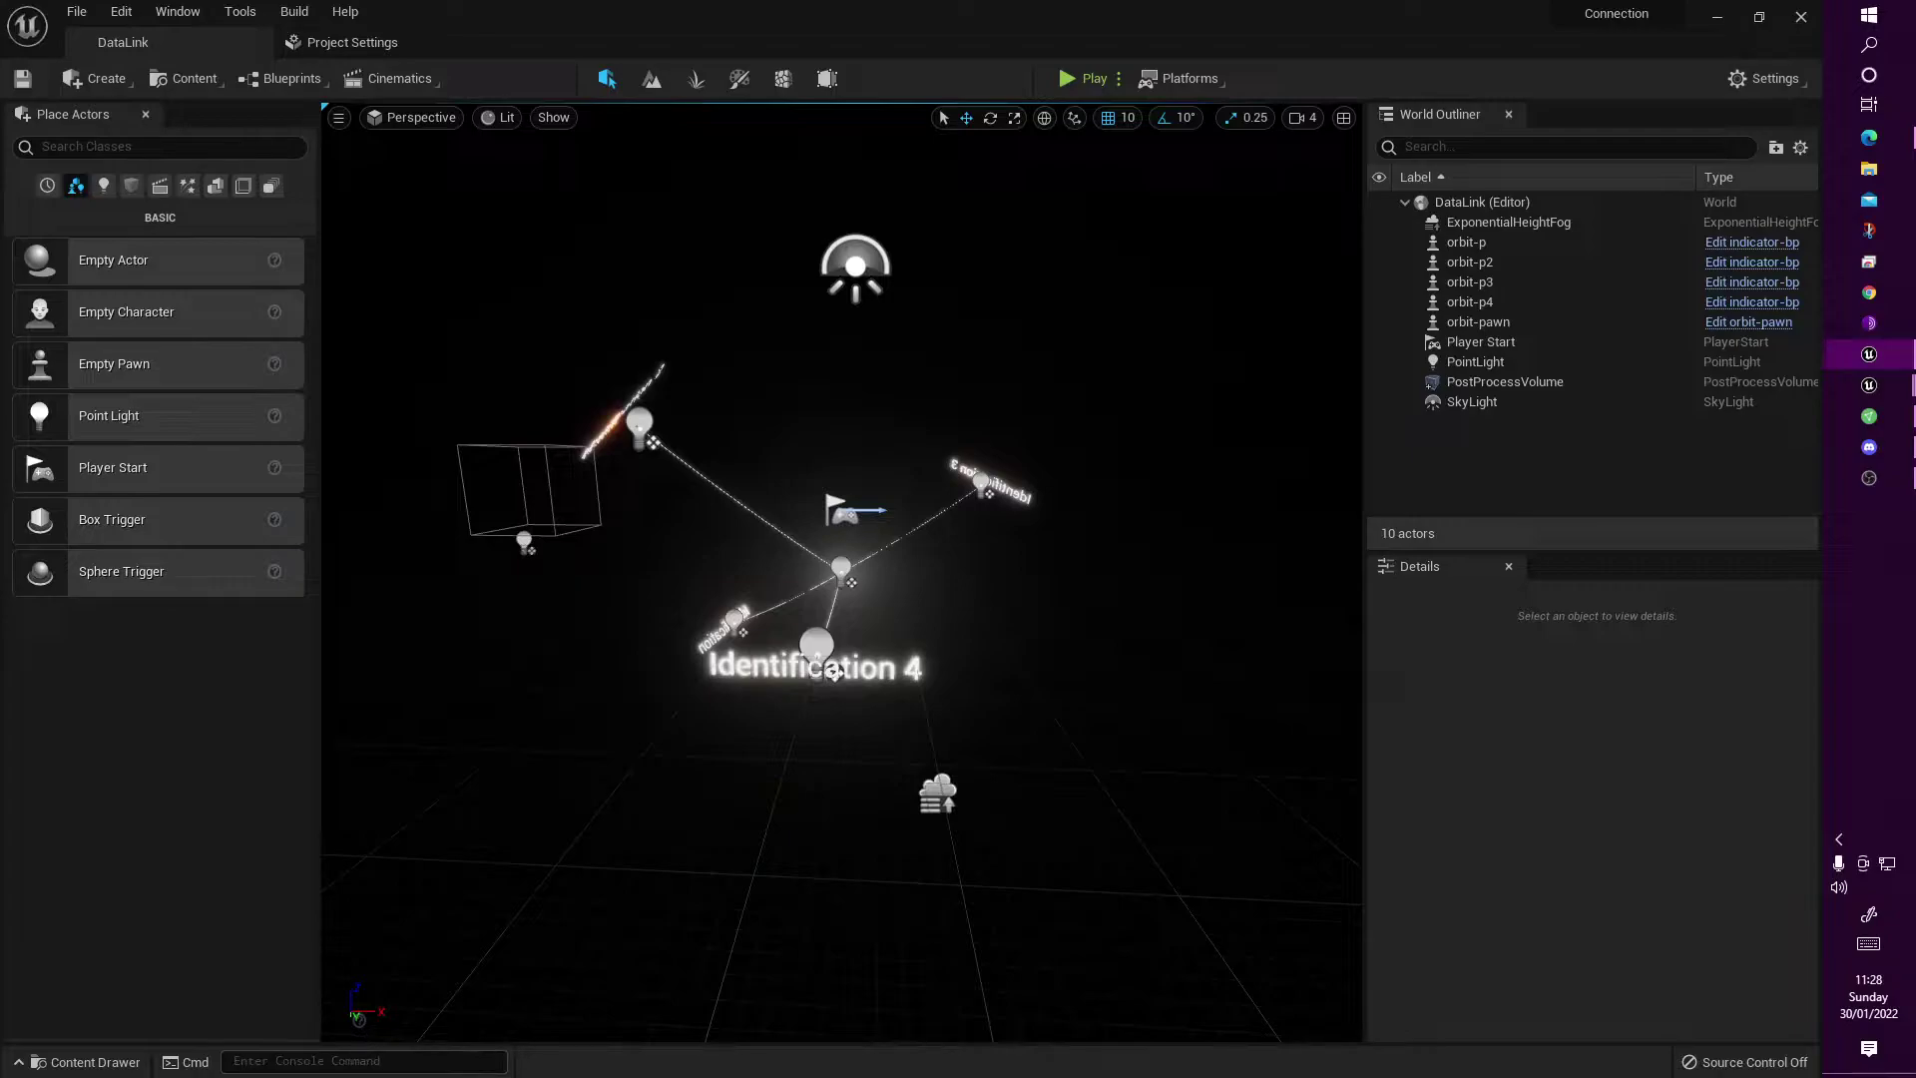
{"action": "left_click_drag", "start_coordinate": [503, 224], "coordinate": [503, 225]}
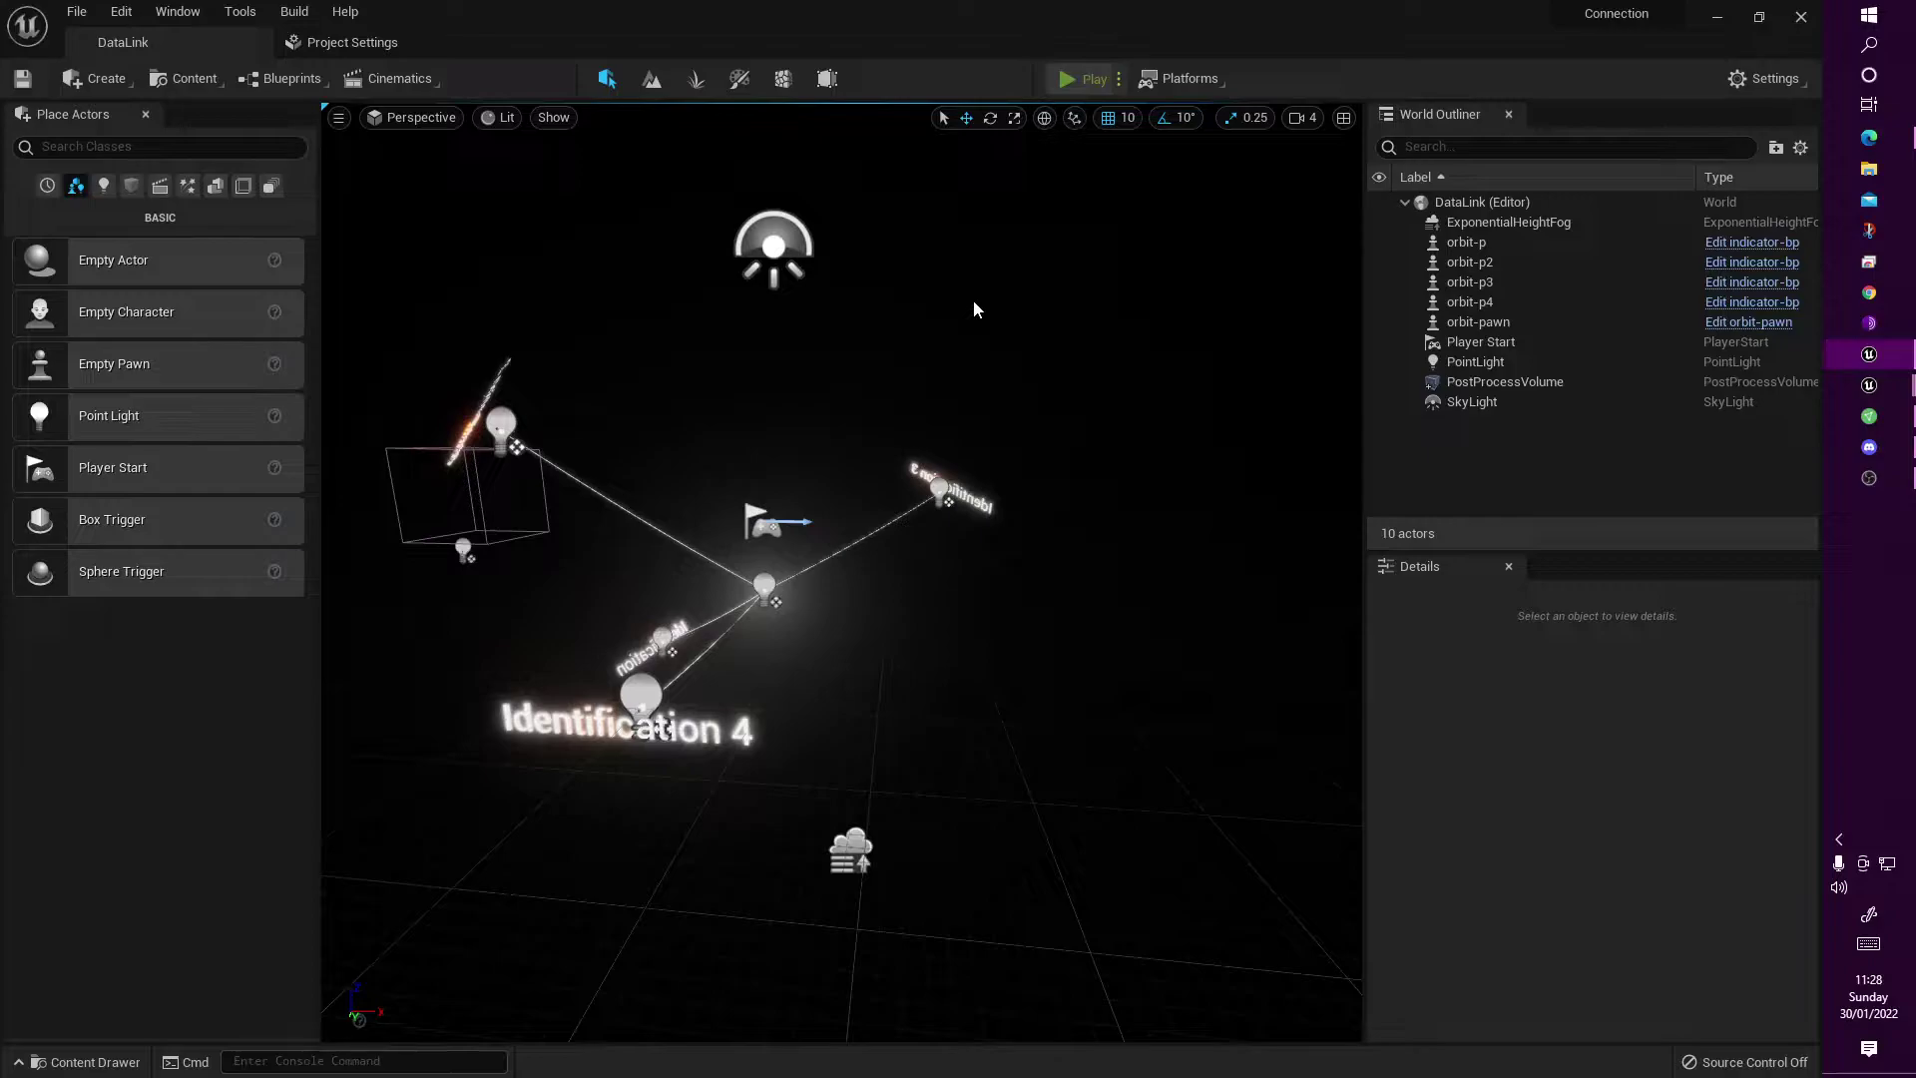
Play the DataLink level fullscreen with F11, dismissing the Alt+Tab window list
{"action": "key", "text": "alt+p"}
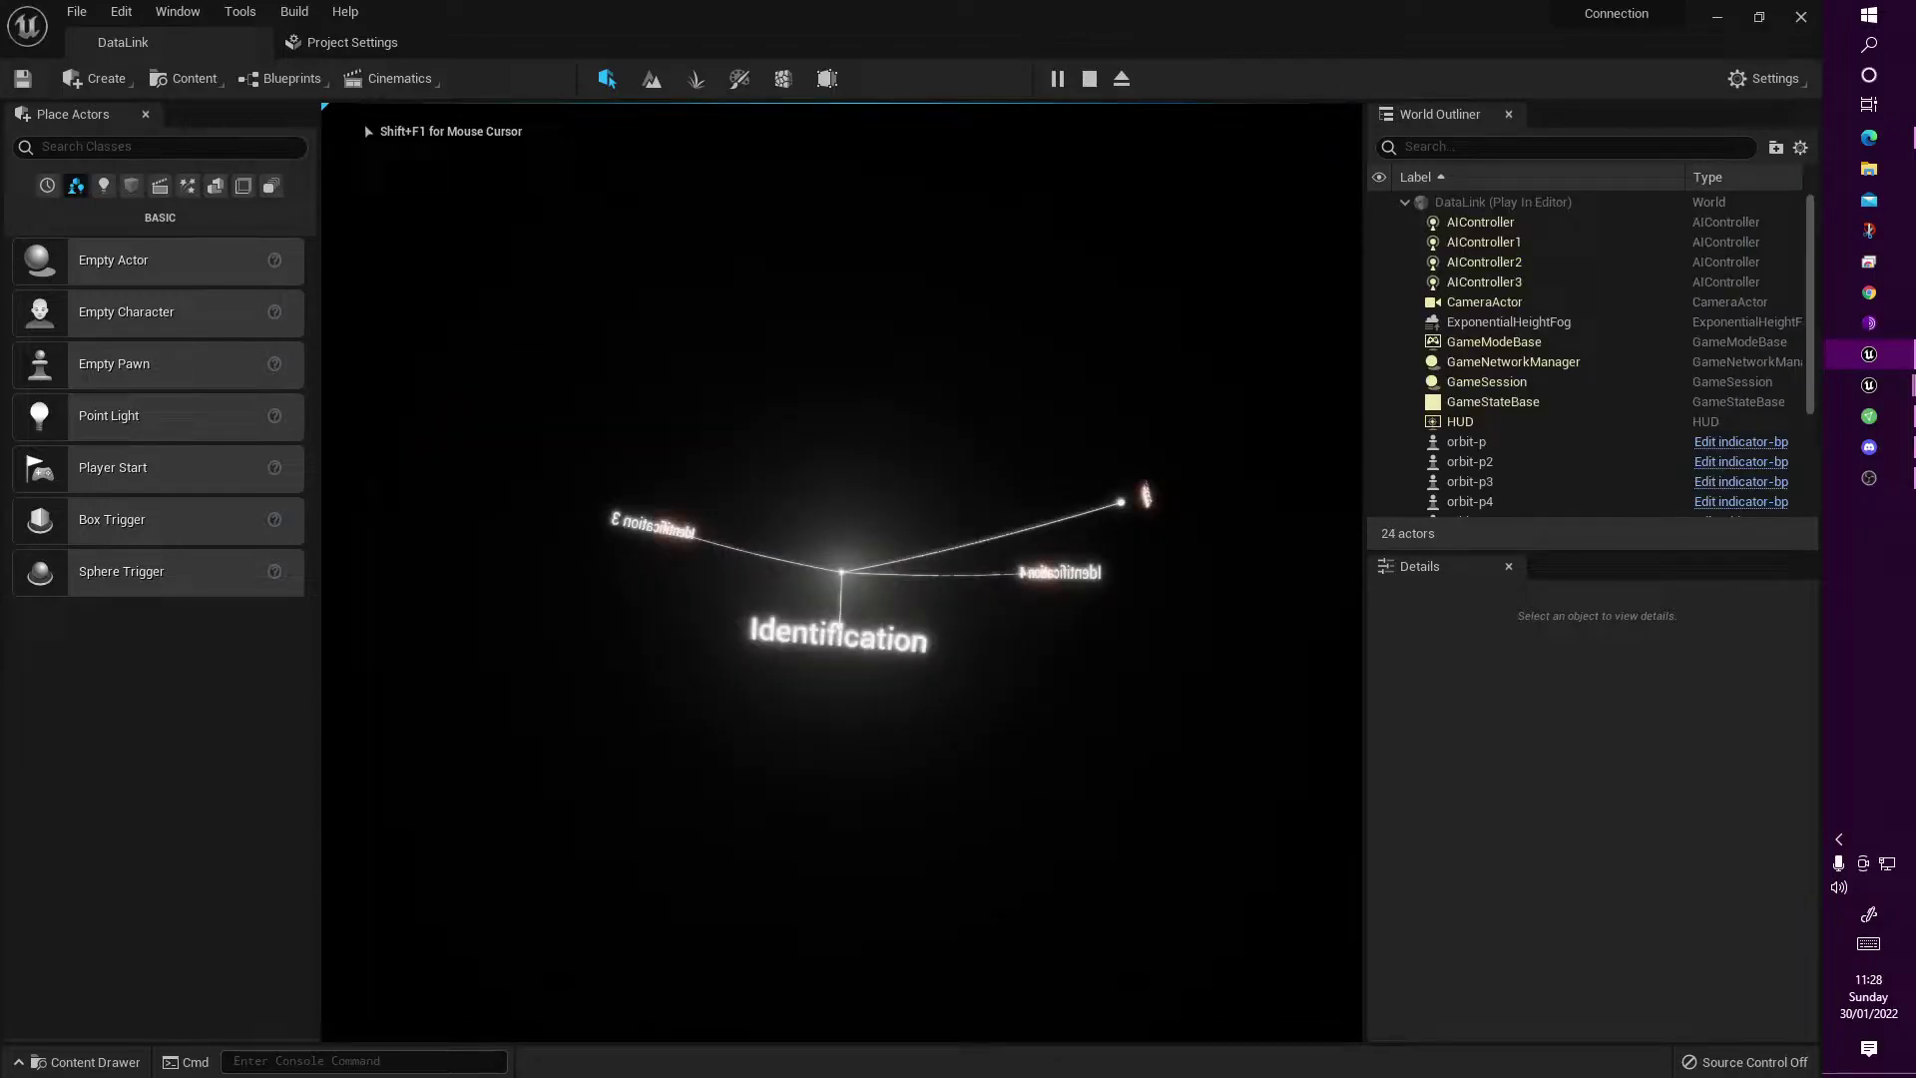
{"action": "key", "text": "F11"}
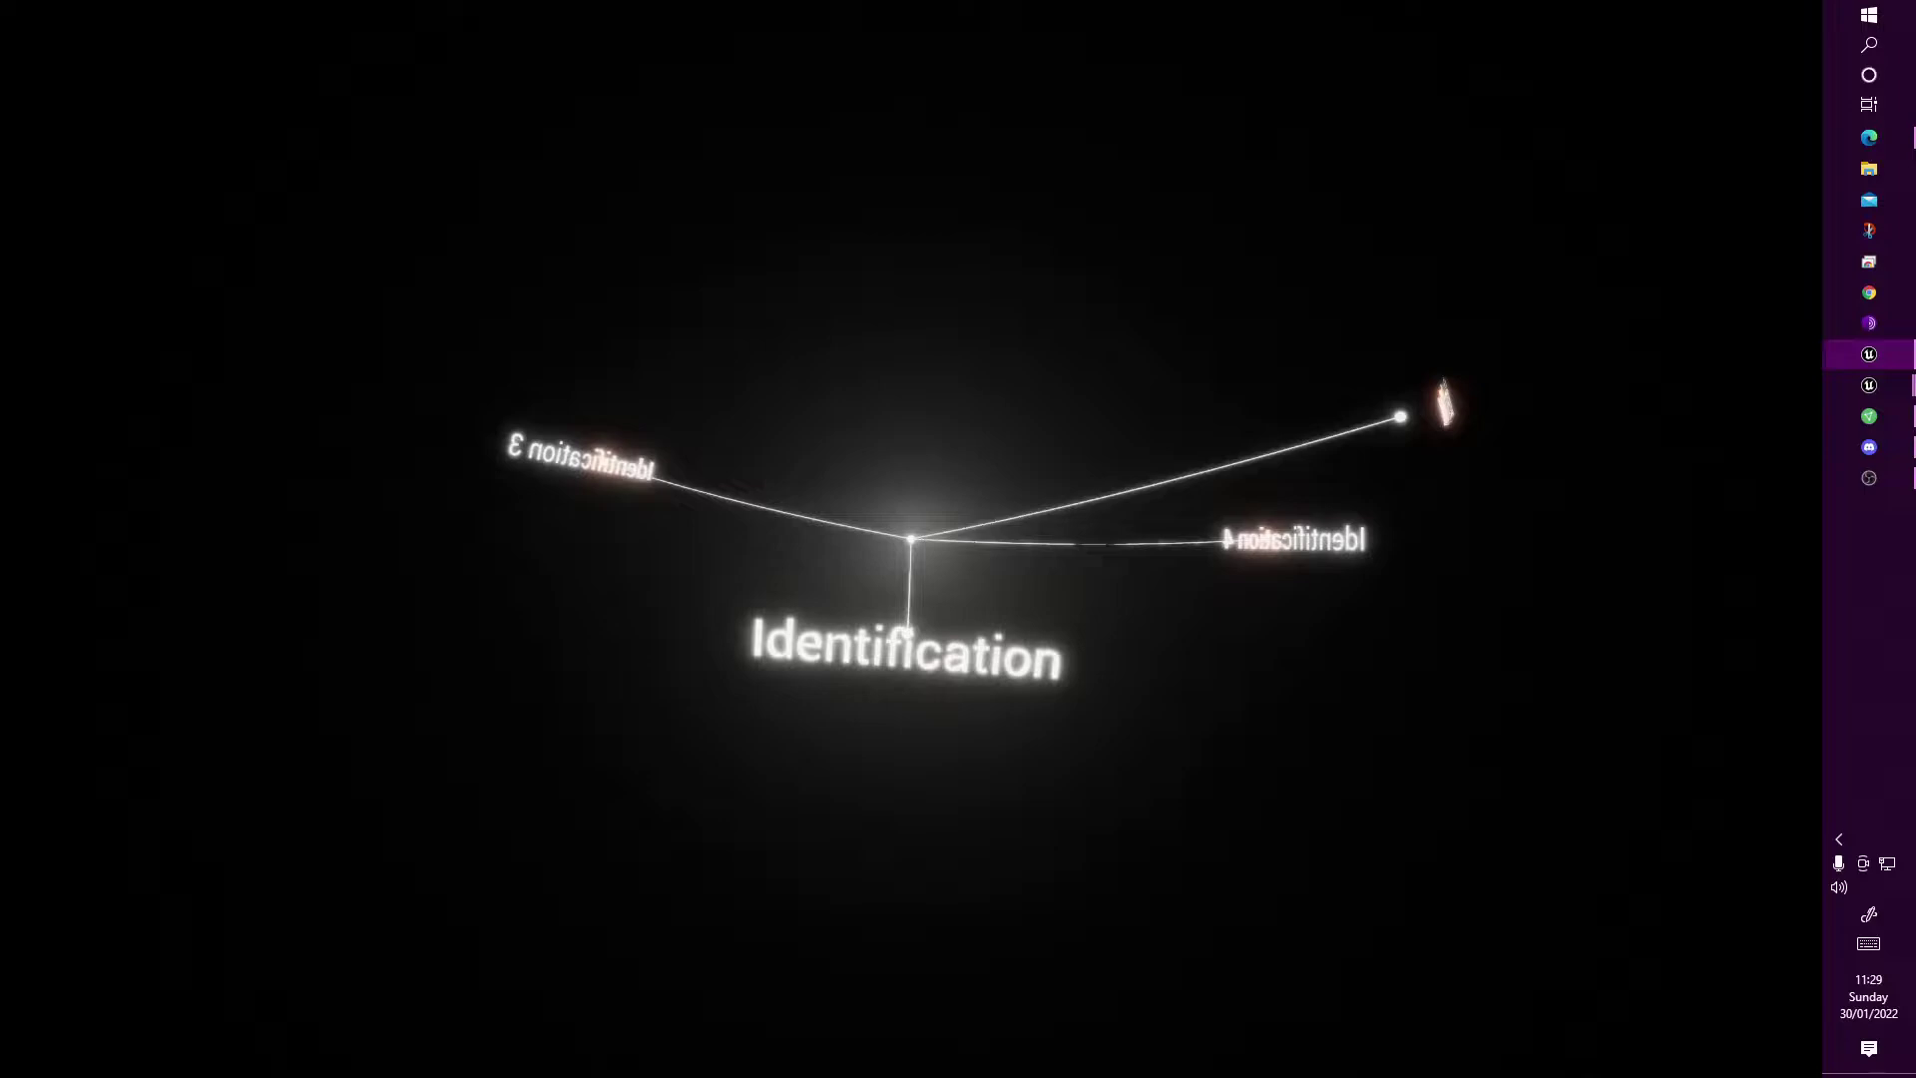
{"action": "key", "text": "alt+Tab"}
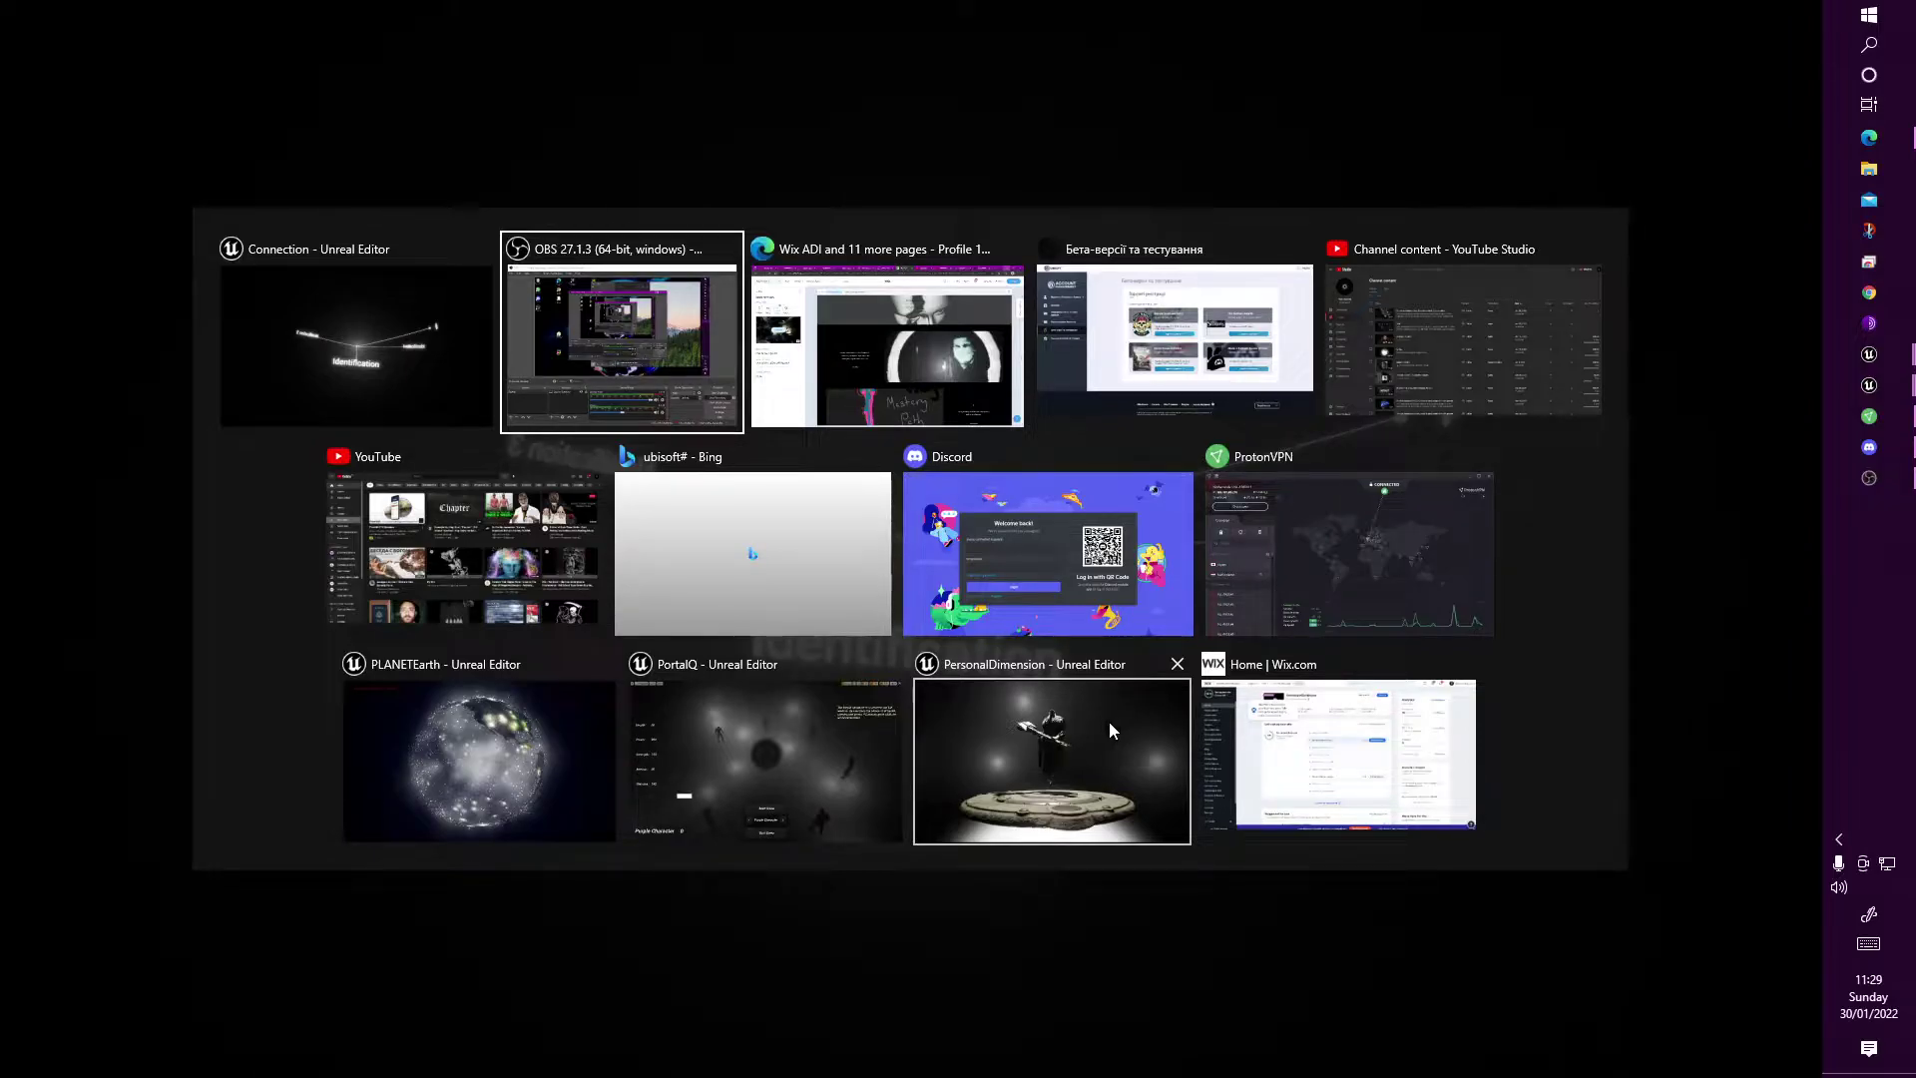
{"action": "key", "text": "Escape"}
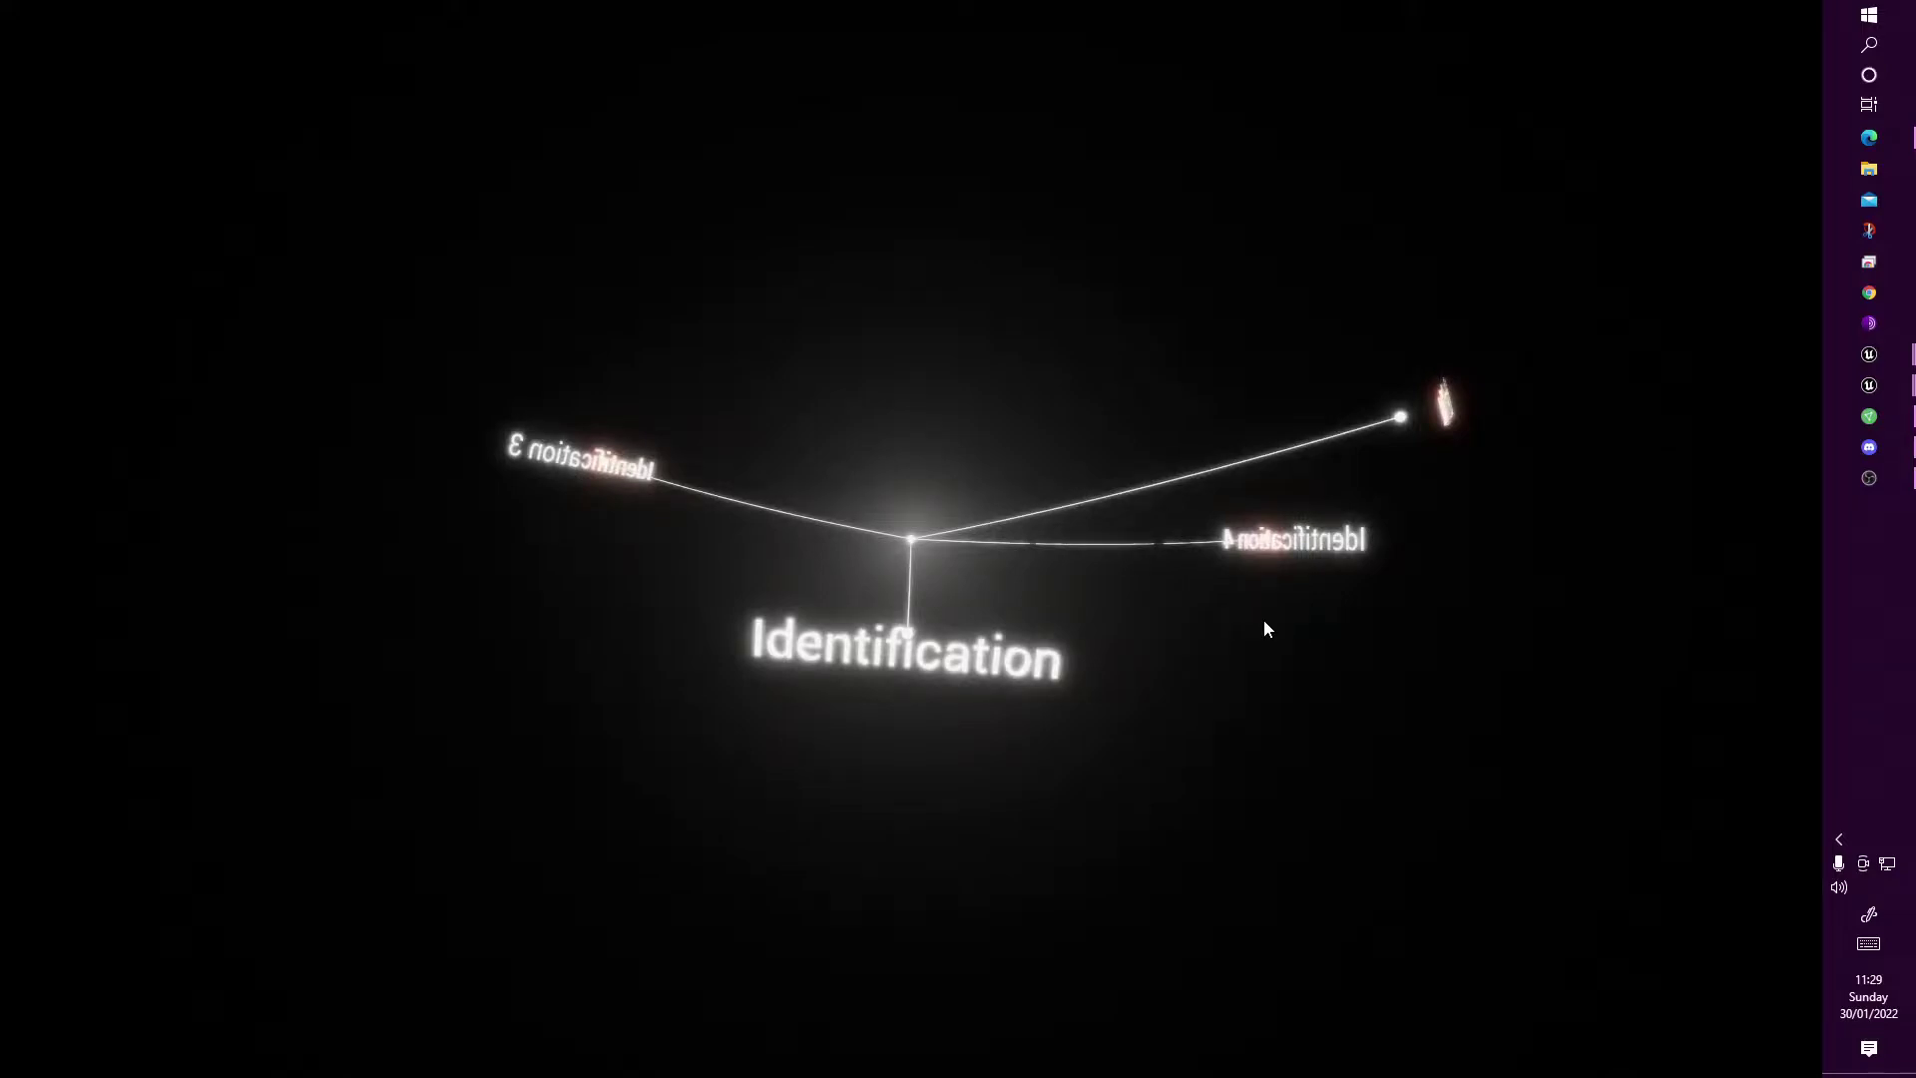
Switch to the PLANETEarth globe running full screen, later reopening the window overview
{"action": "key", "text": "alt+Tab"}
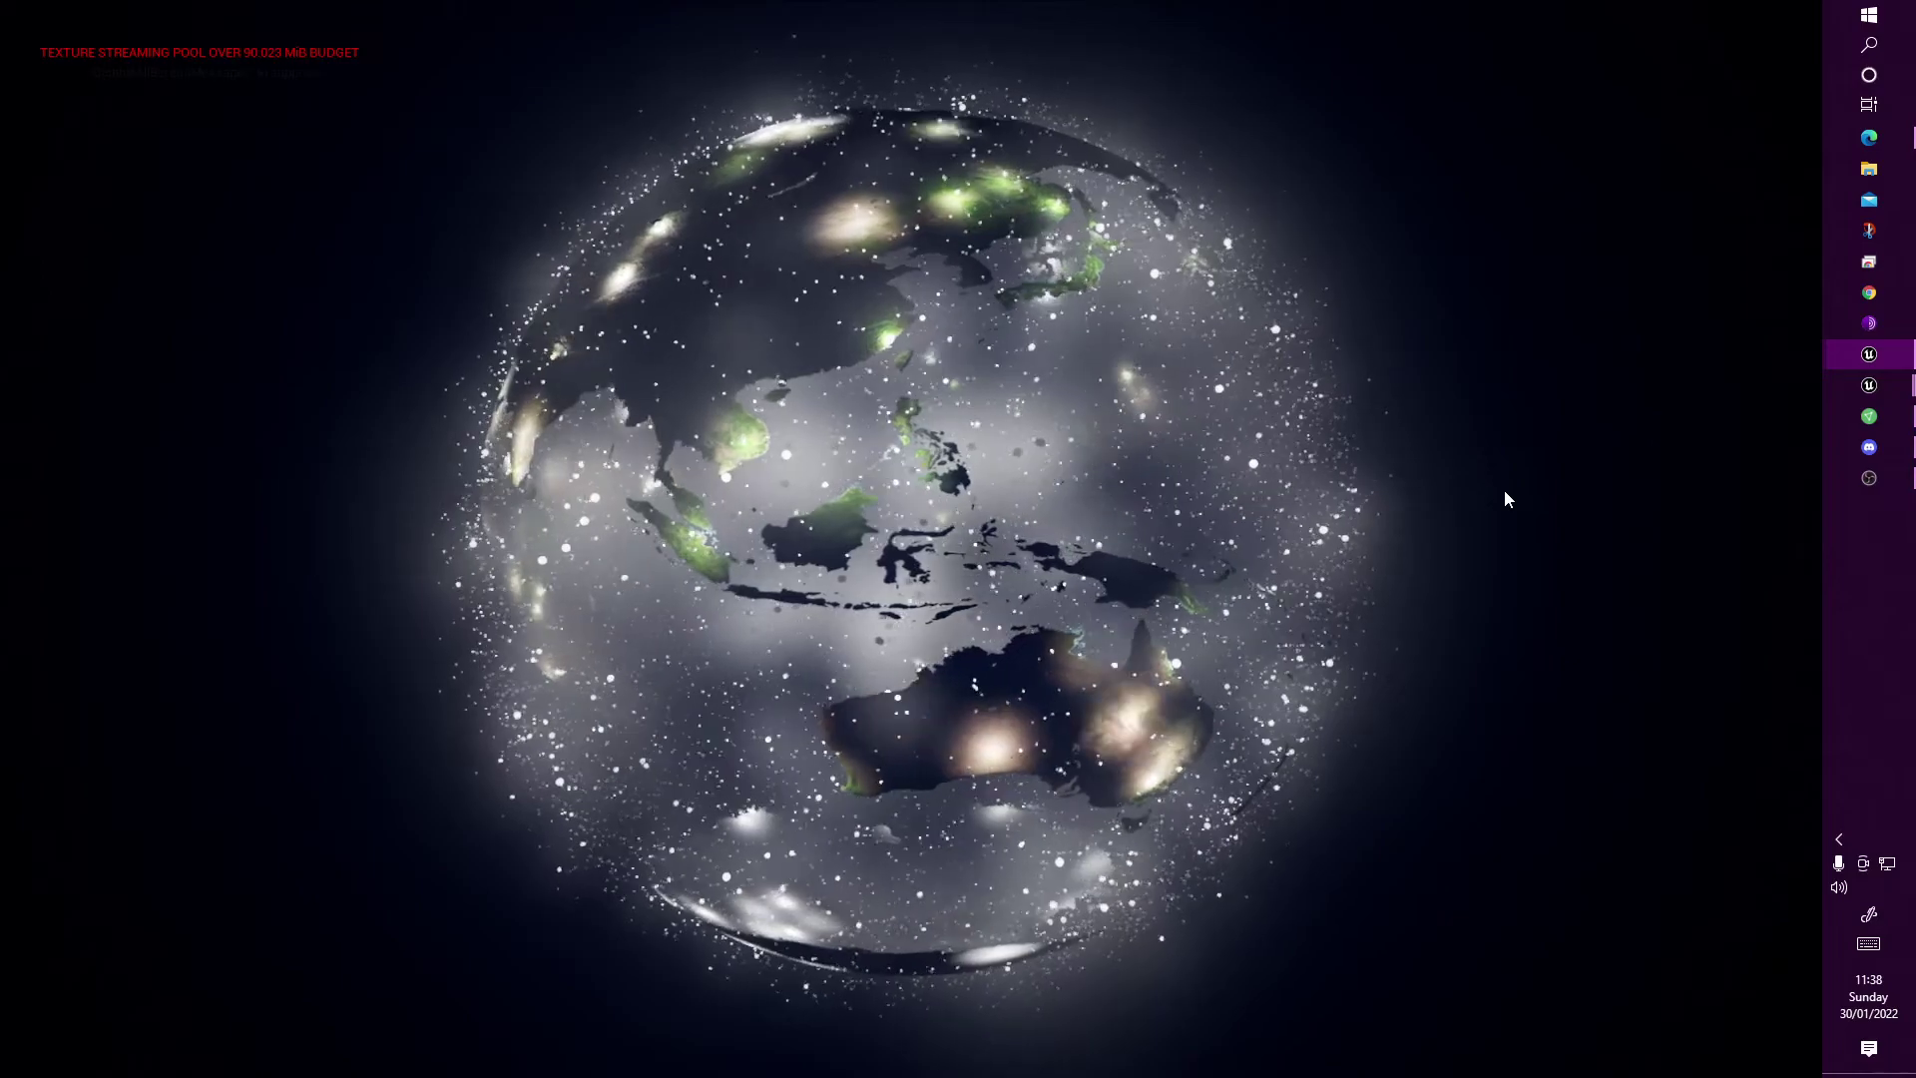
{"action": "key", "text": "alt+Tab"}
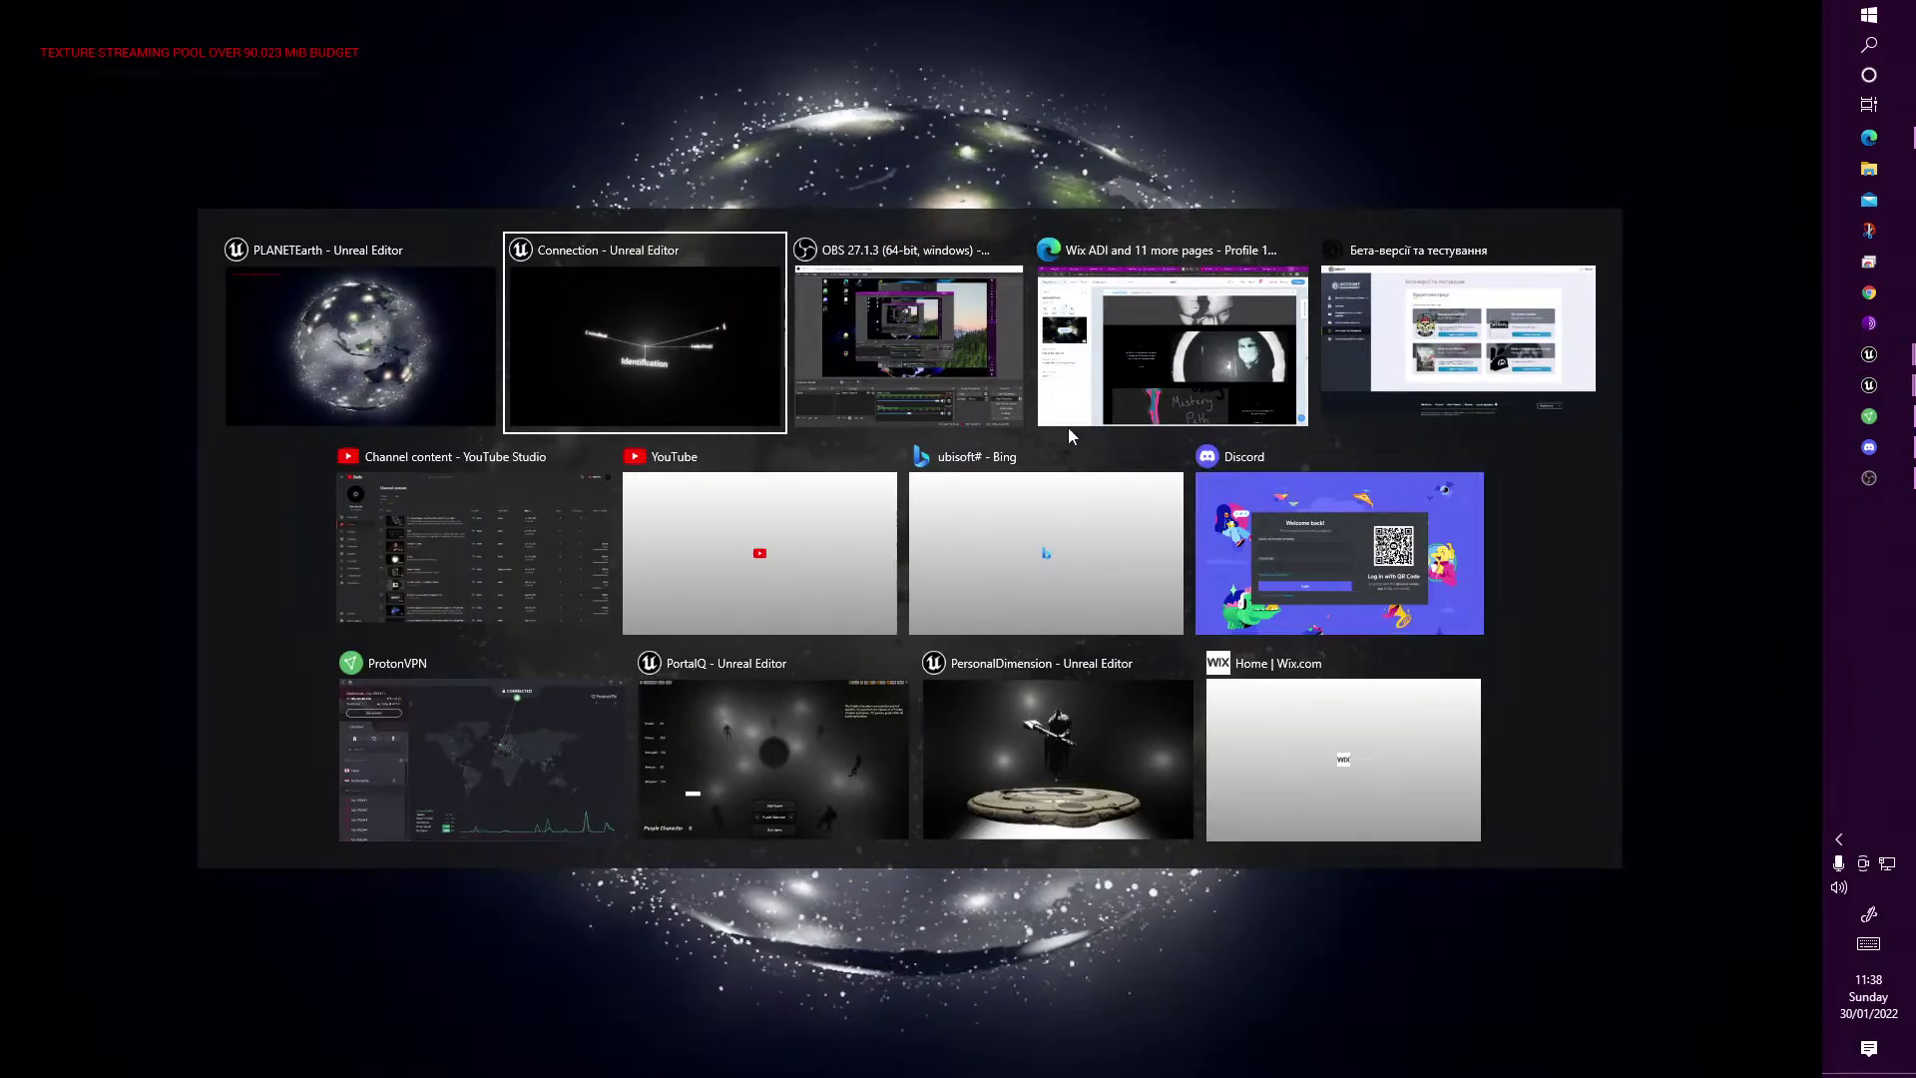
Return to the PLANETEarth globe, then bring up the Alt+Tab switcher to change projects
{"action": "left_click", "coordinate": [388, 349]}
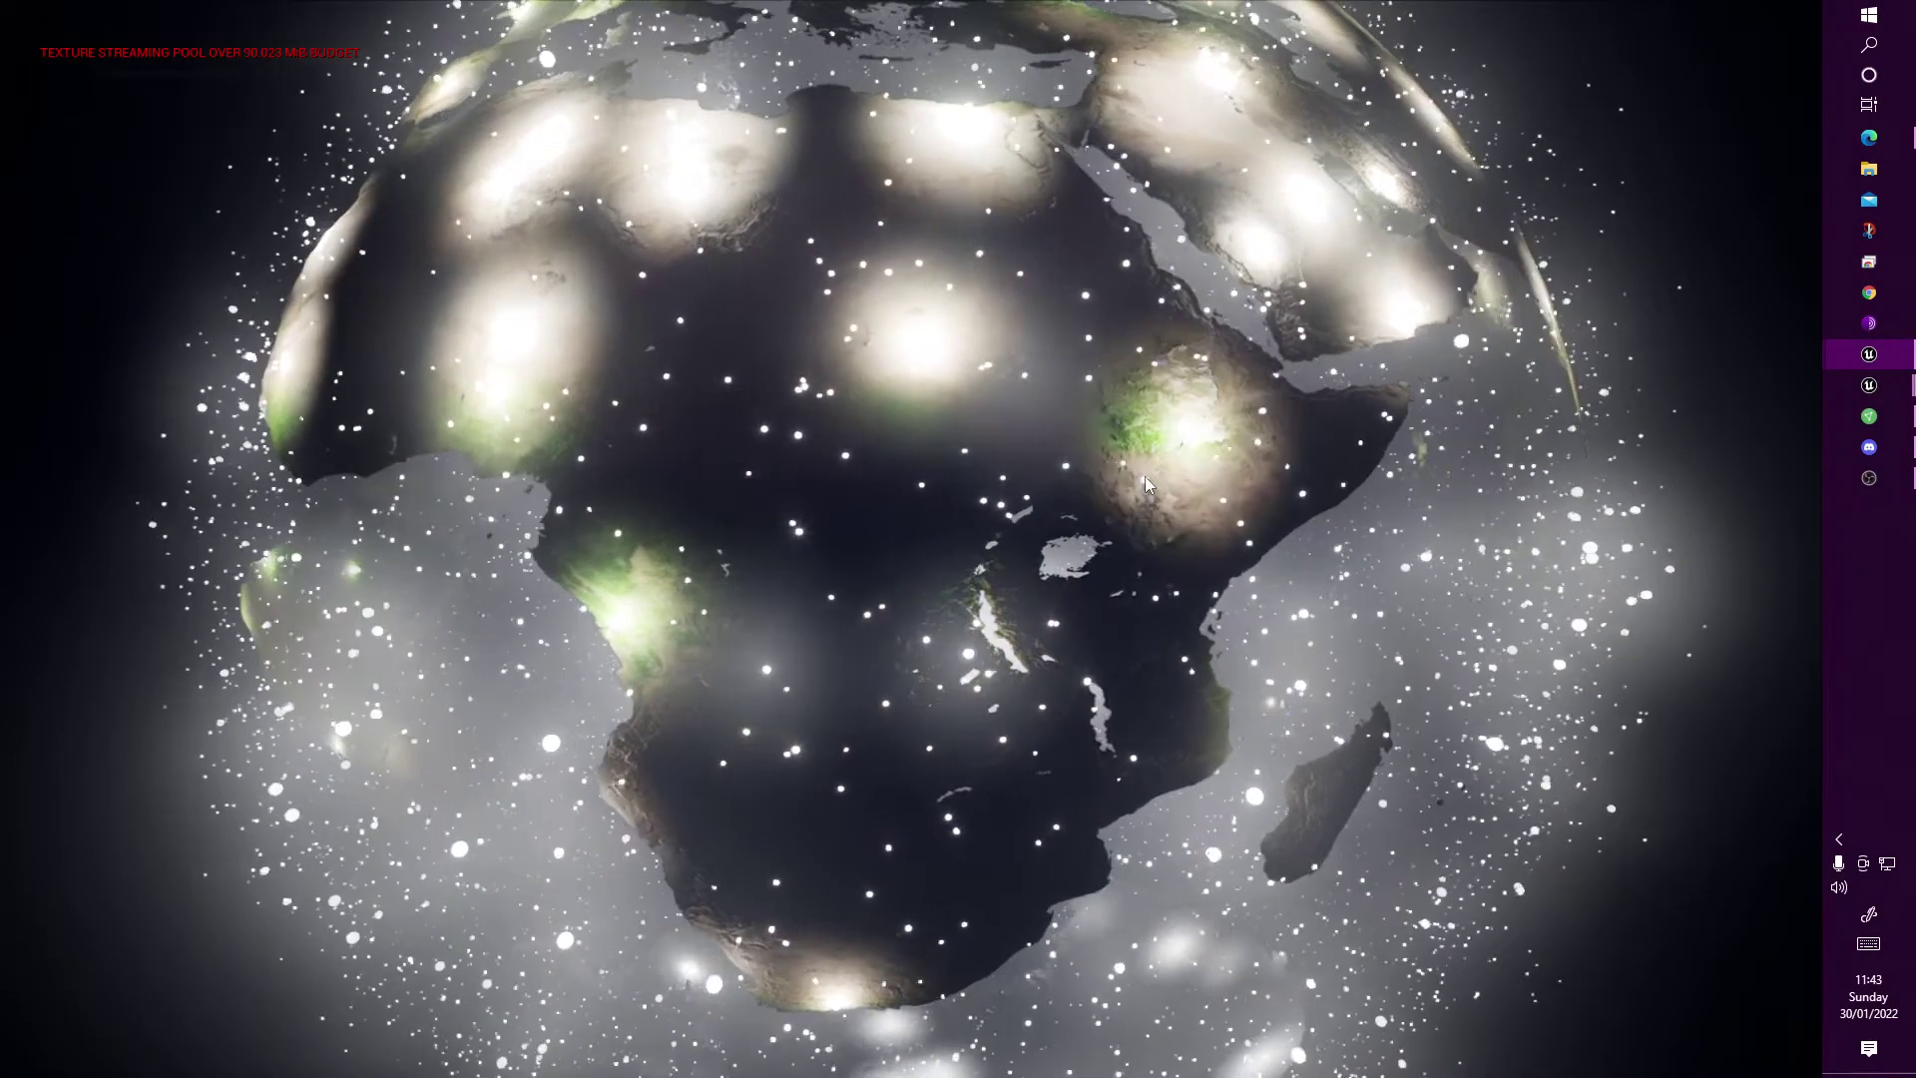
{"action": "key", "text": "alt+Tab"}
{"action": "key", "text": "alt+Tab"}
{"action": "mouse_move", "coordinate": [1057, 759]}
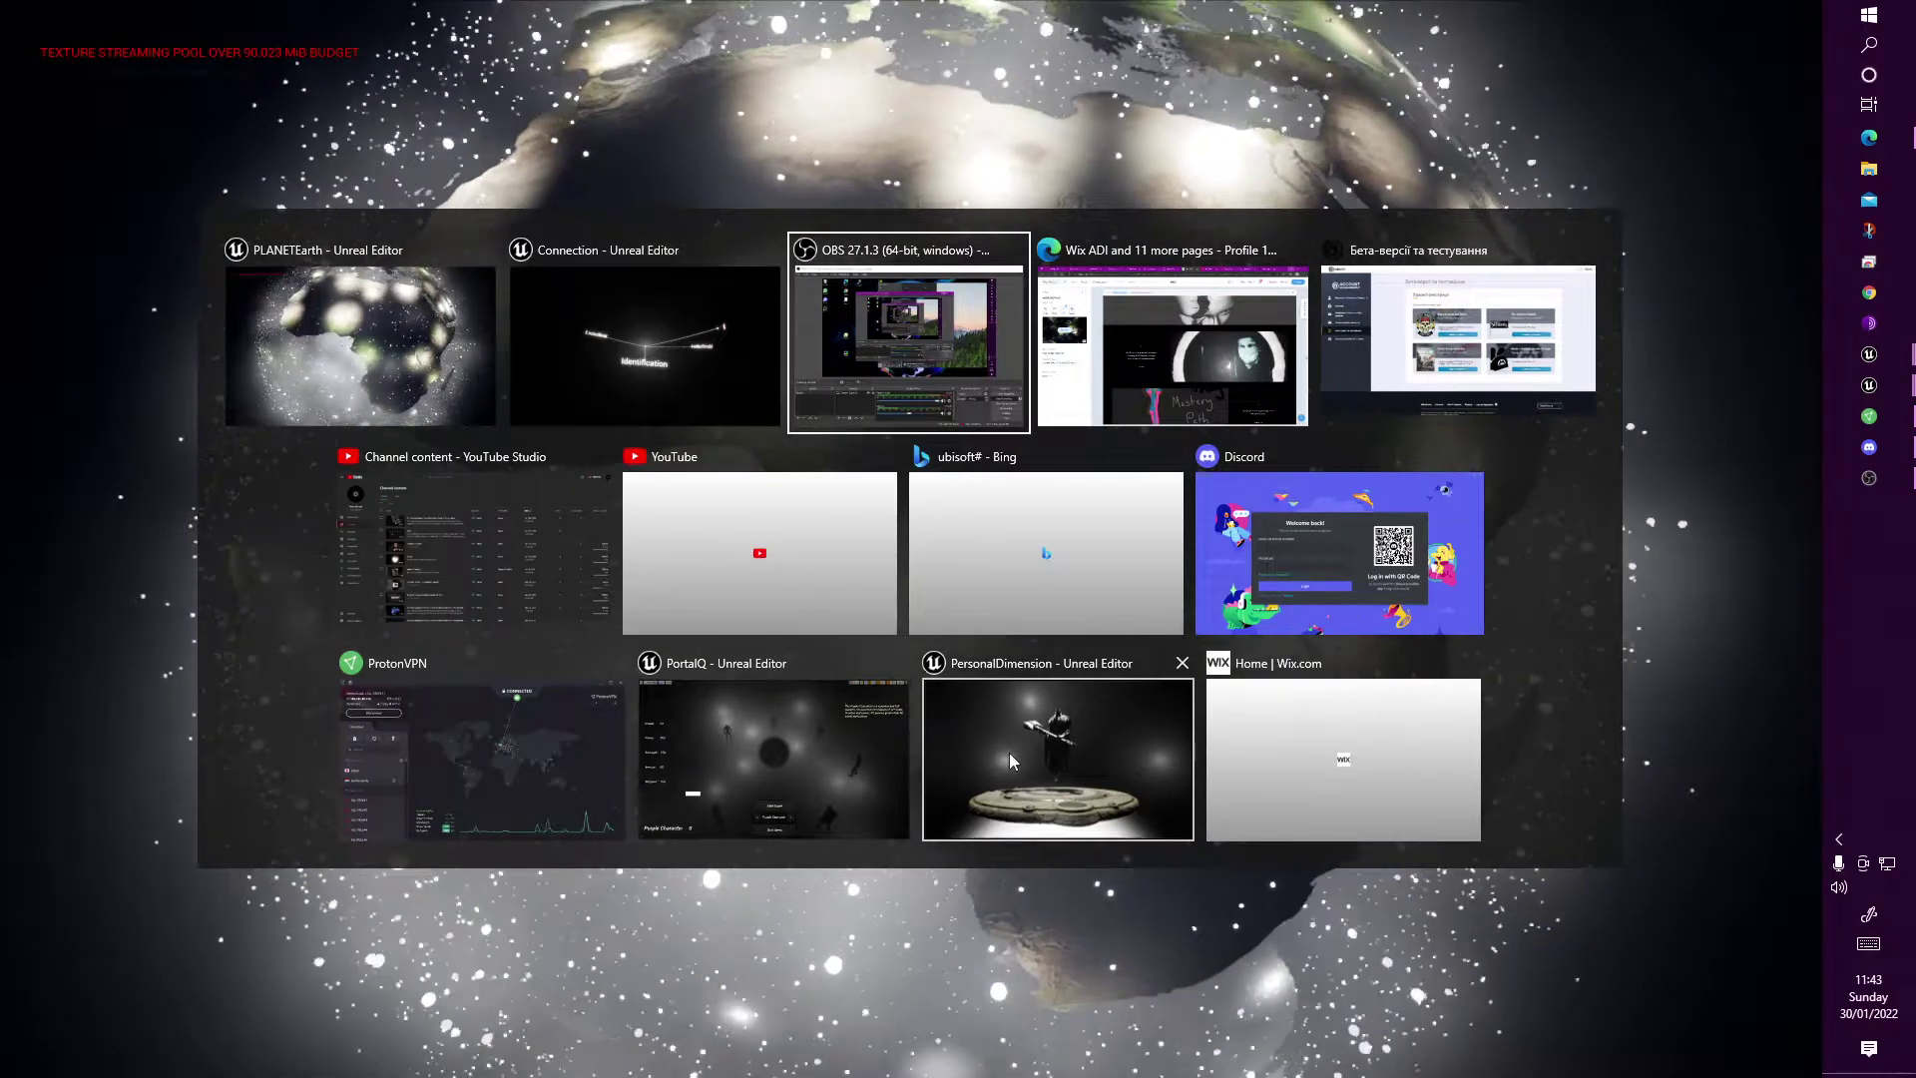
Bring the PersonalDimension window forward and play its cloaked-figure scene with Alt+P
{"action": "left_click", "coordinate": [1009, 760]}
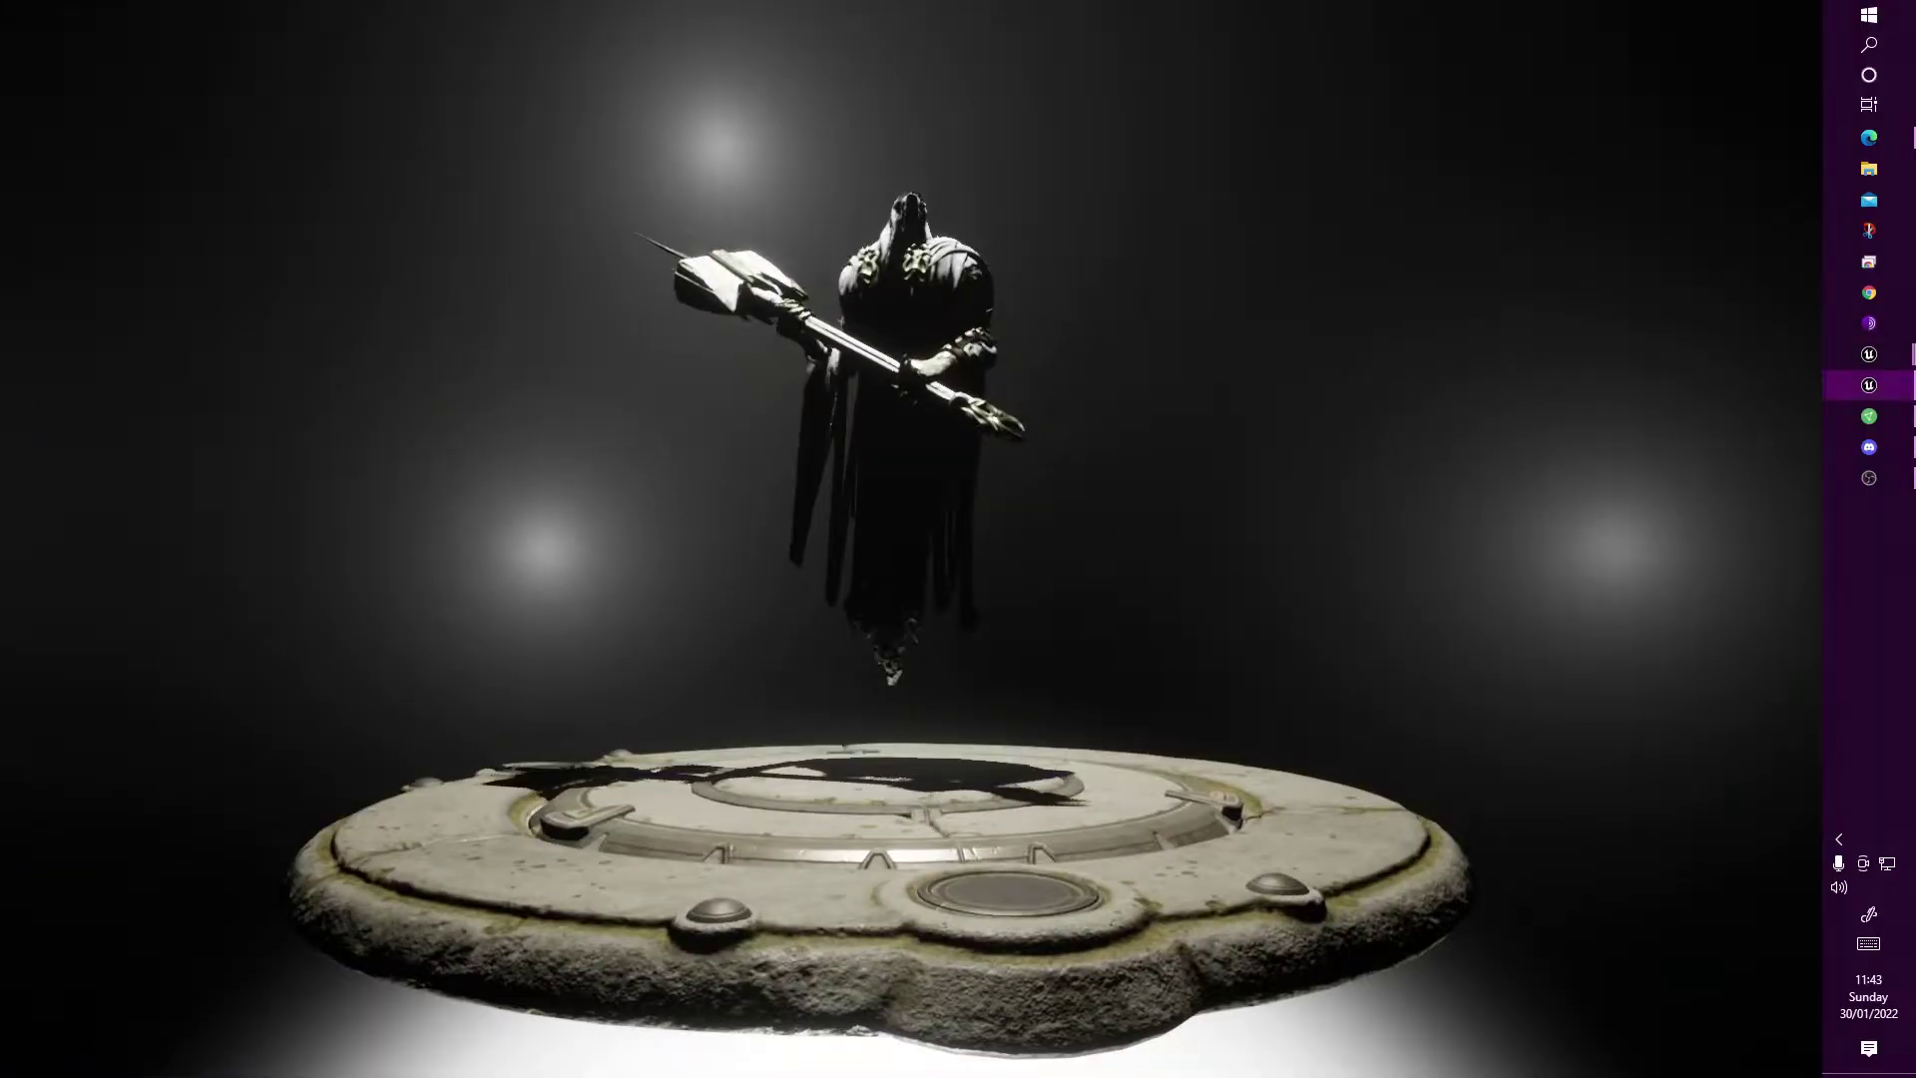
{"action": "key", "text": "alt+p"}
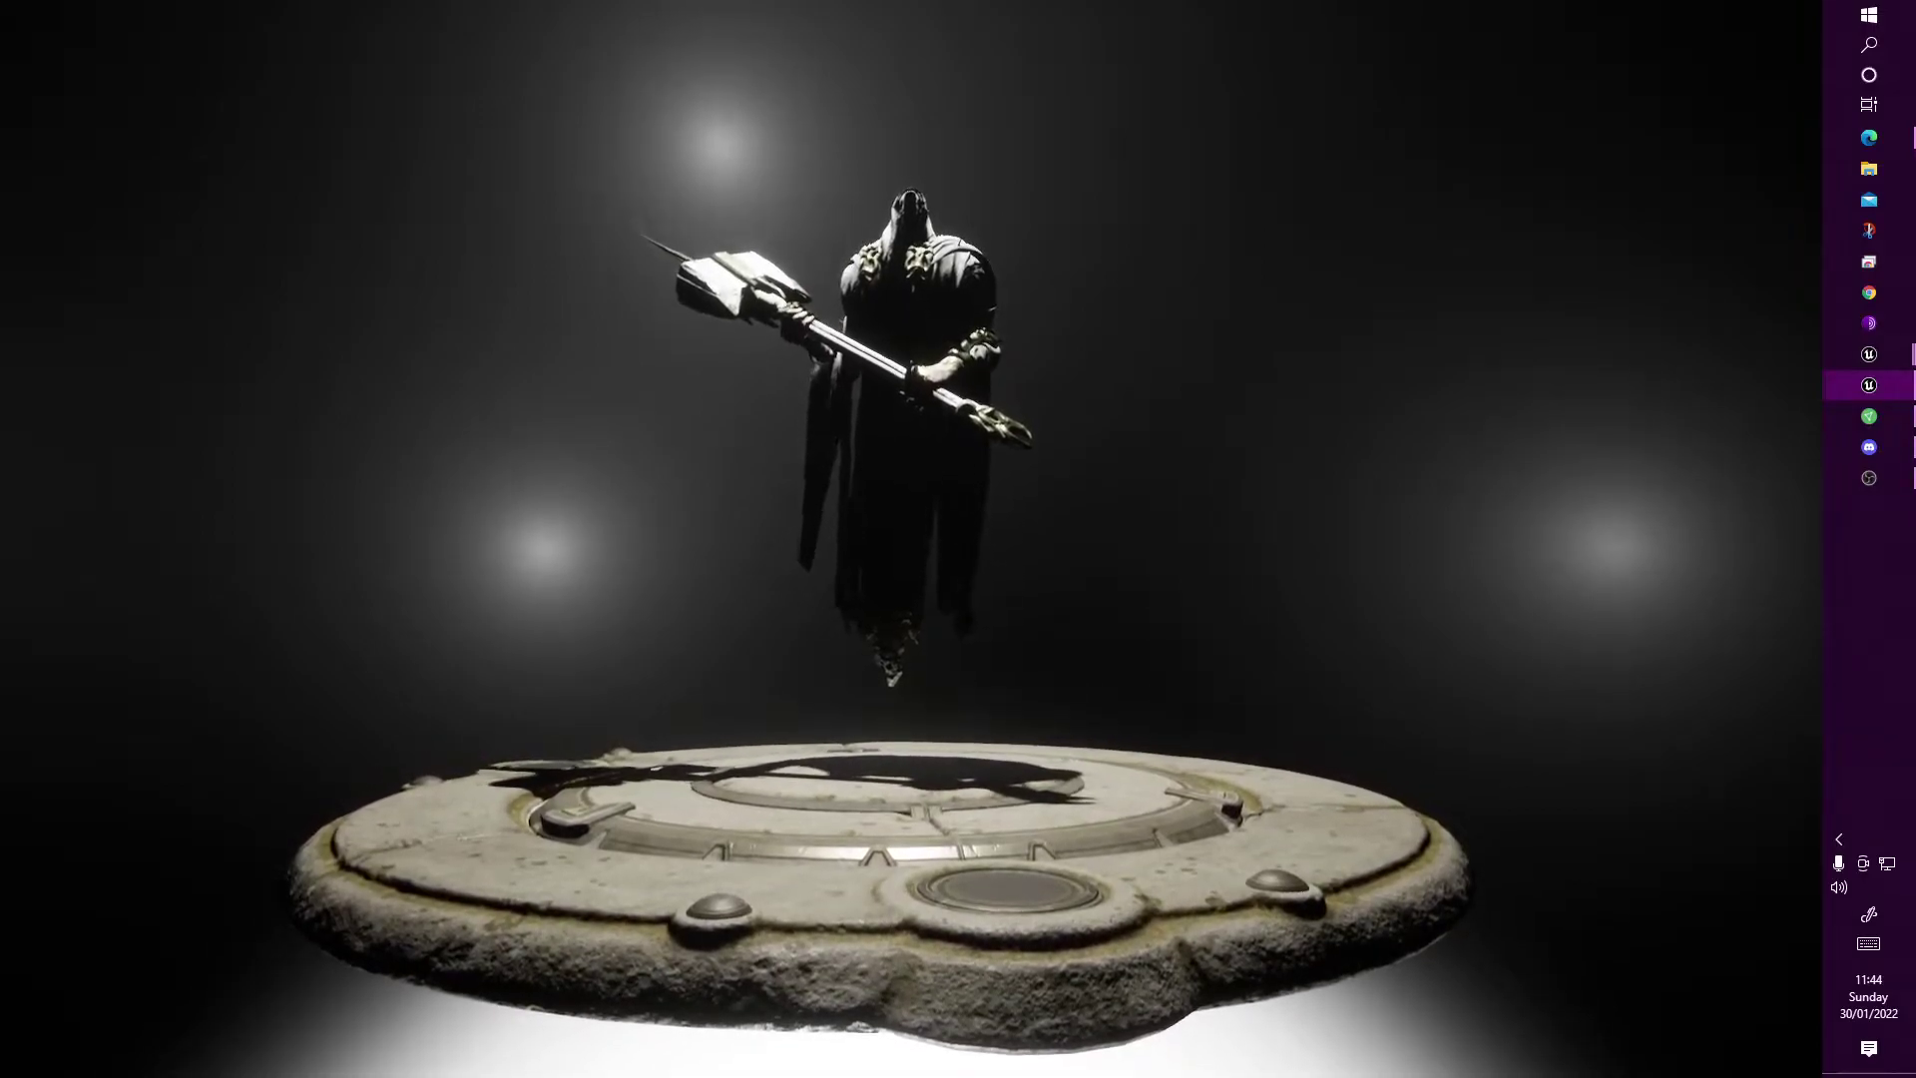
Switch to PLANETEarth and drag the particle Earth to rotate it toward other continents
{"action": "key", "text": "alt+Tab"}
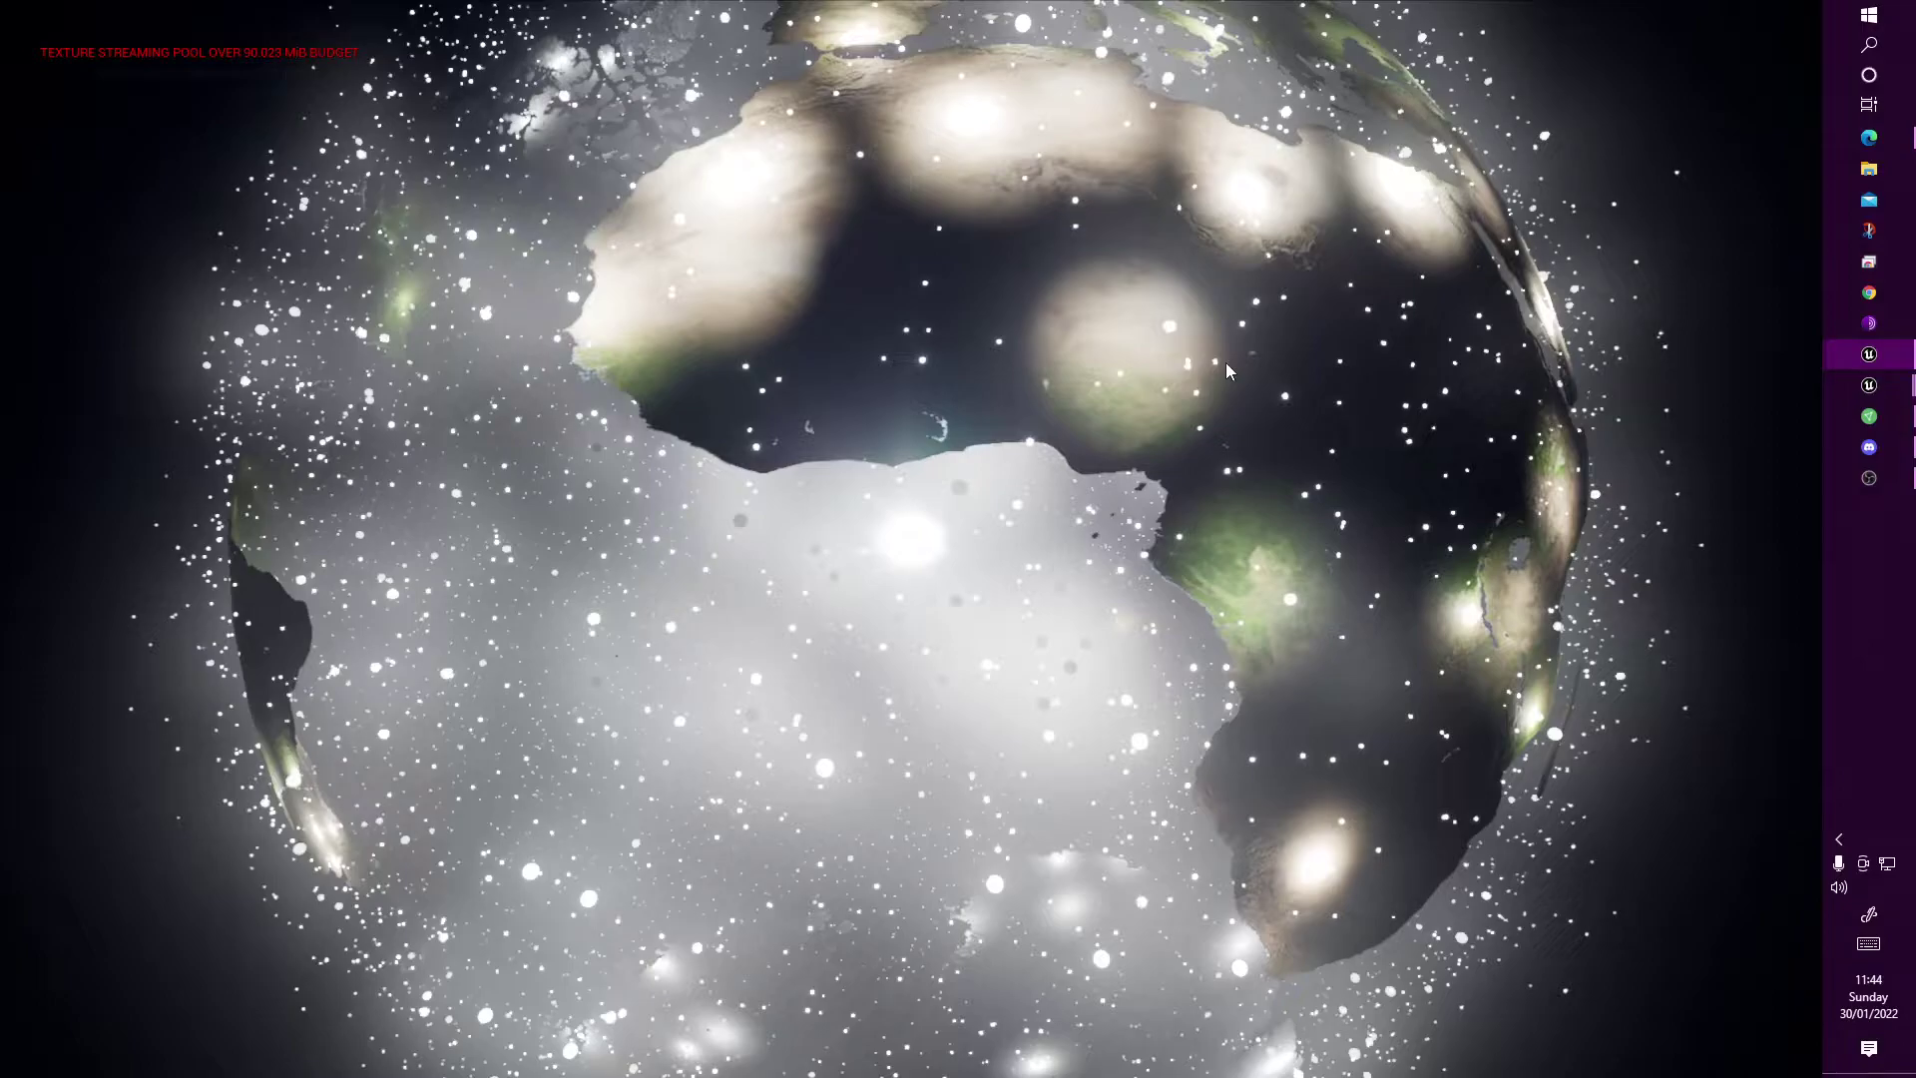
{"action": "left_click_drag", "start_coordinate": [1227, 363], "coordinate": [1325, 411]}
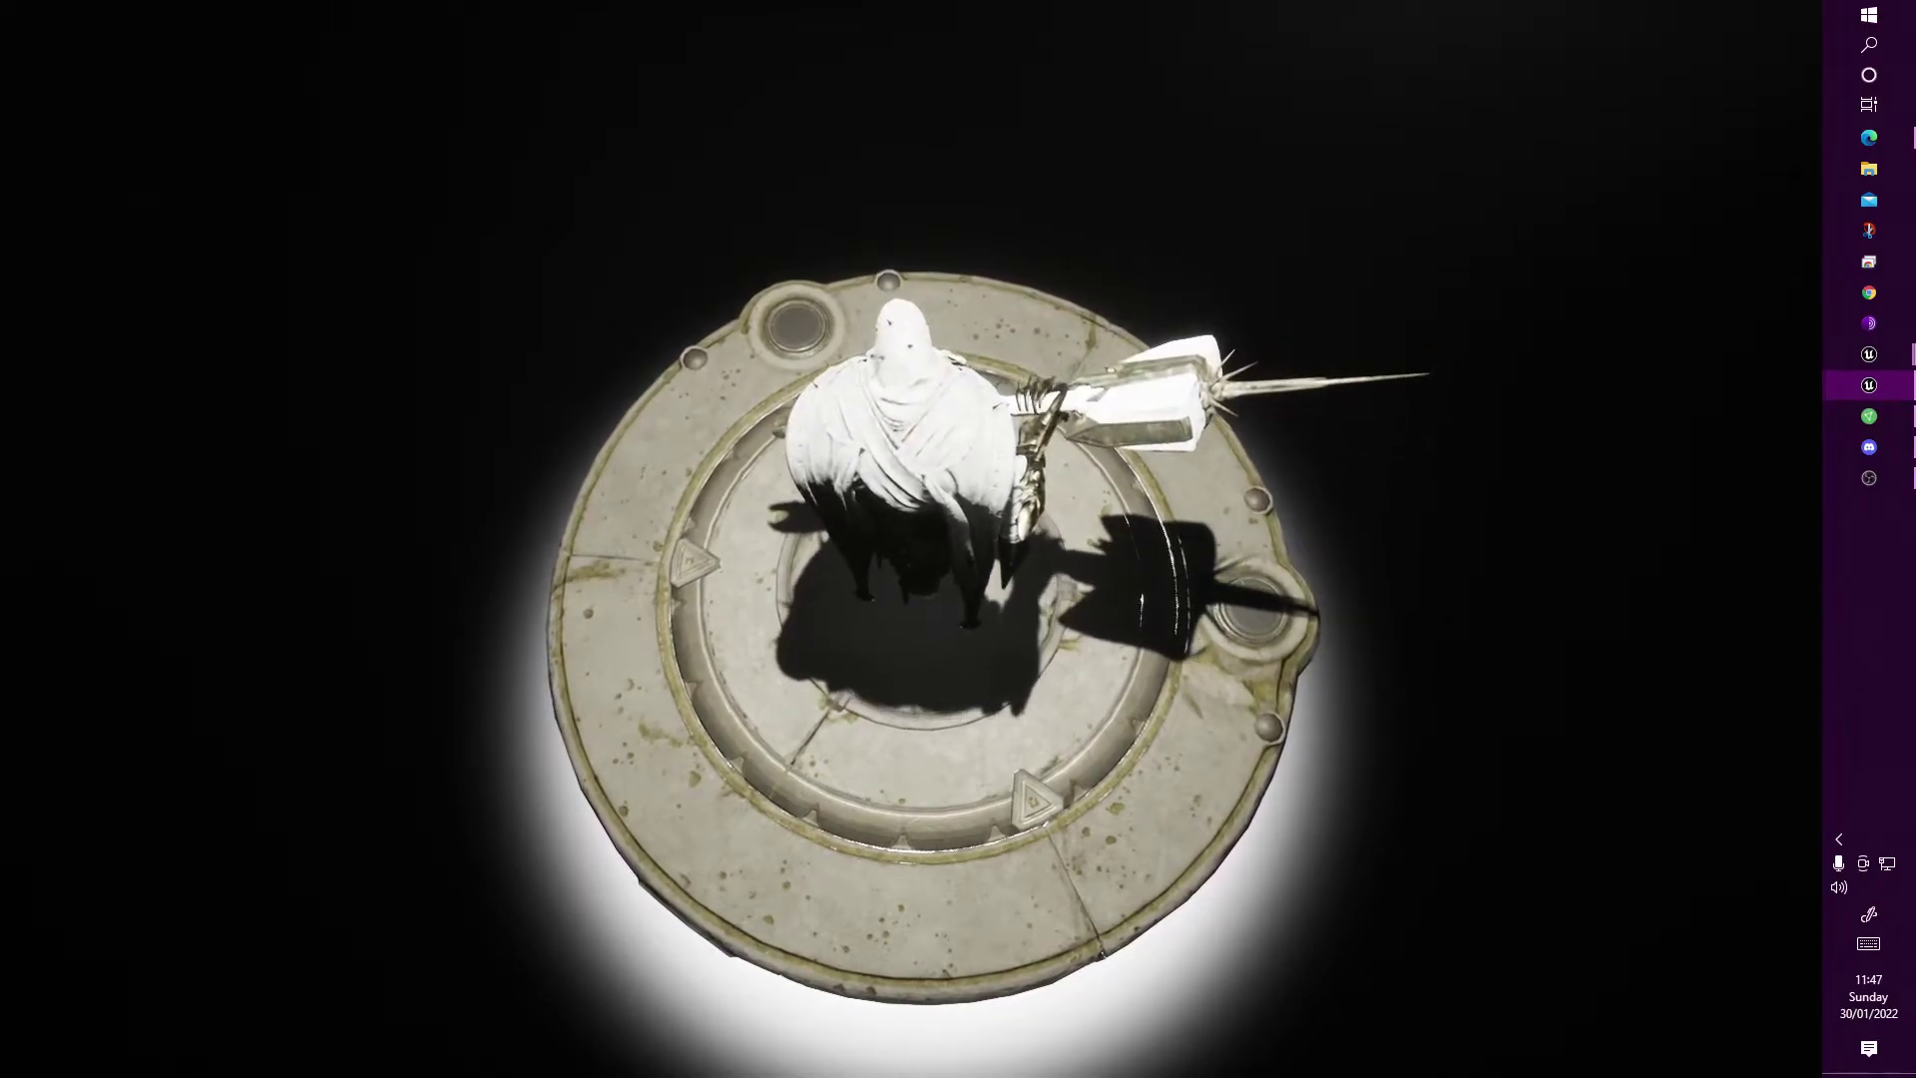
Return to the PLANETEarth - Unreal Editor window from the Alt+Tab switcher
{"action": "key", "text": "alt+Tab"}
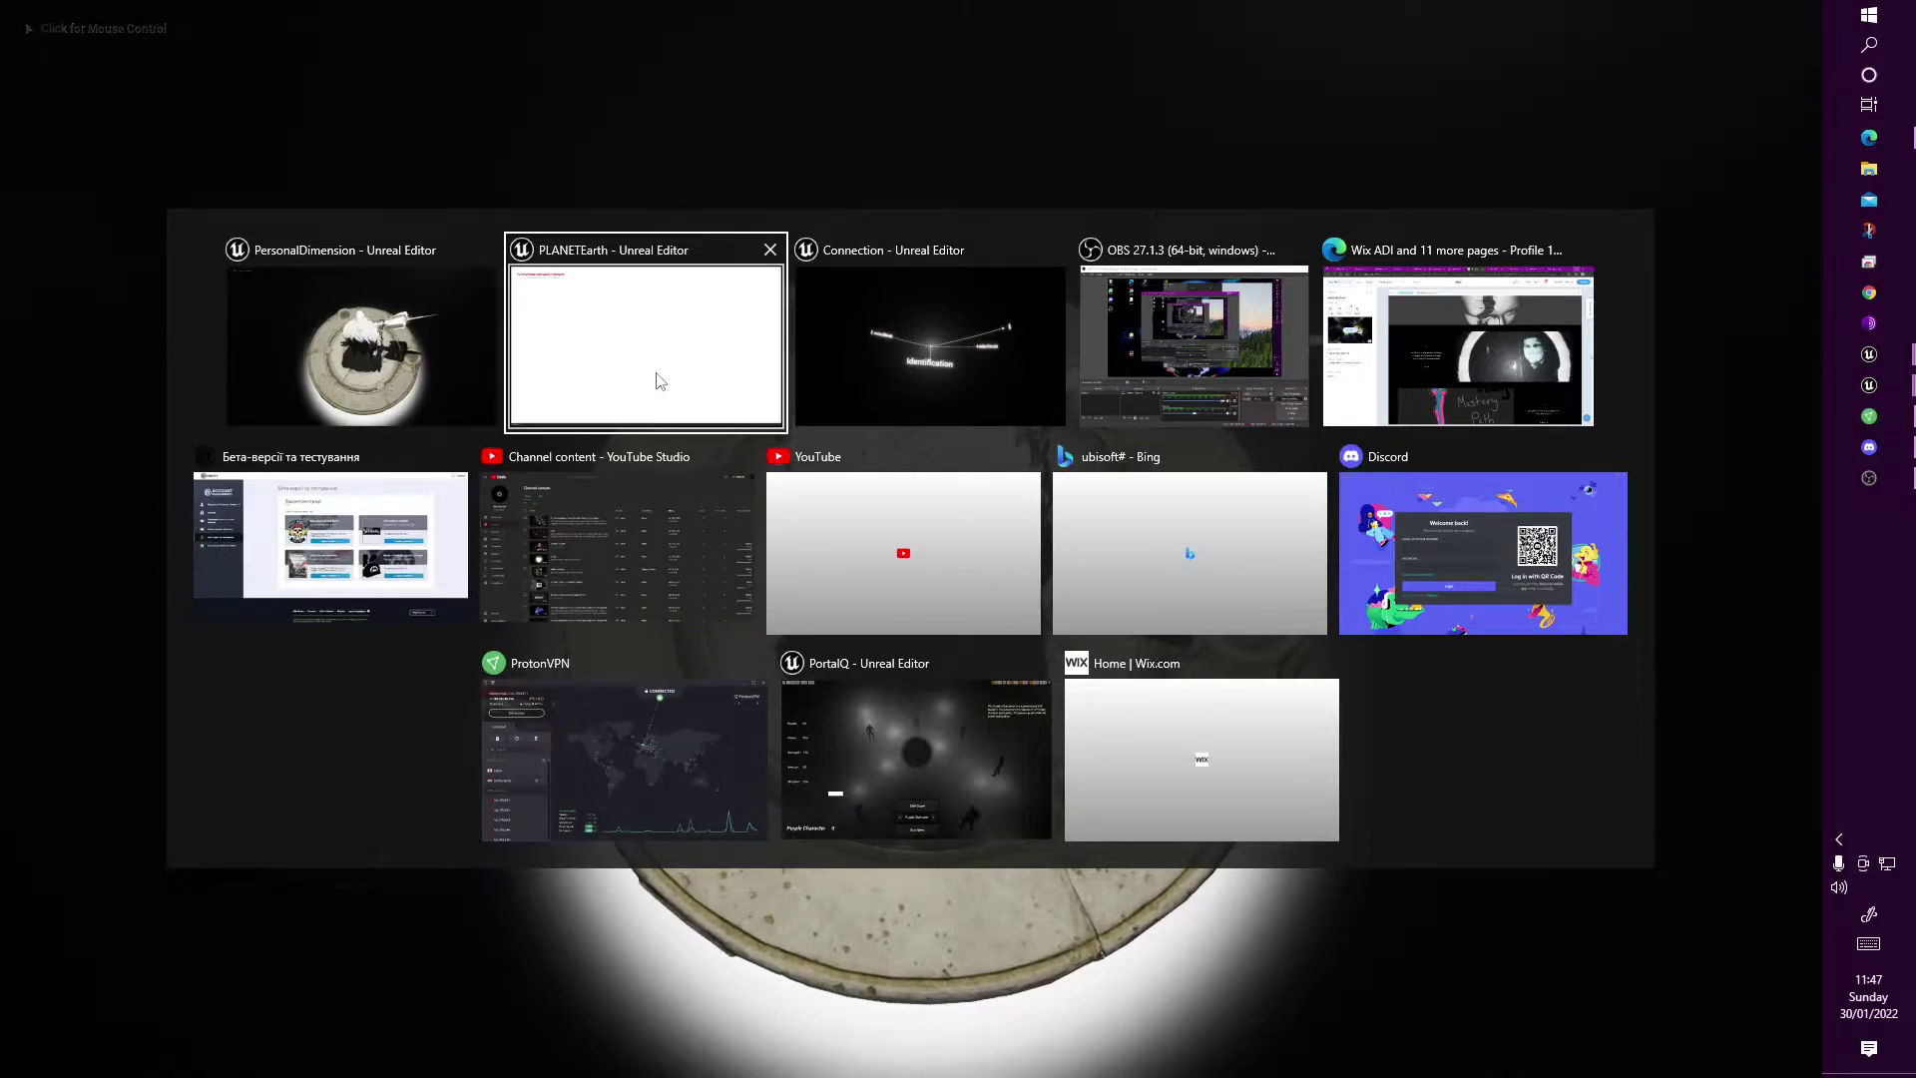
{"action": "left_click", "coordinate": [699, 388]}
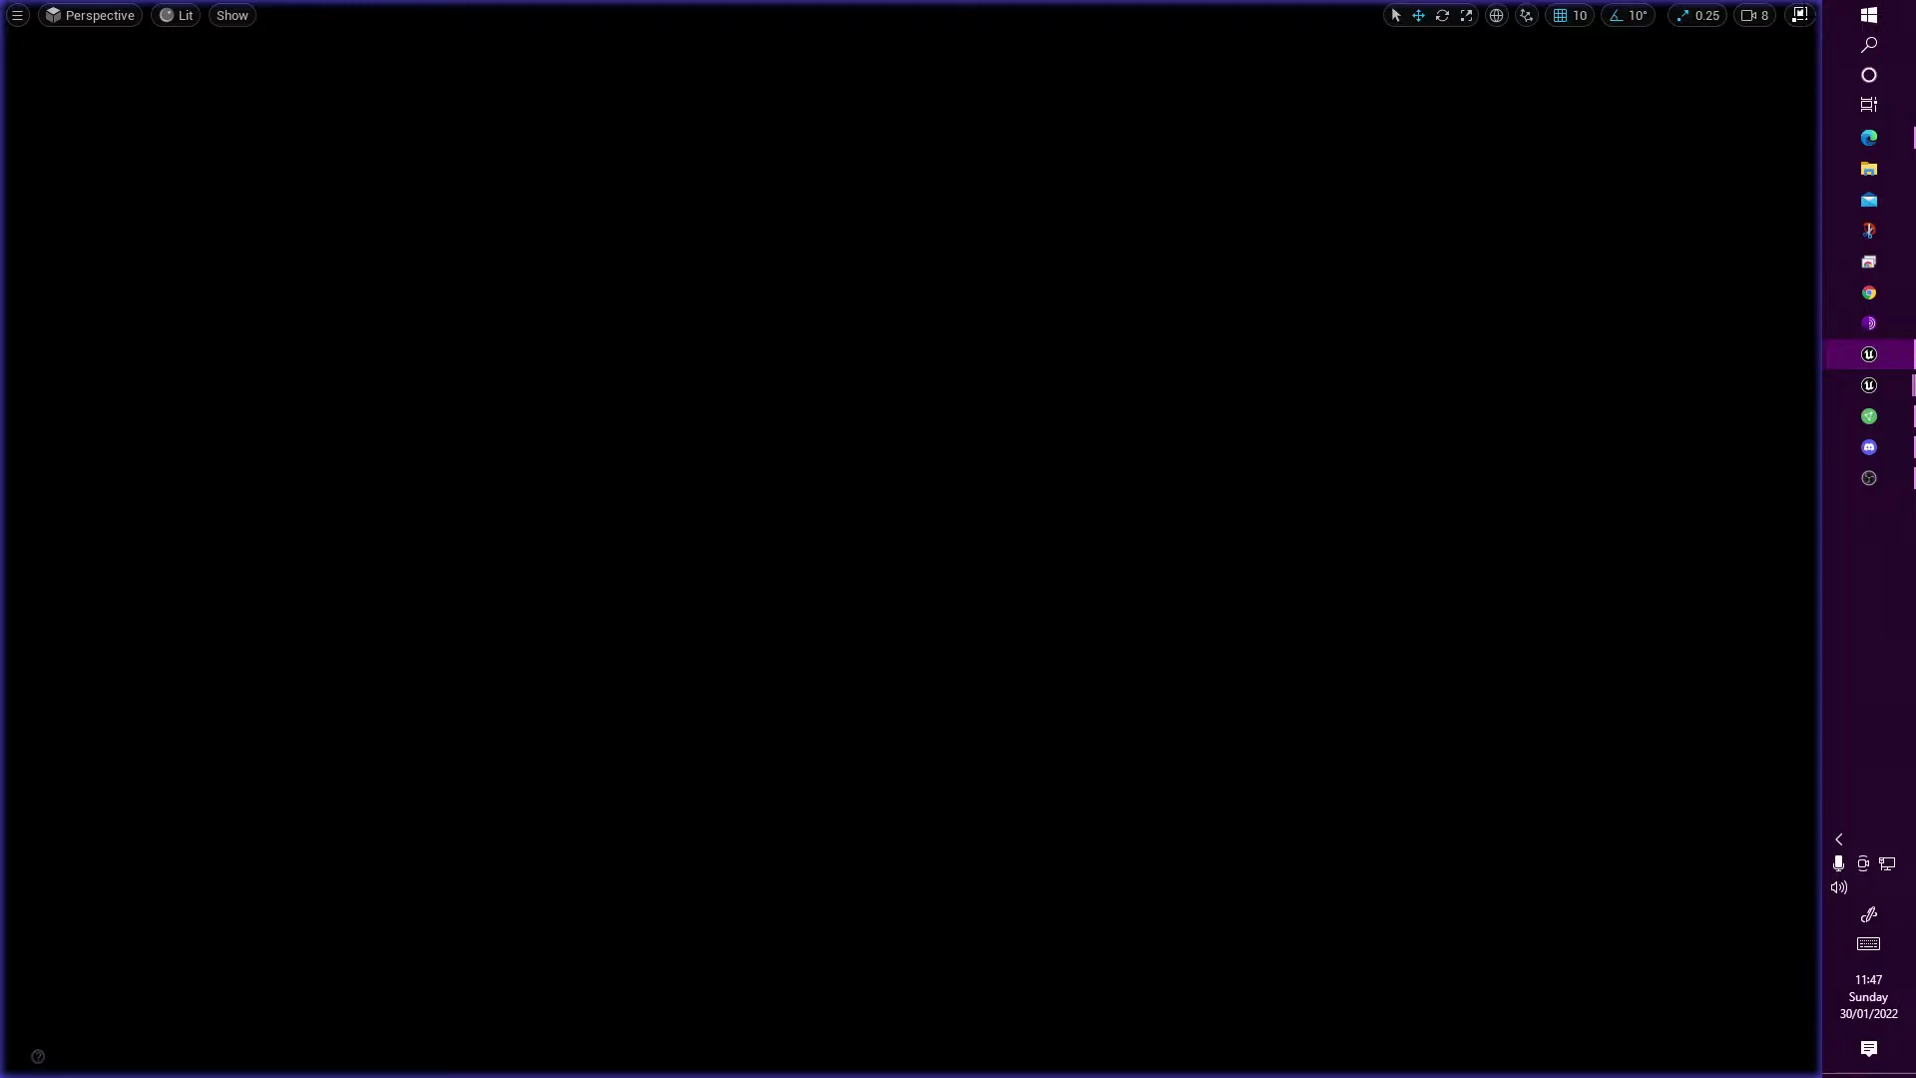
Restore the Outliner and Details panels, make the globe viewport fullscreen with F11, then Alt+Tab
{"action": "left_click", "coordinate": [1800, 15]}
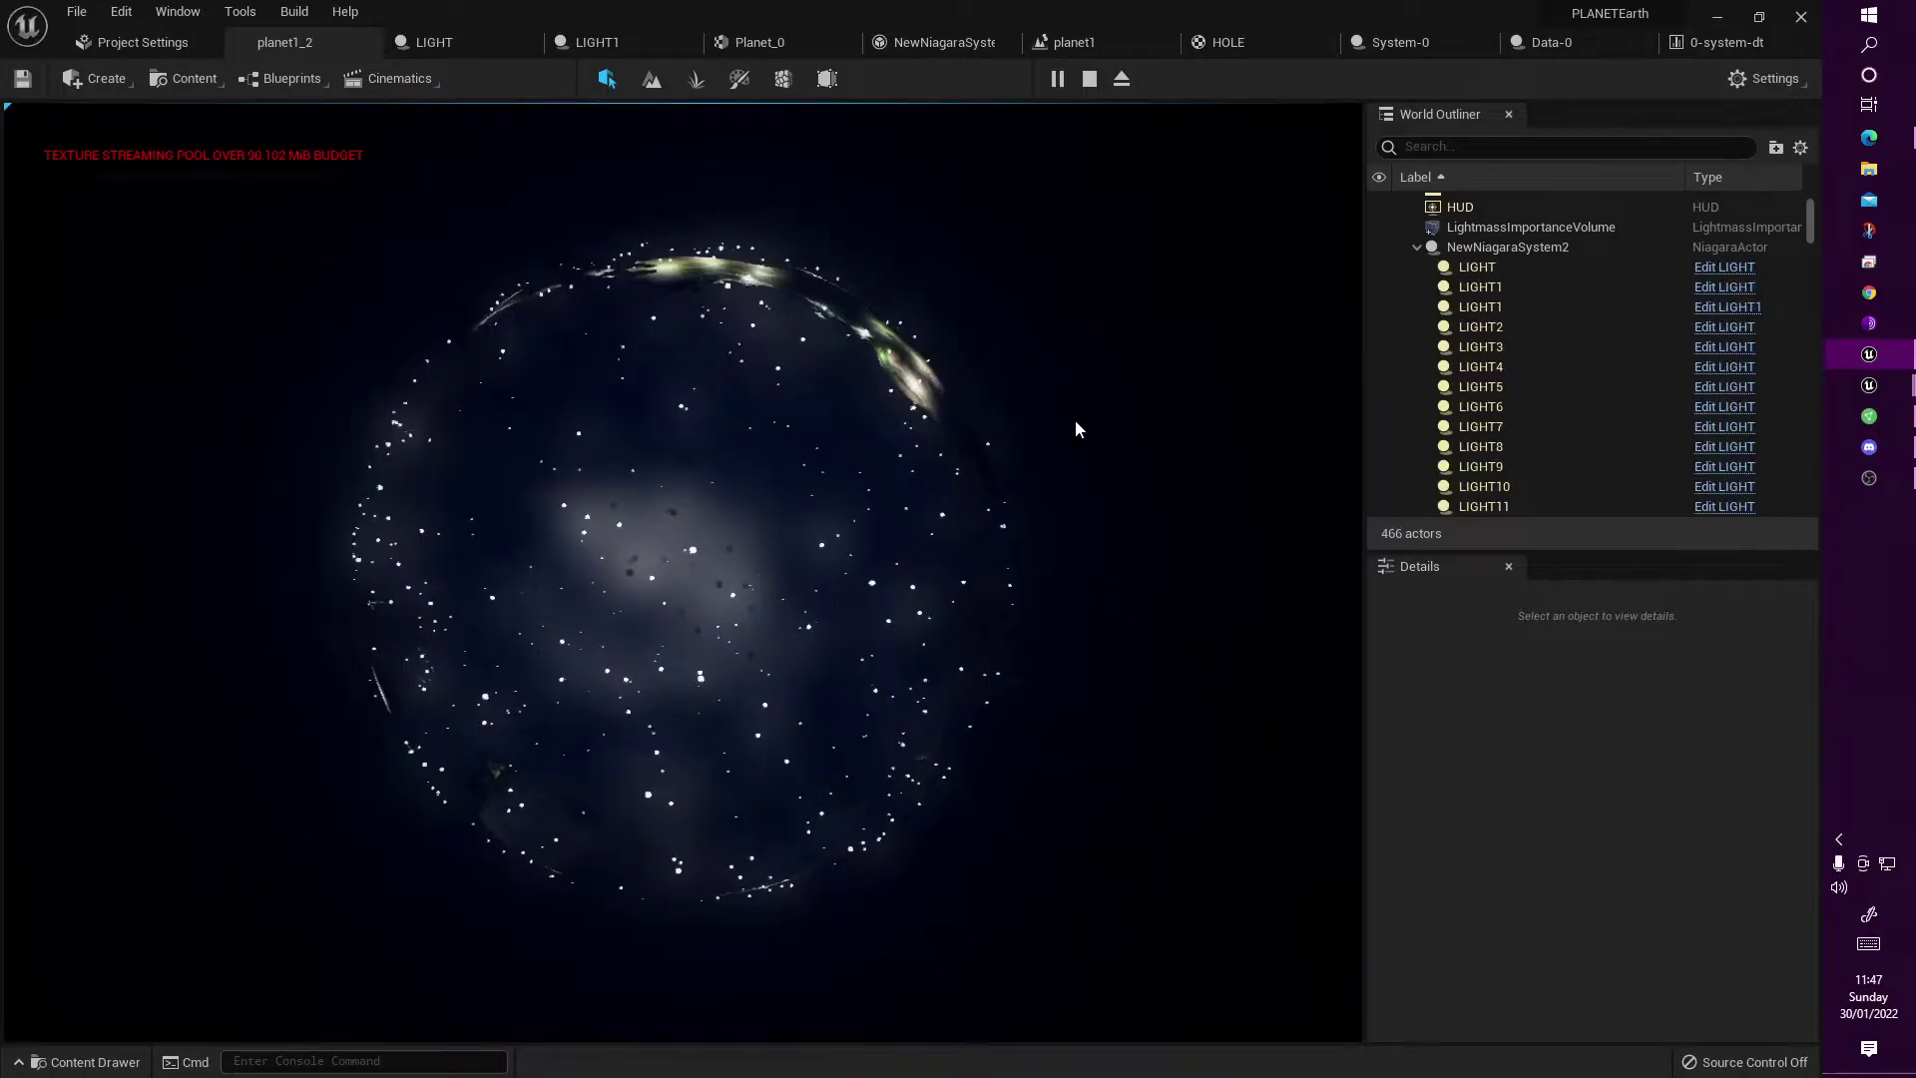
{"action": "key", "text": "F11"}
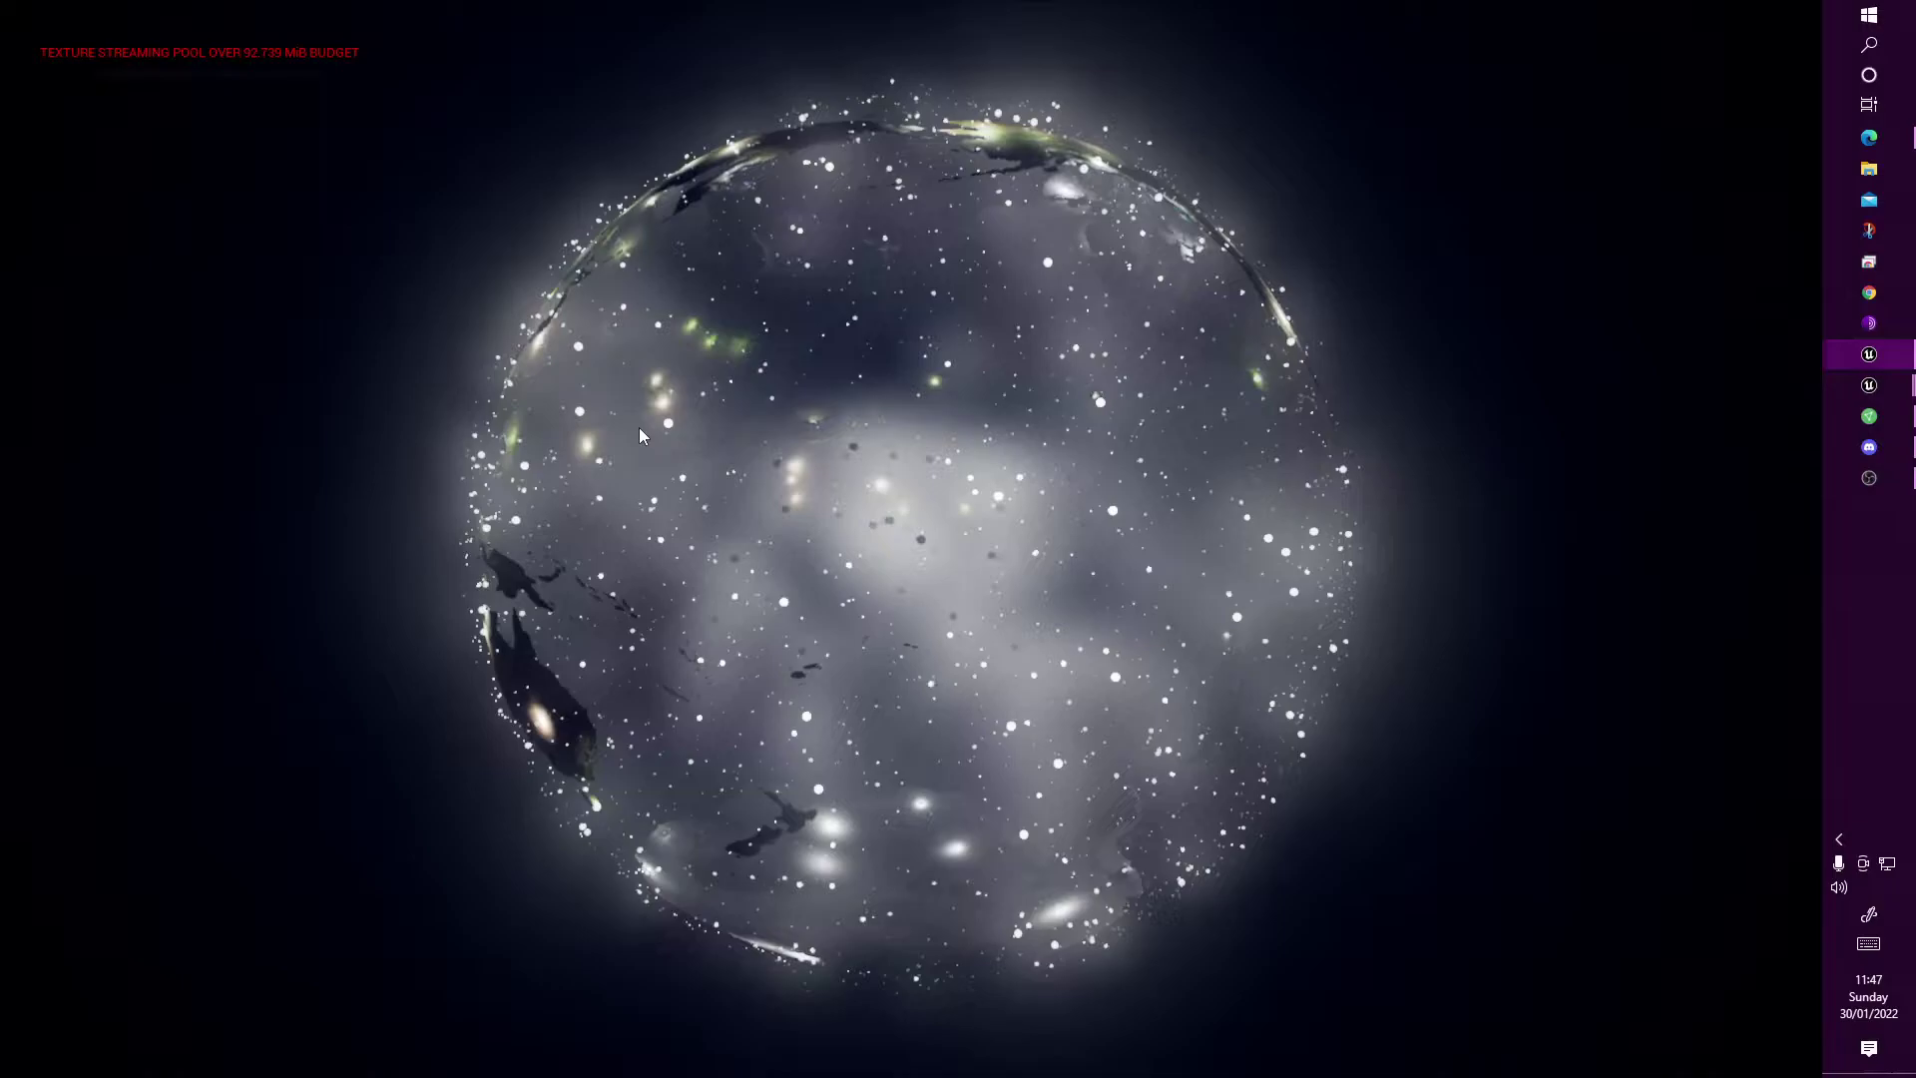
{"action": "key", "text": "alt+Tab"}
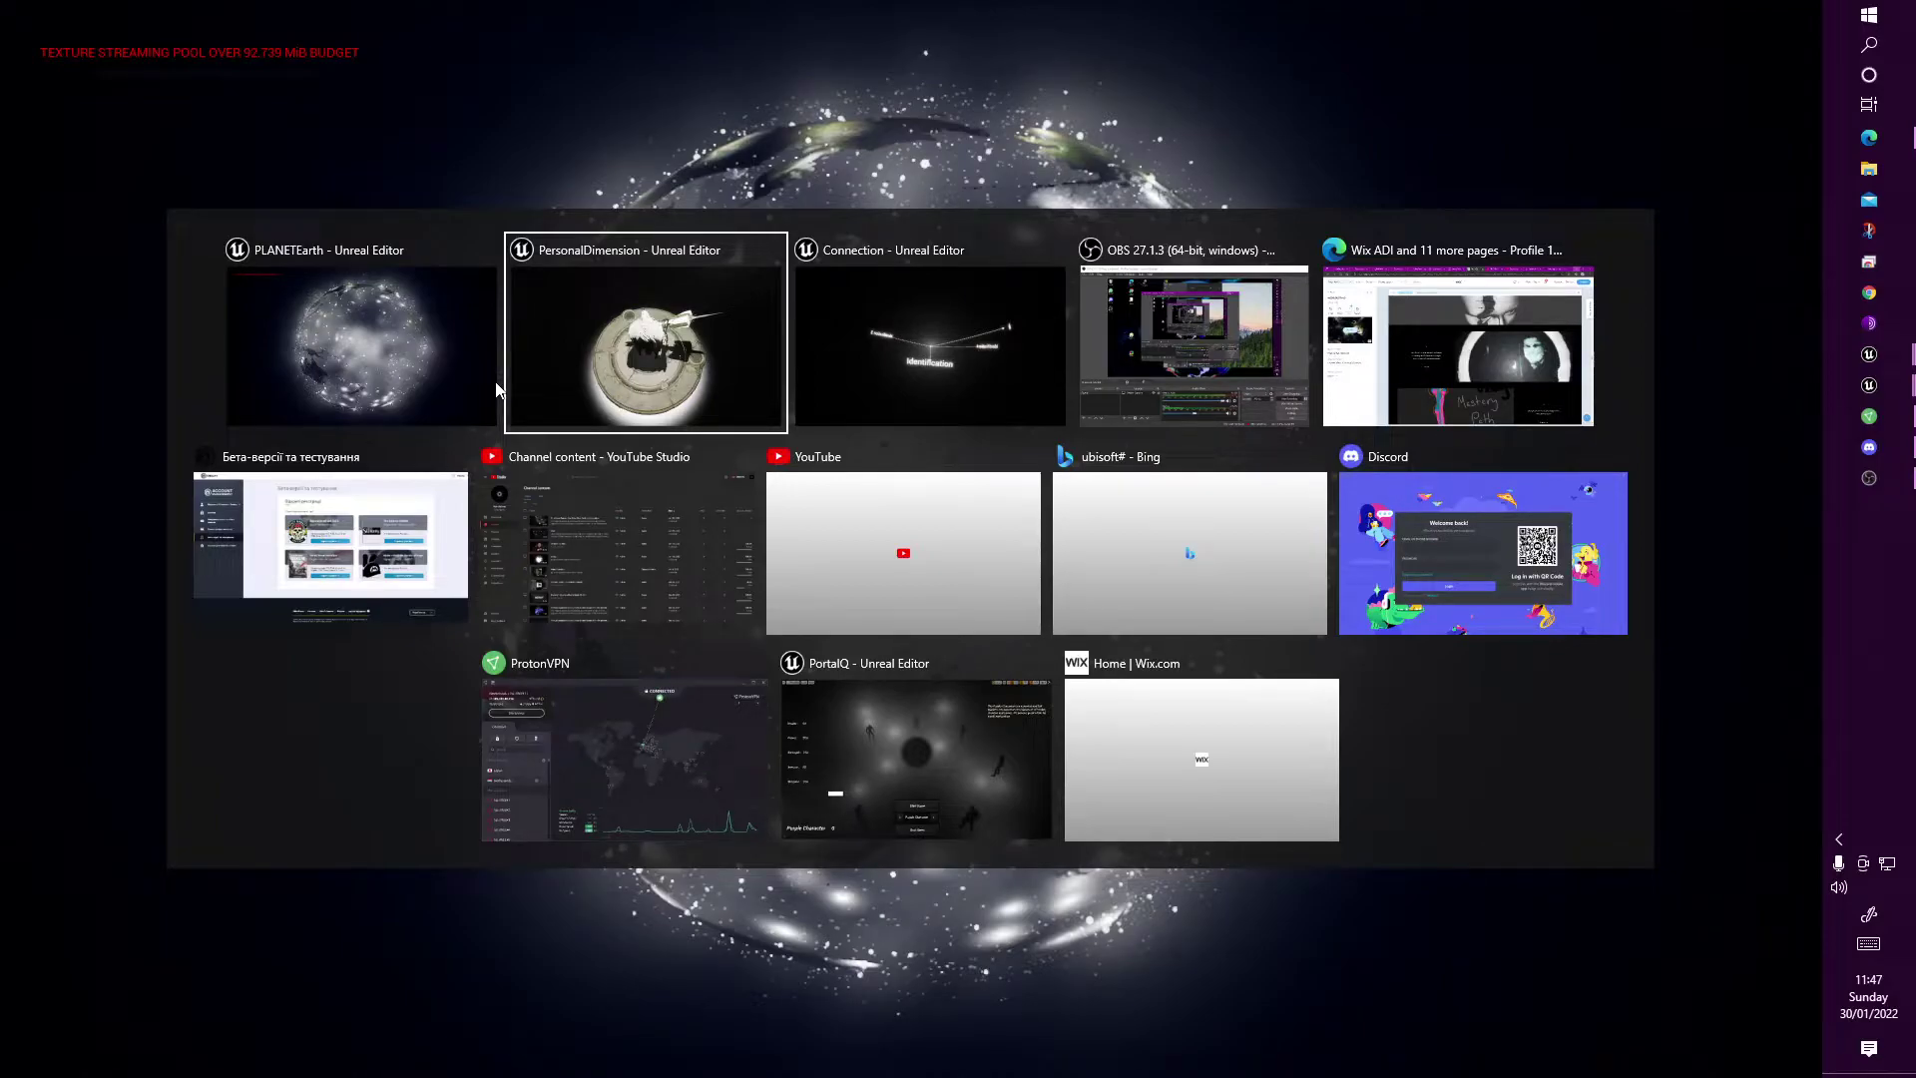
Switch to PersonalDimension, play the cloaked-figure scene, then free and recapture the mouse
{"action": "left_click", "coordinate": [497, 389]}
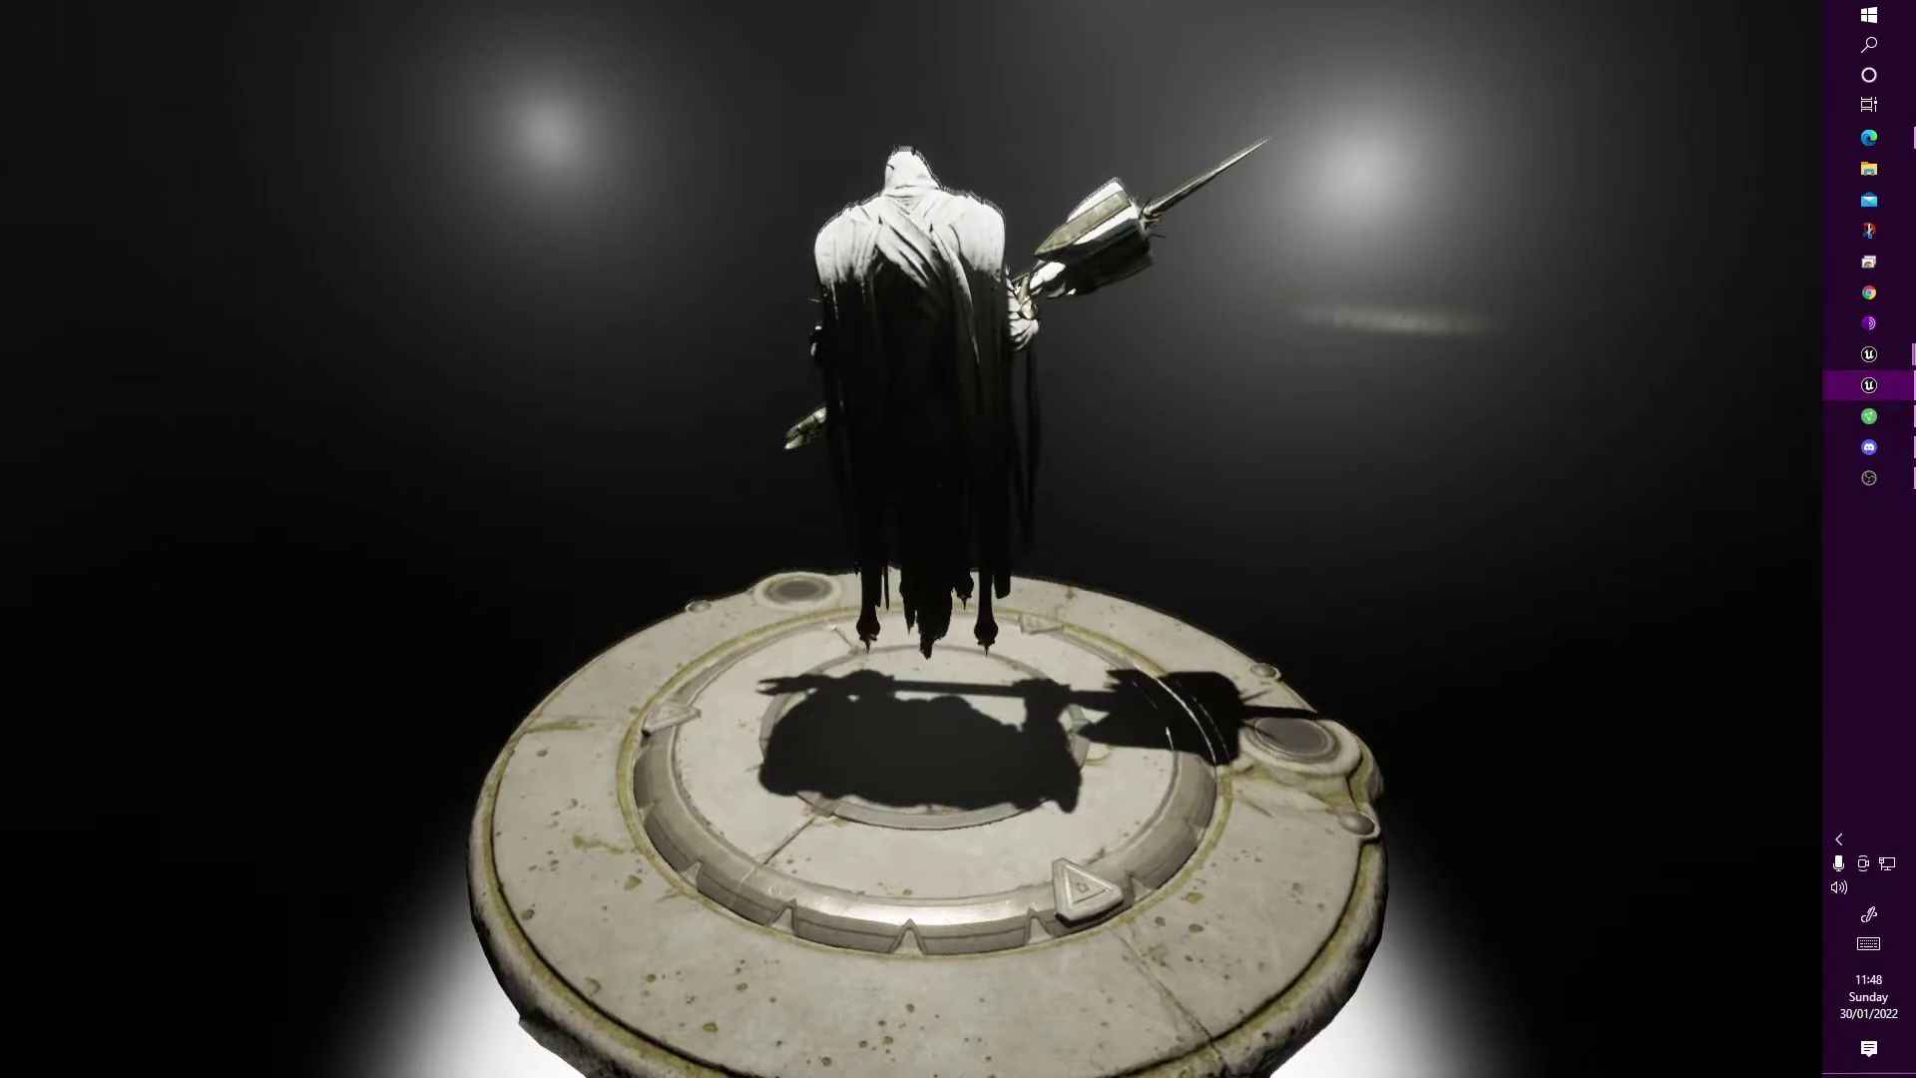
{"action": "key", "text": "alt+p"}
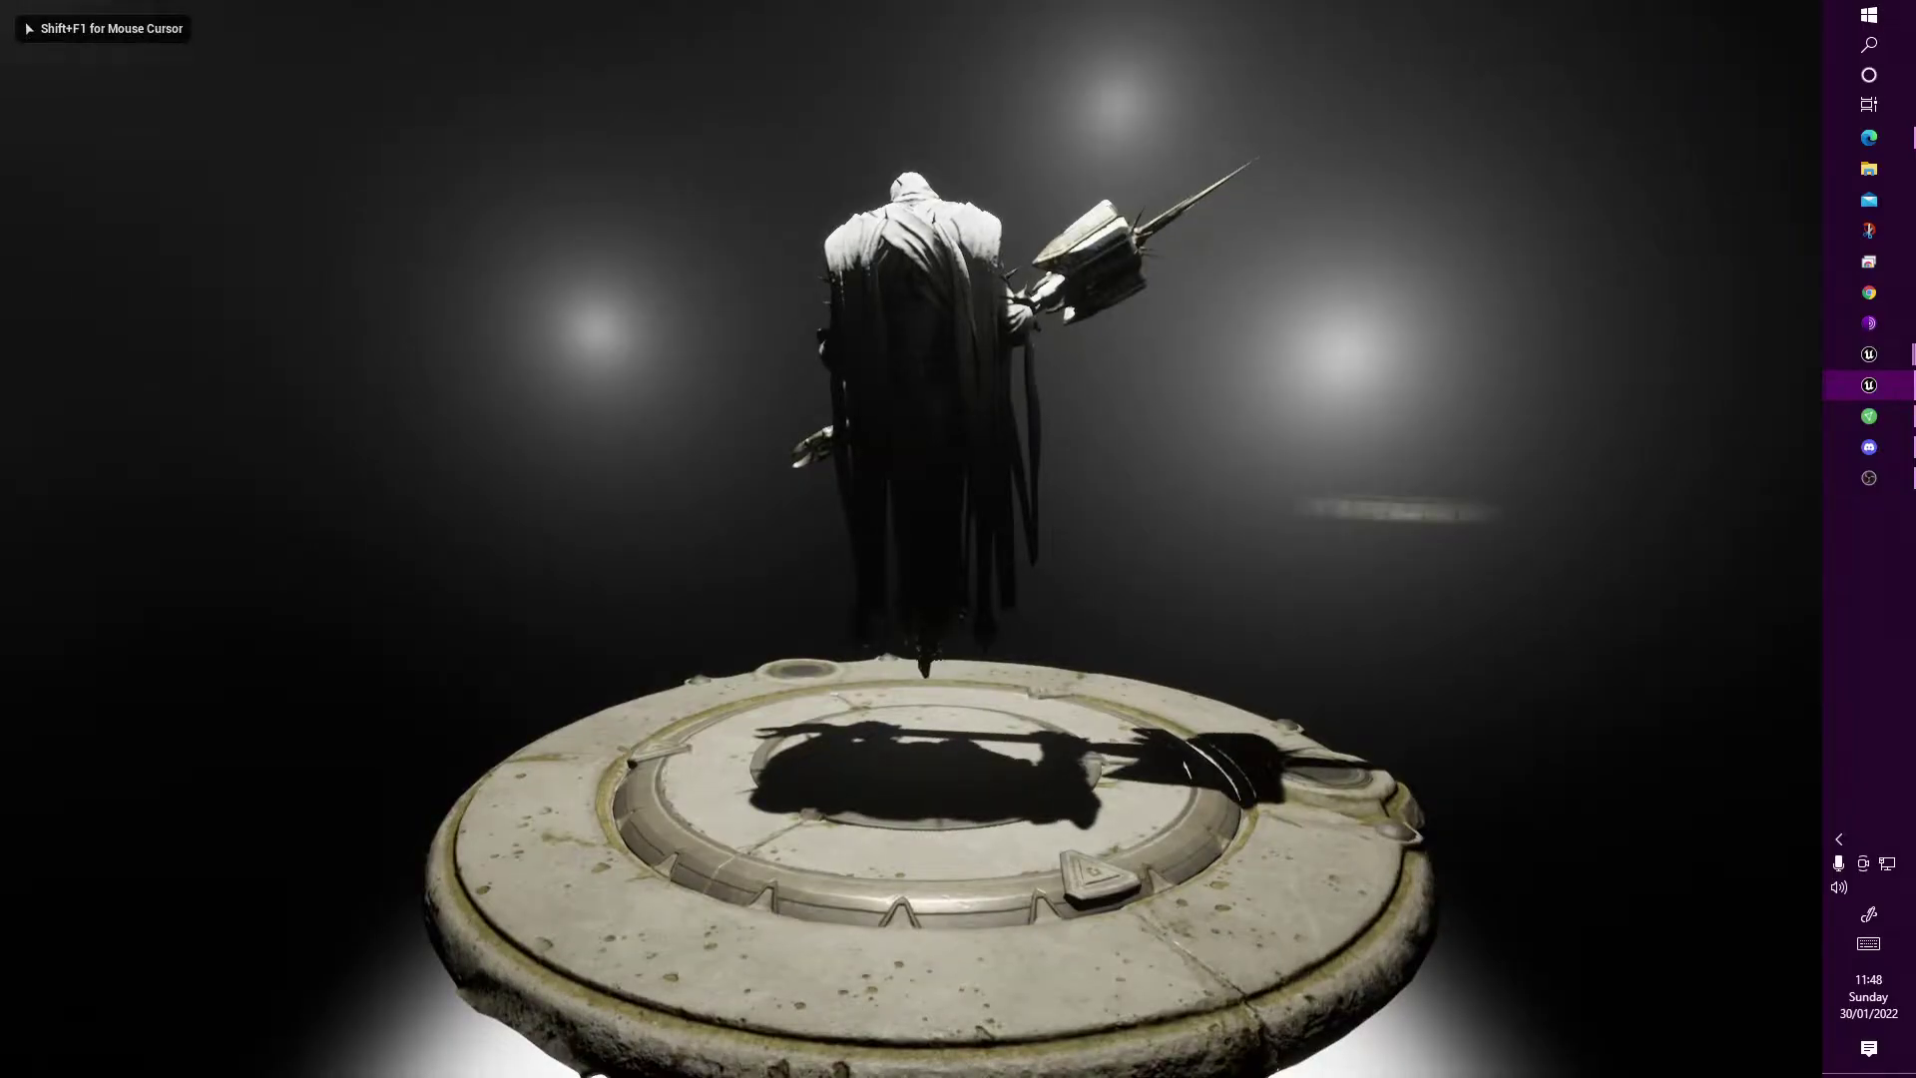
{"action": "key", "text": "shift+F1"}
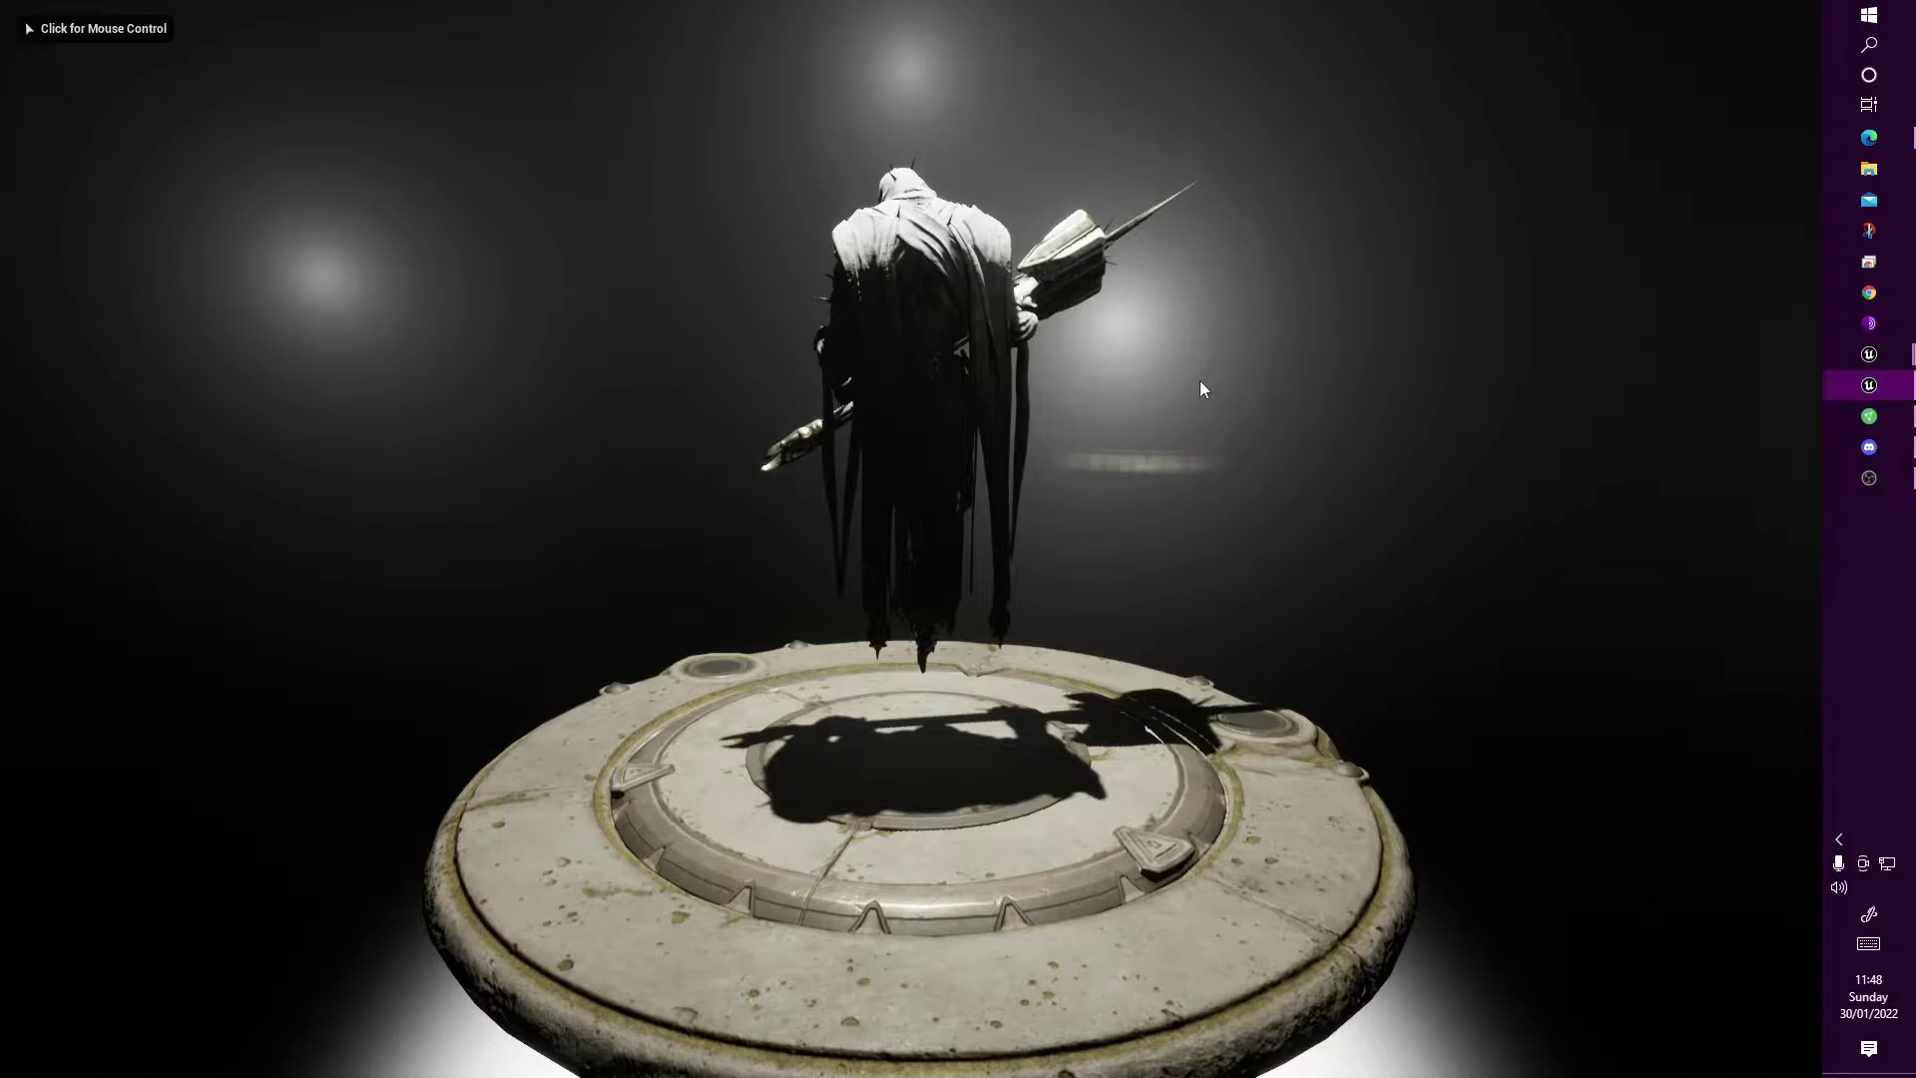
{"action": "left_click", "coordinate": [1198, 387]}
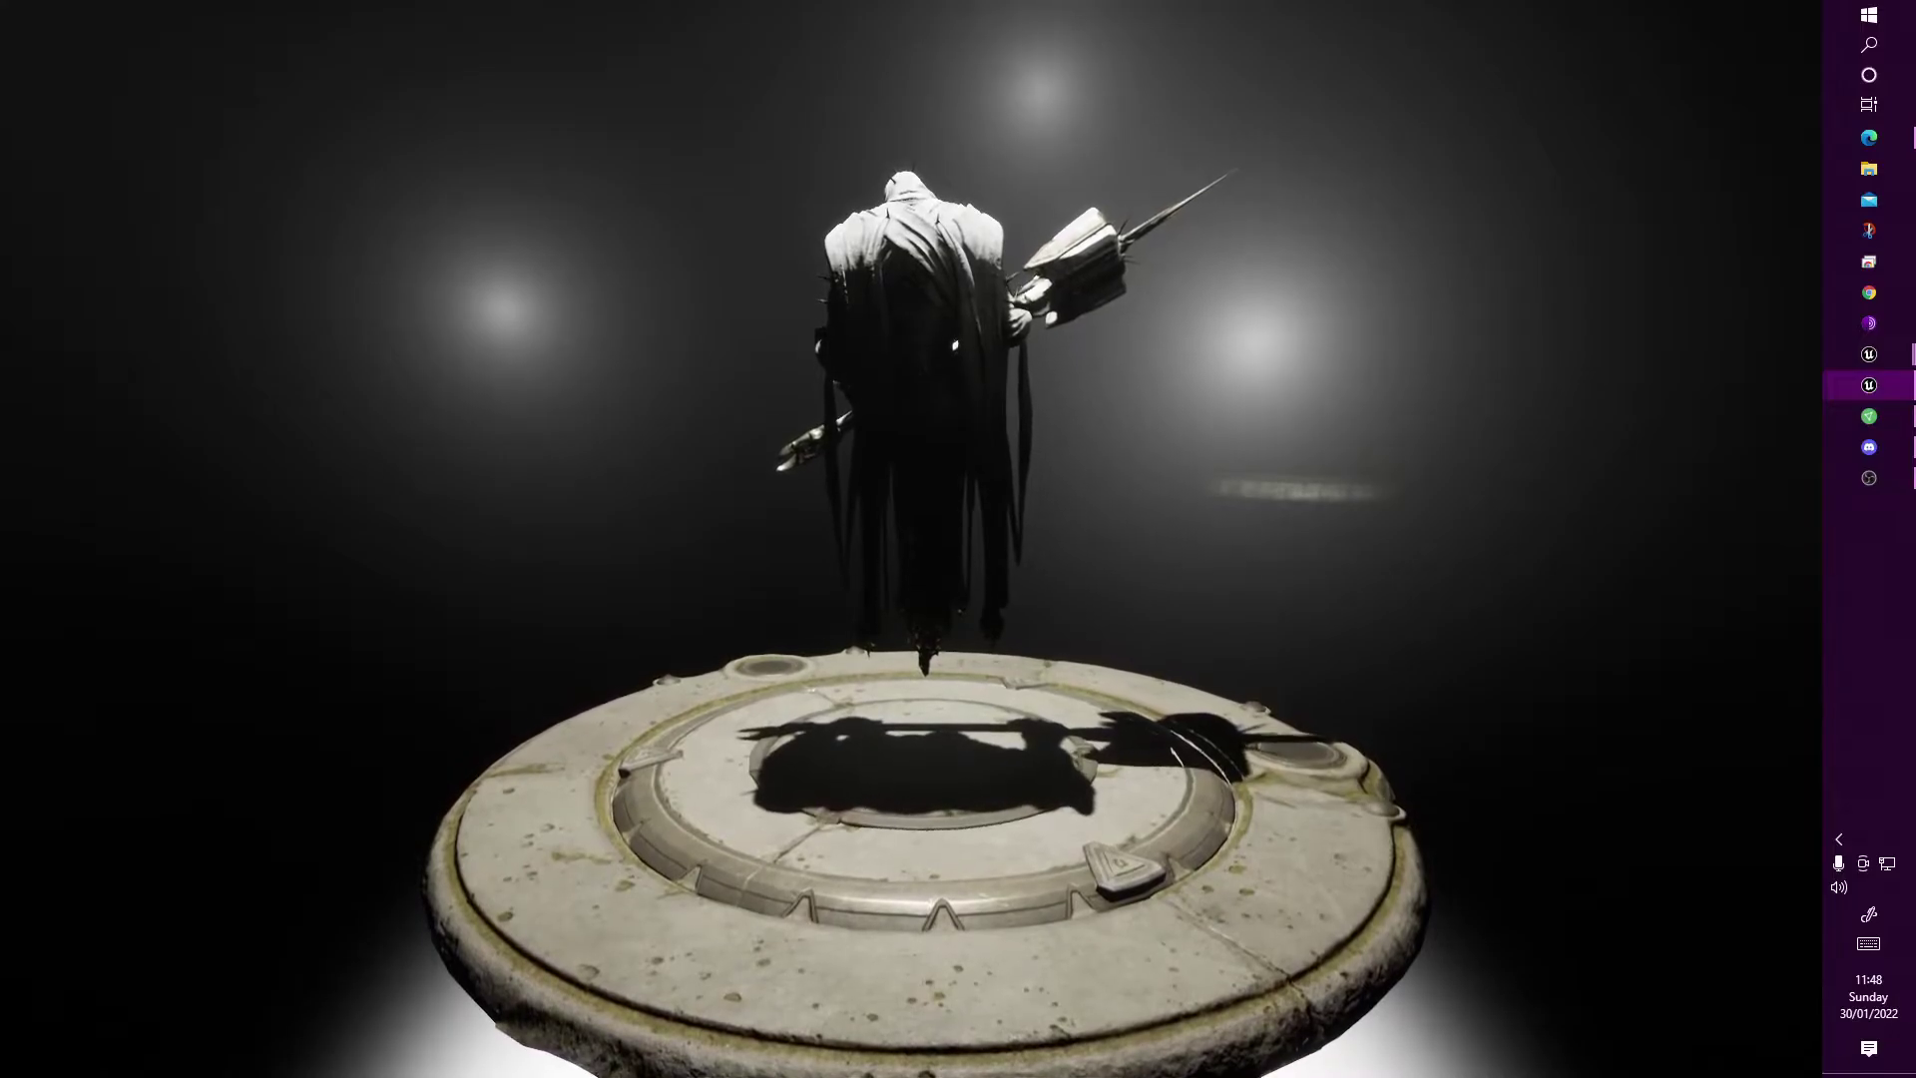
In the Wix ID section, open the image picker for Mastery Path services item 2
{"action": "key", "text": "alt+Tab"}
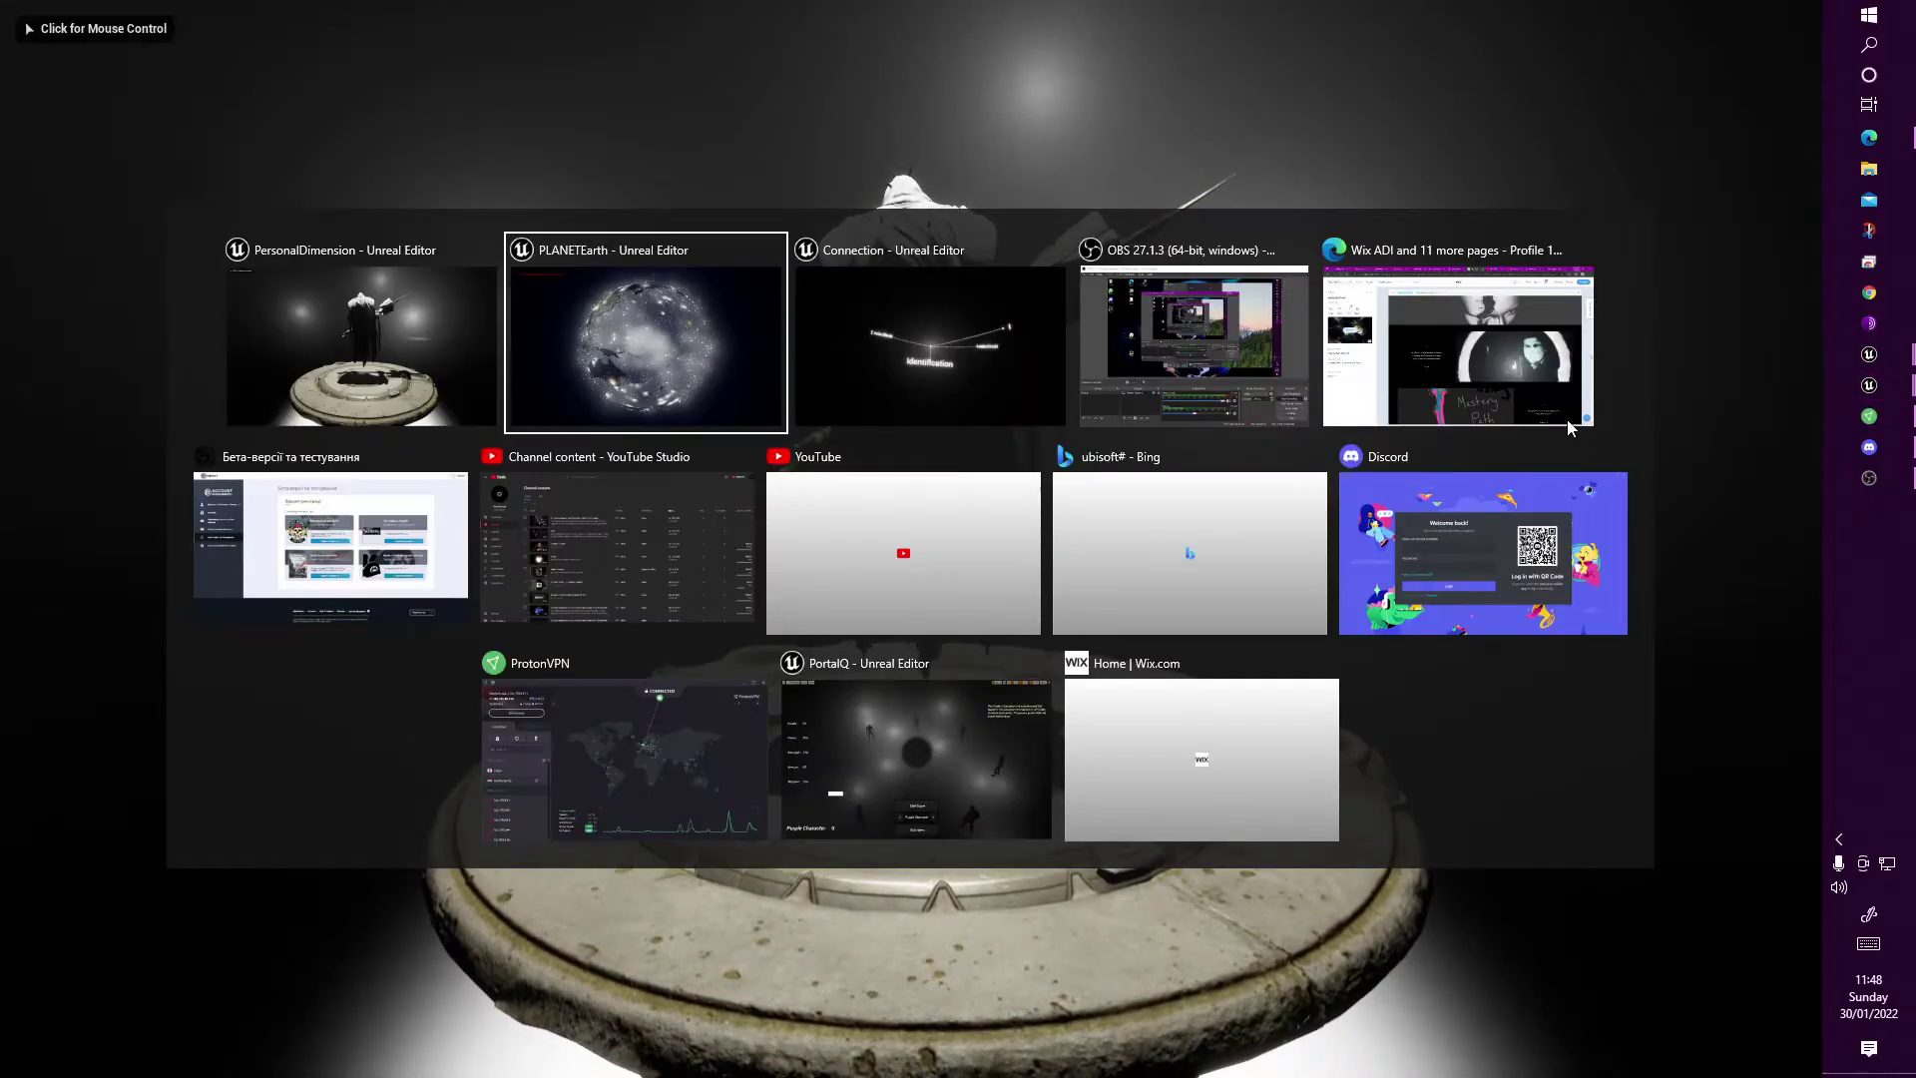
{"action": "mouse_move", "coordinate": [1458, 333]}
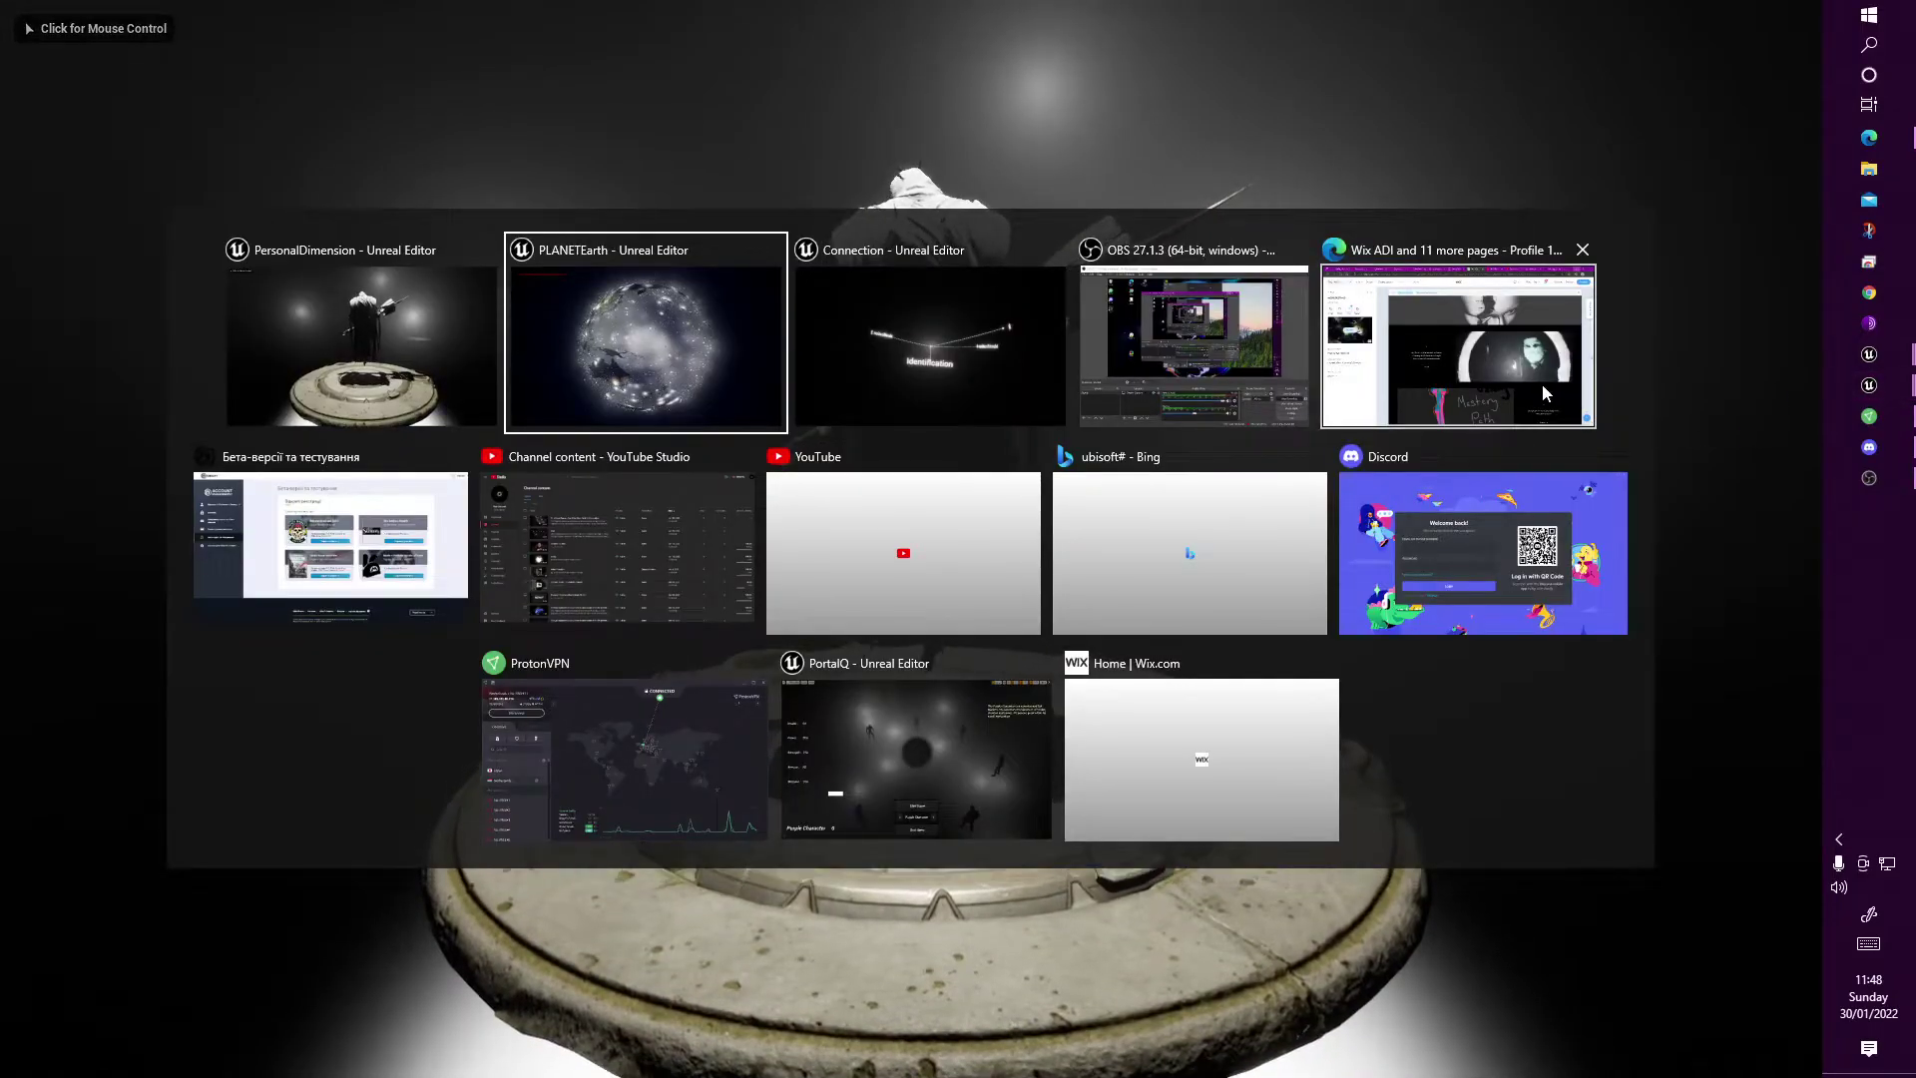
{"action": "left_click", "coordinate": [1531, 384]}
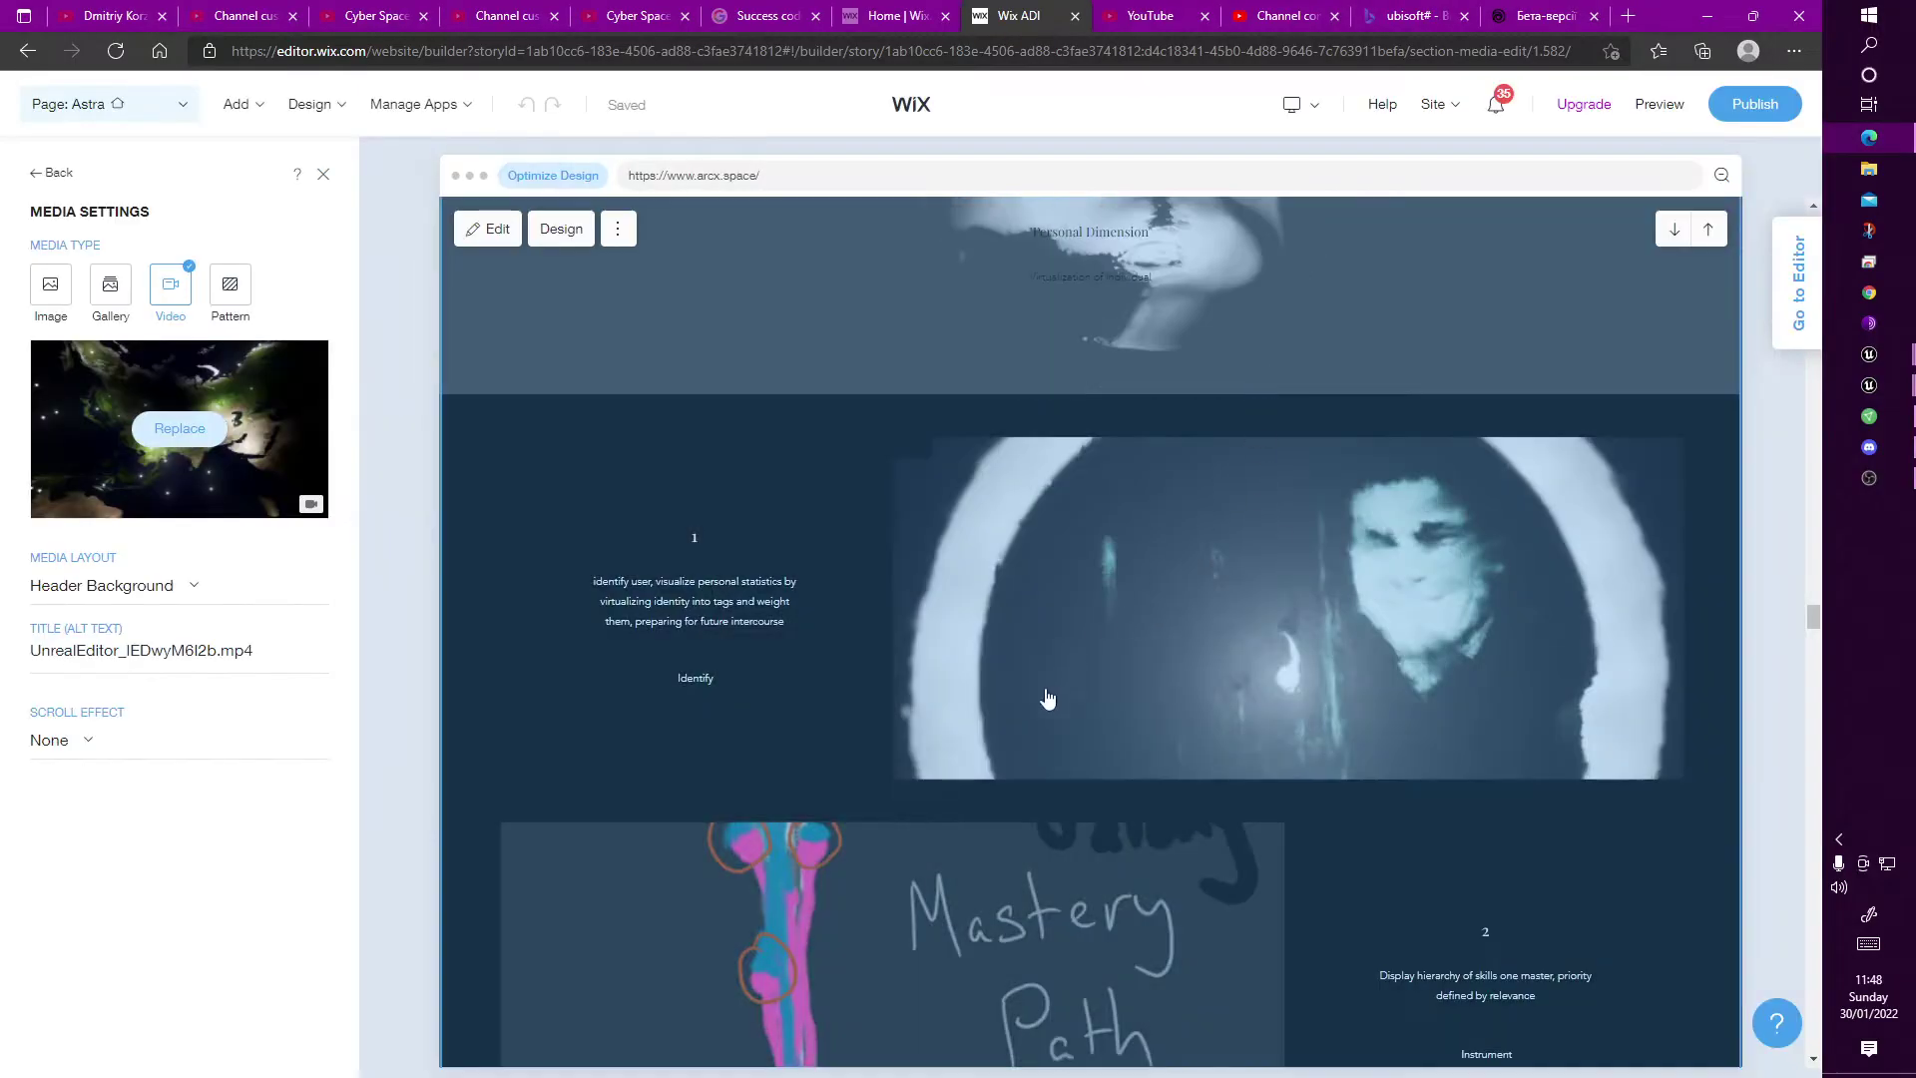
{"action": "scroll", "coordinate": [919, 912], "scroll_direction": "down", "scroll_amount": 5}
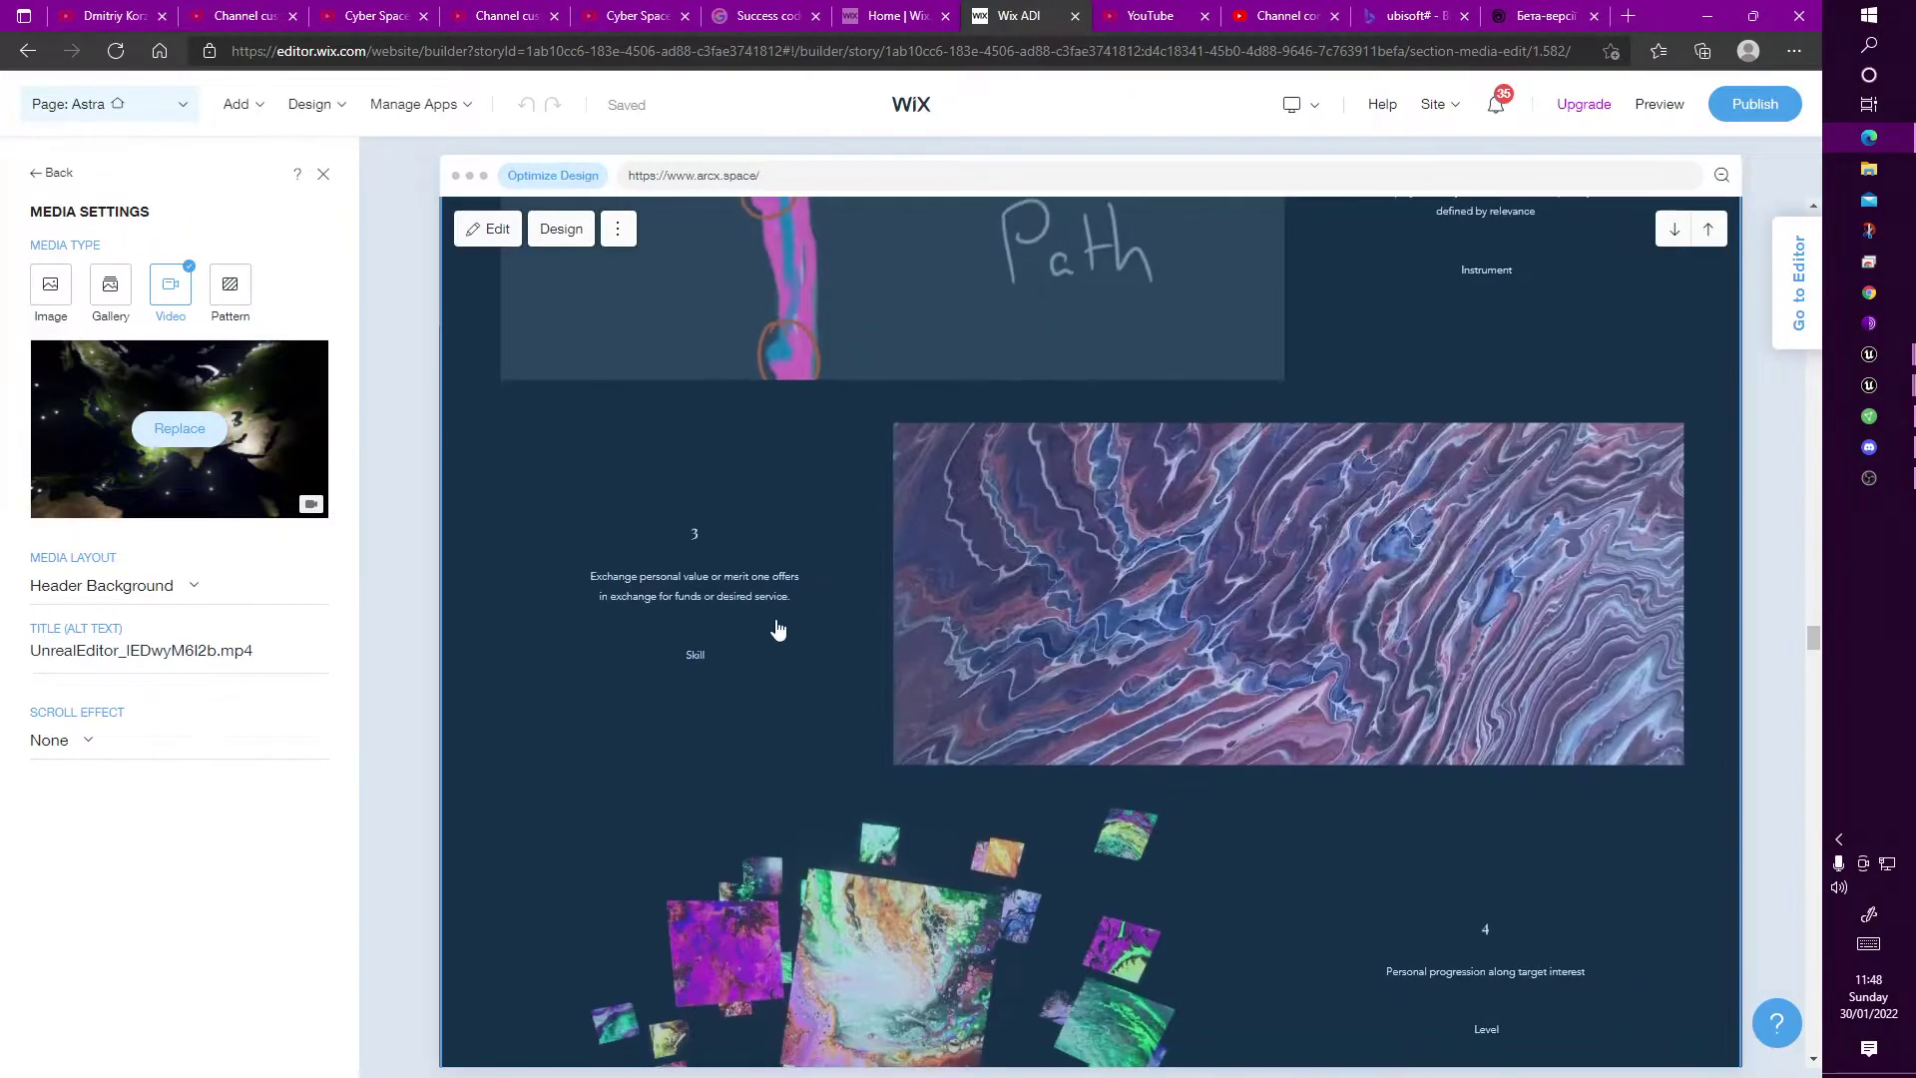
{"action": "scroll", "coordinate": [778, 628], "scroll_direction": "up", "scroll_amount": 1}
{"action": "scroll", "coordinate": [860, 496], "scroll_direction": "down", "scroll_amount": 1}
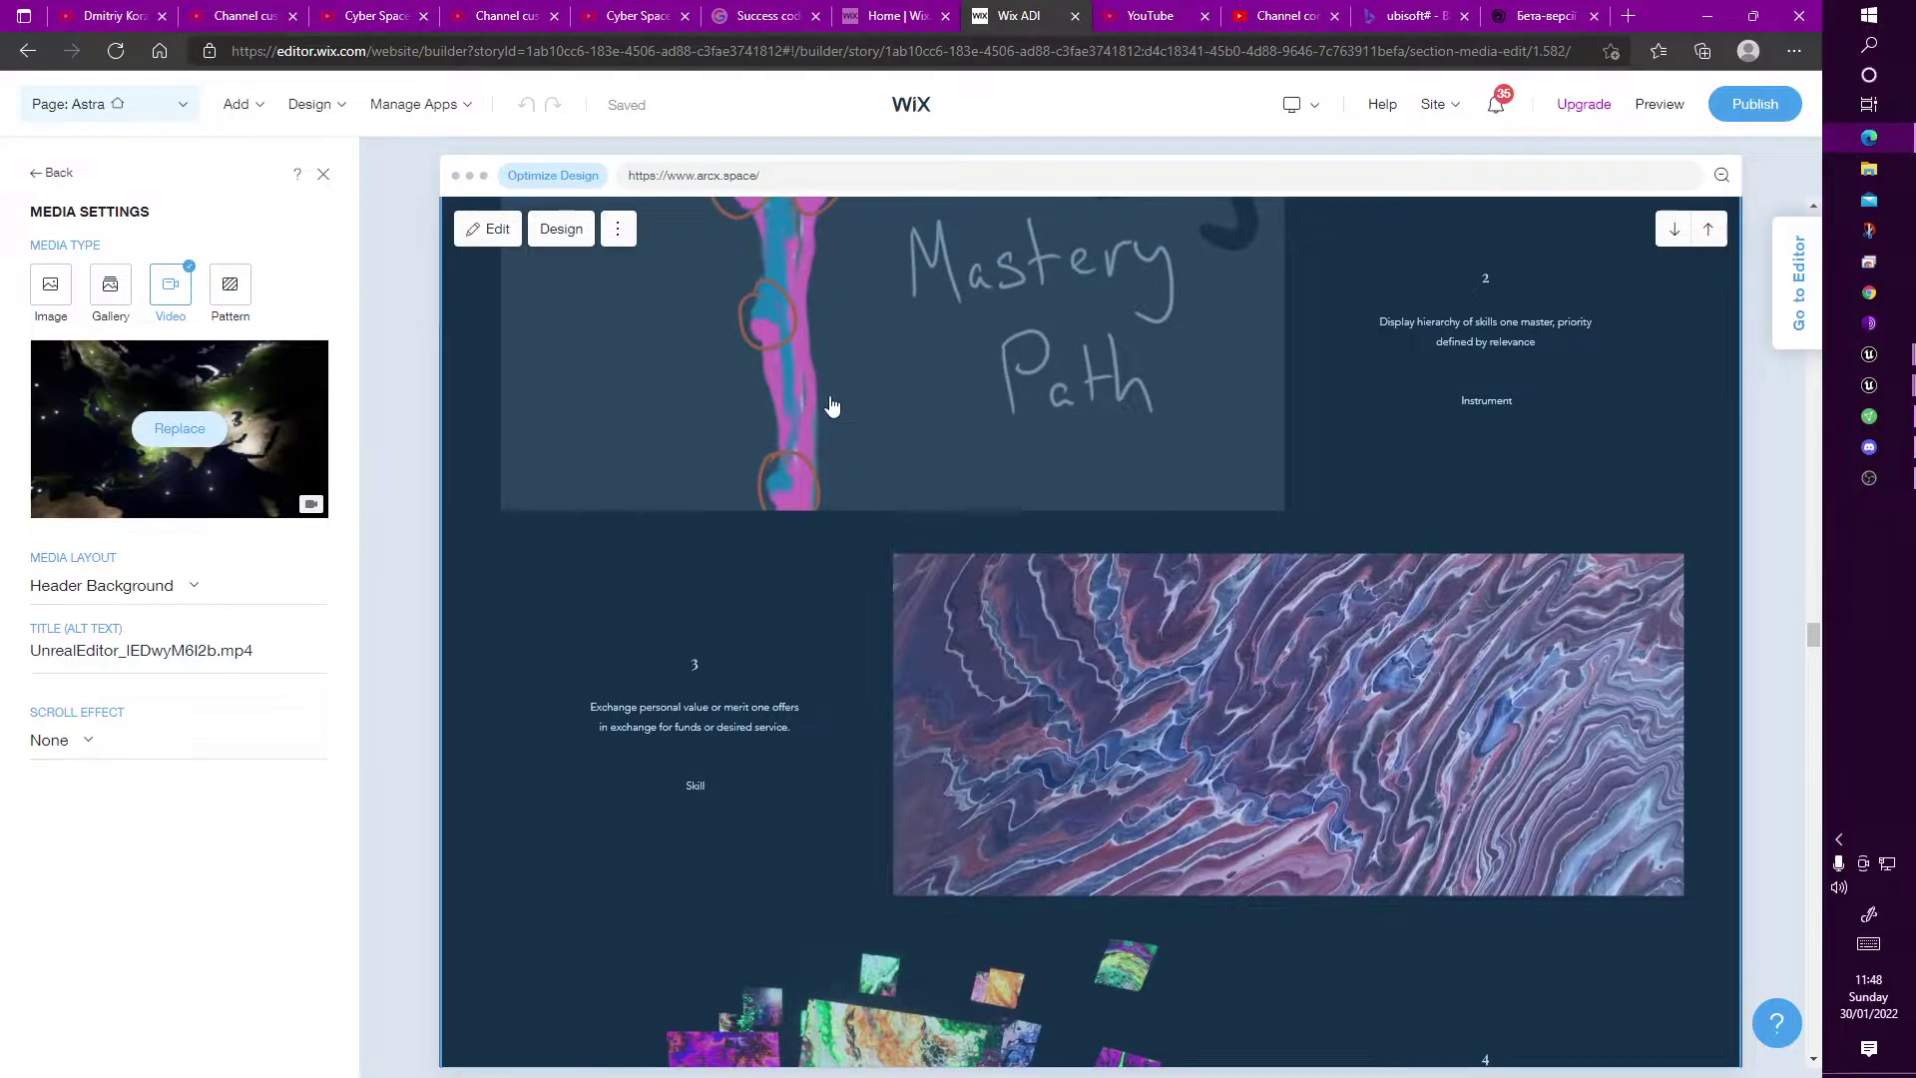
{"action": "left_click", "coordinate": [832, 405]}
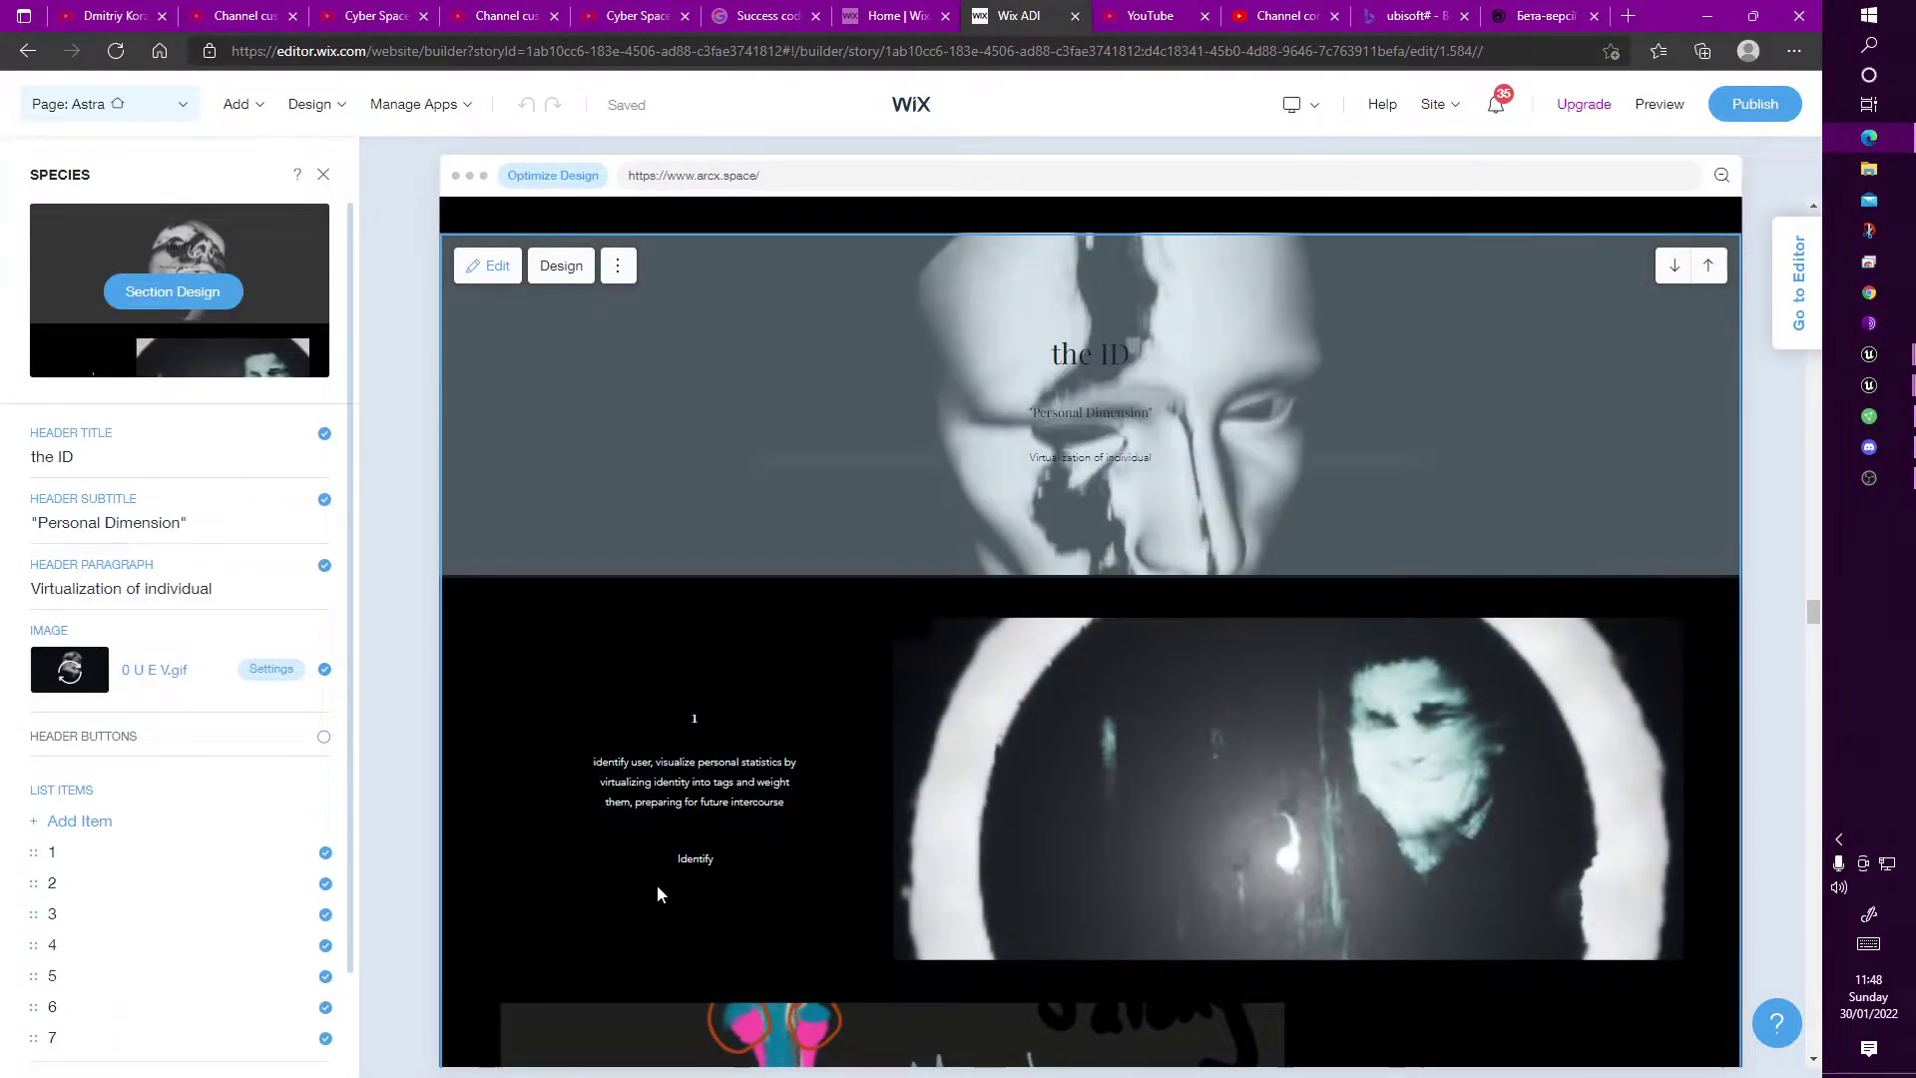
{"action": "scroll", "coordinate": [719, 895], "scroll_direction": "down", "scroll_amount": 3}
{"action": "left_click", "coordinate": [791, 843]}
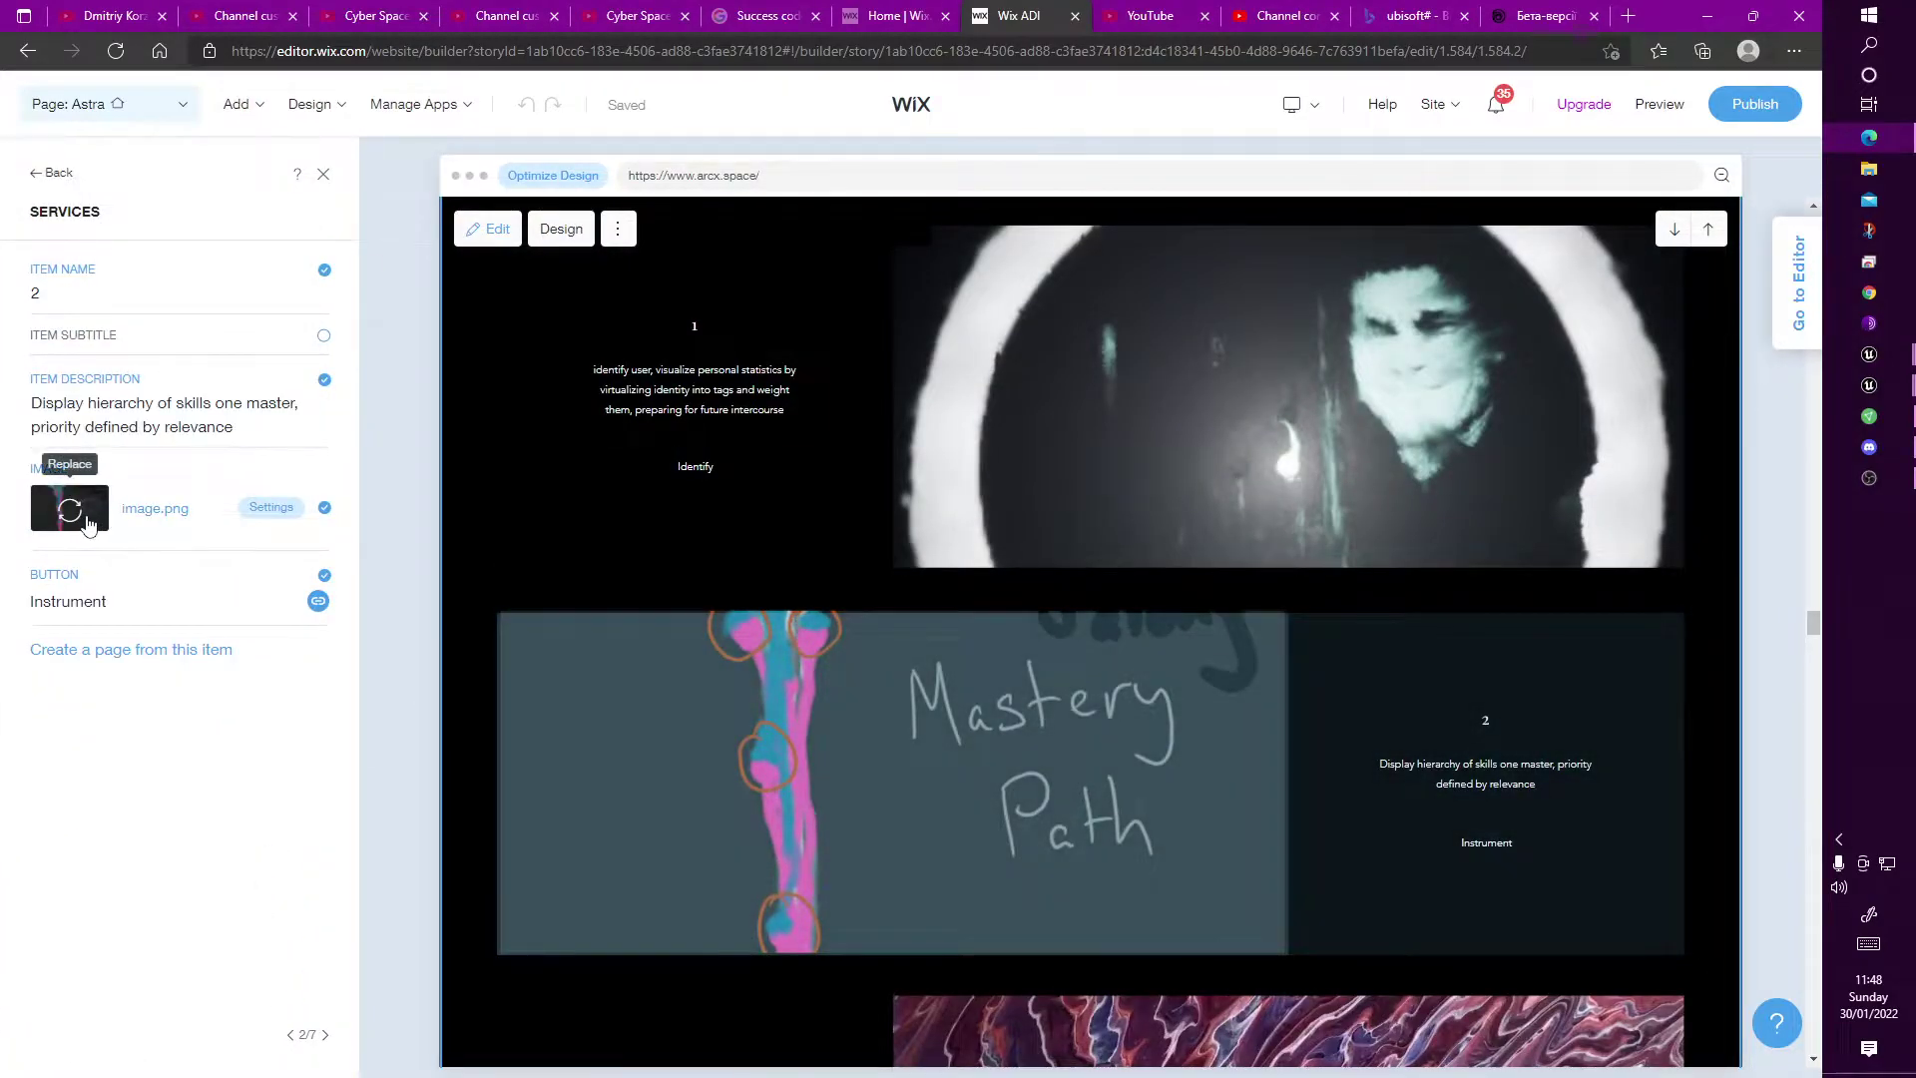
{"action": "left_click", "coordinate": [82, 510]}
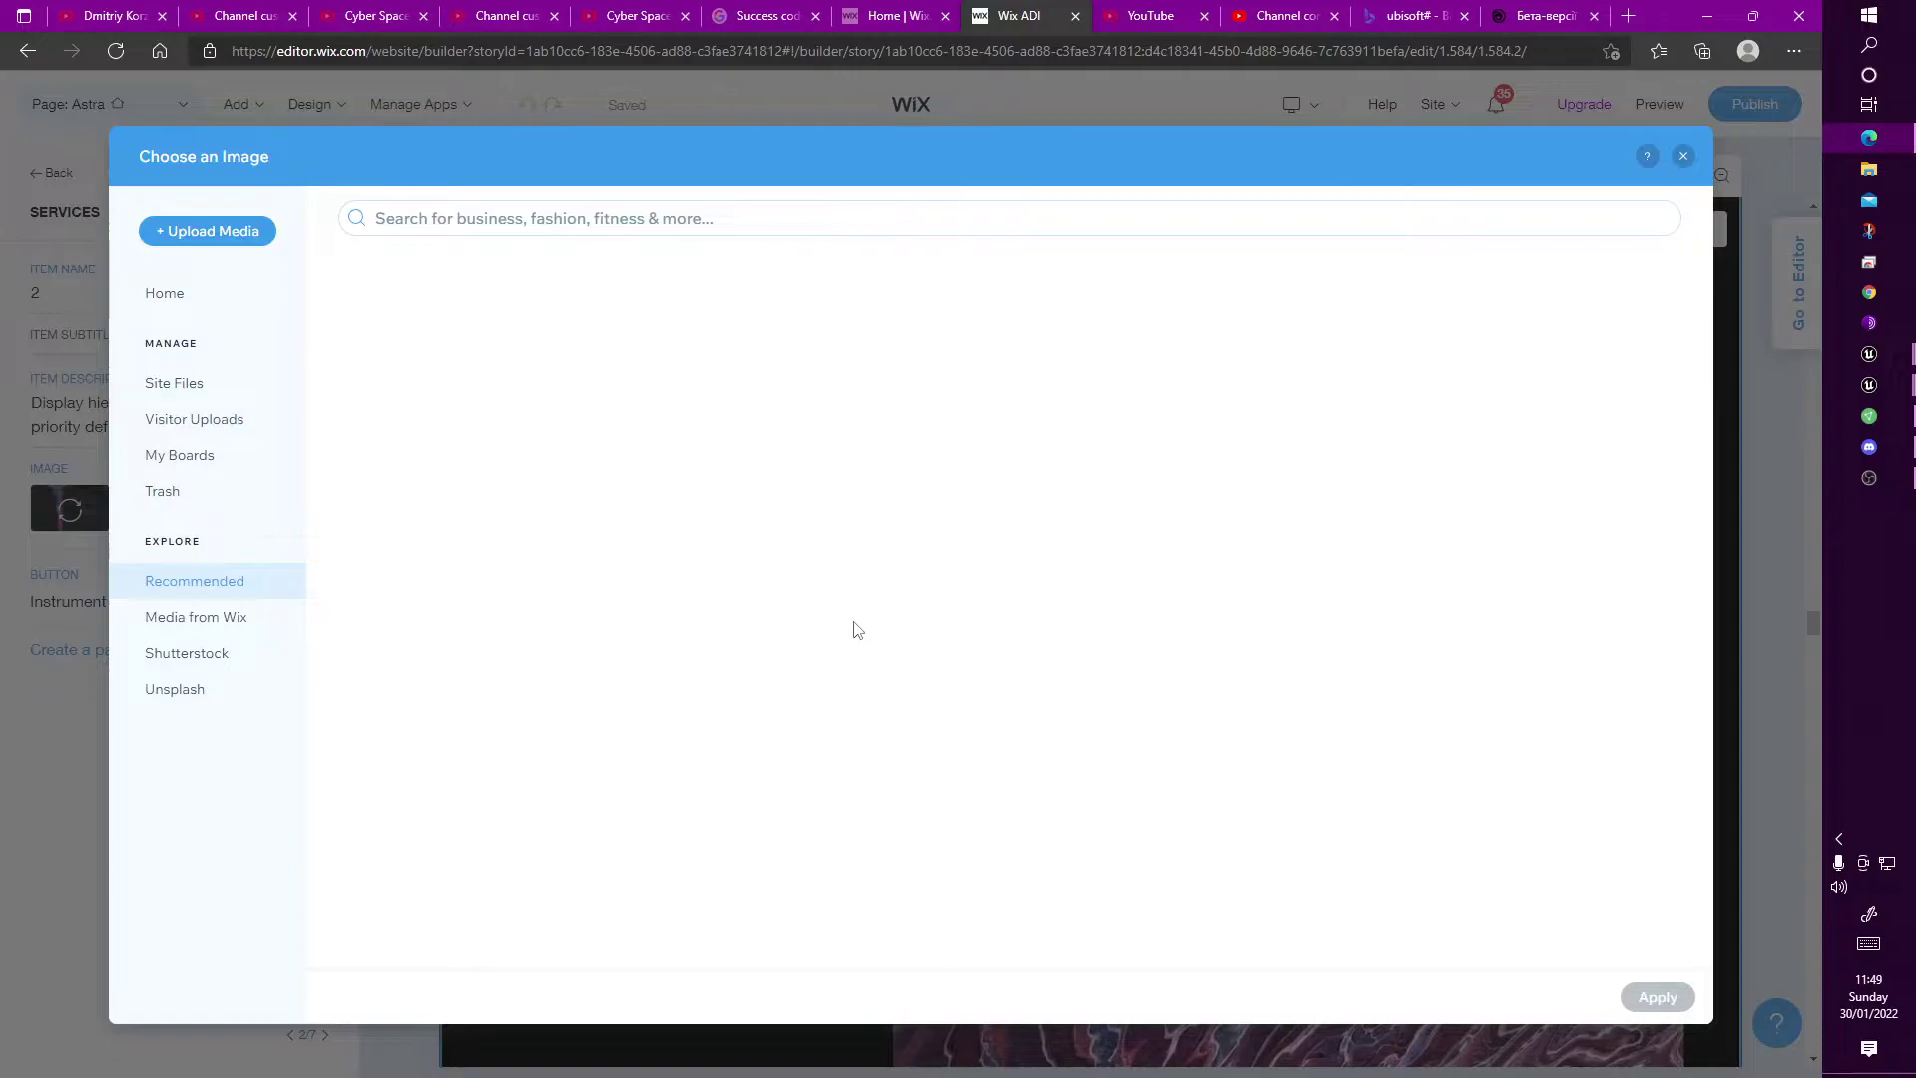
Browse Site Files, then apply the recommended image.png to the Mastery Path item
{"action": "left_click", "coordinate": [193, 382]}
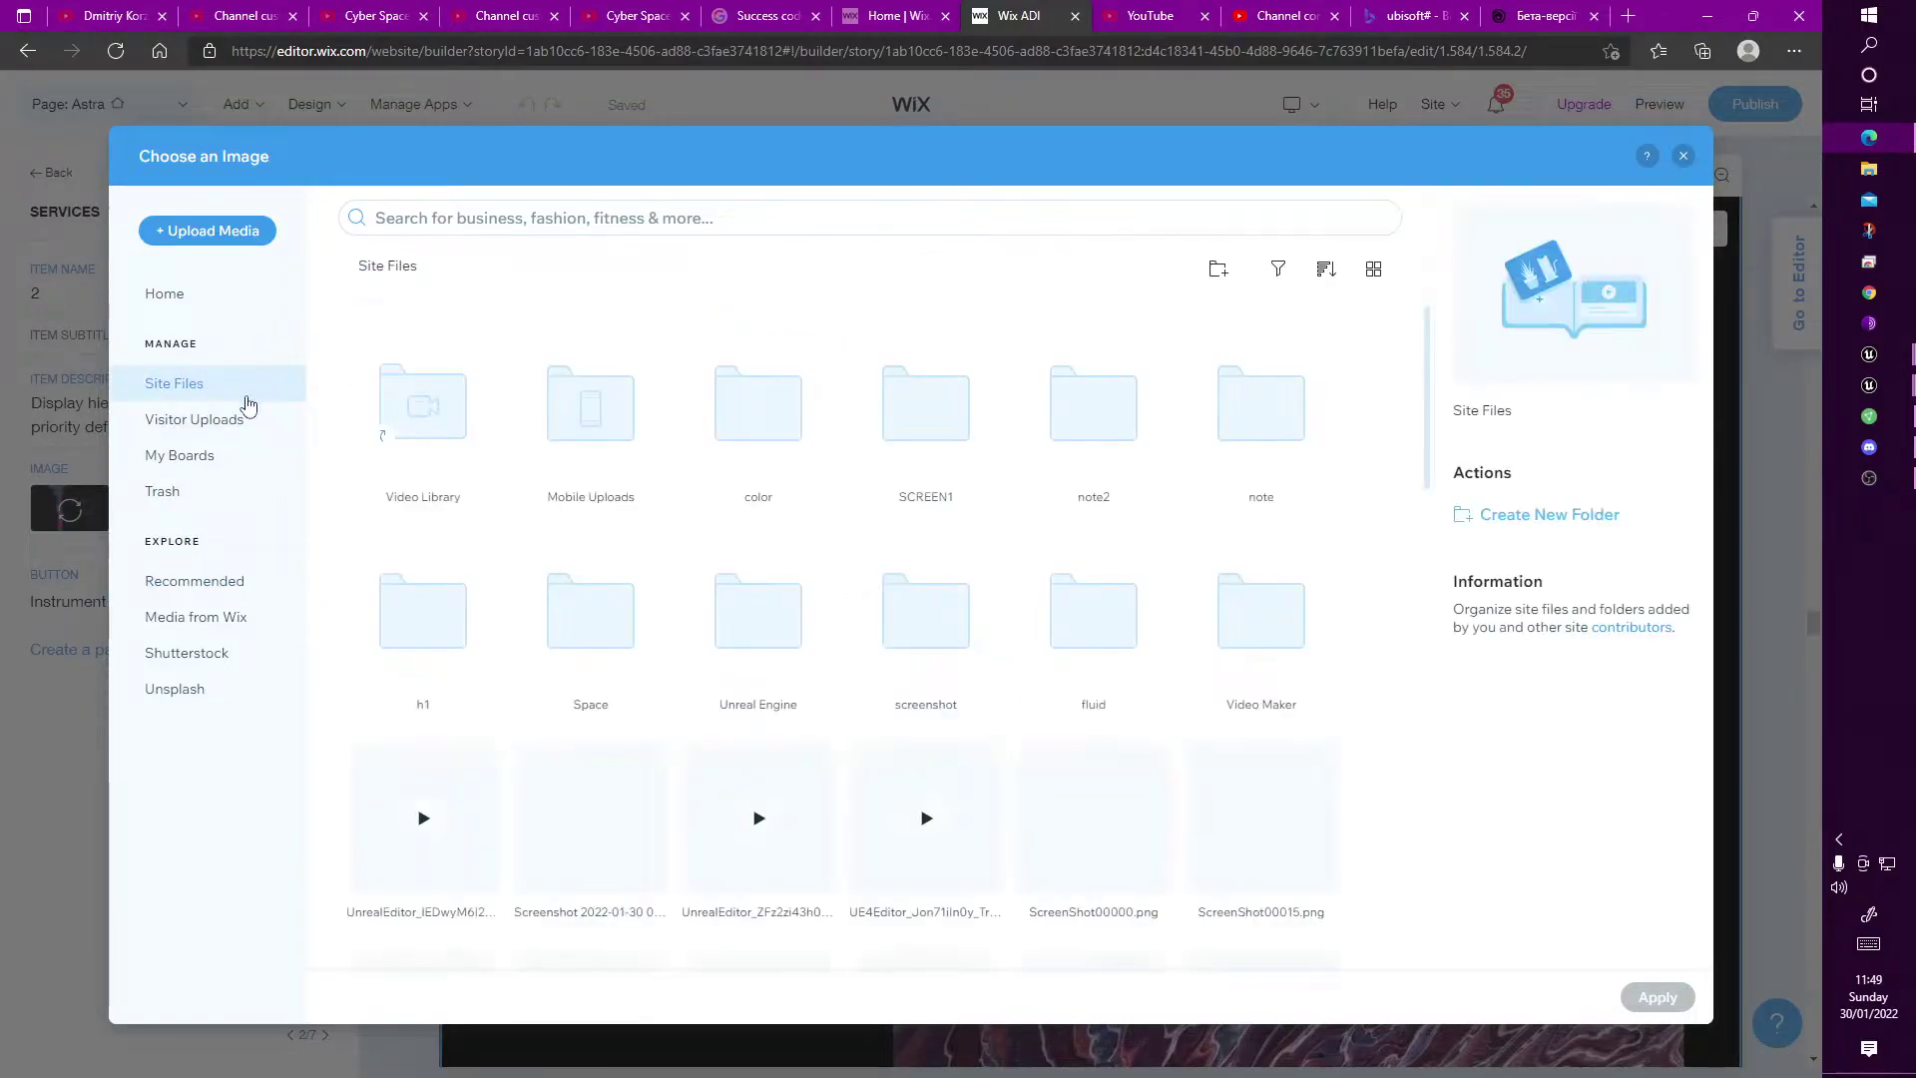
{"action": "left_click", "coordinate": [197, 300]}
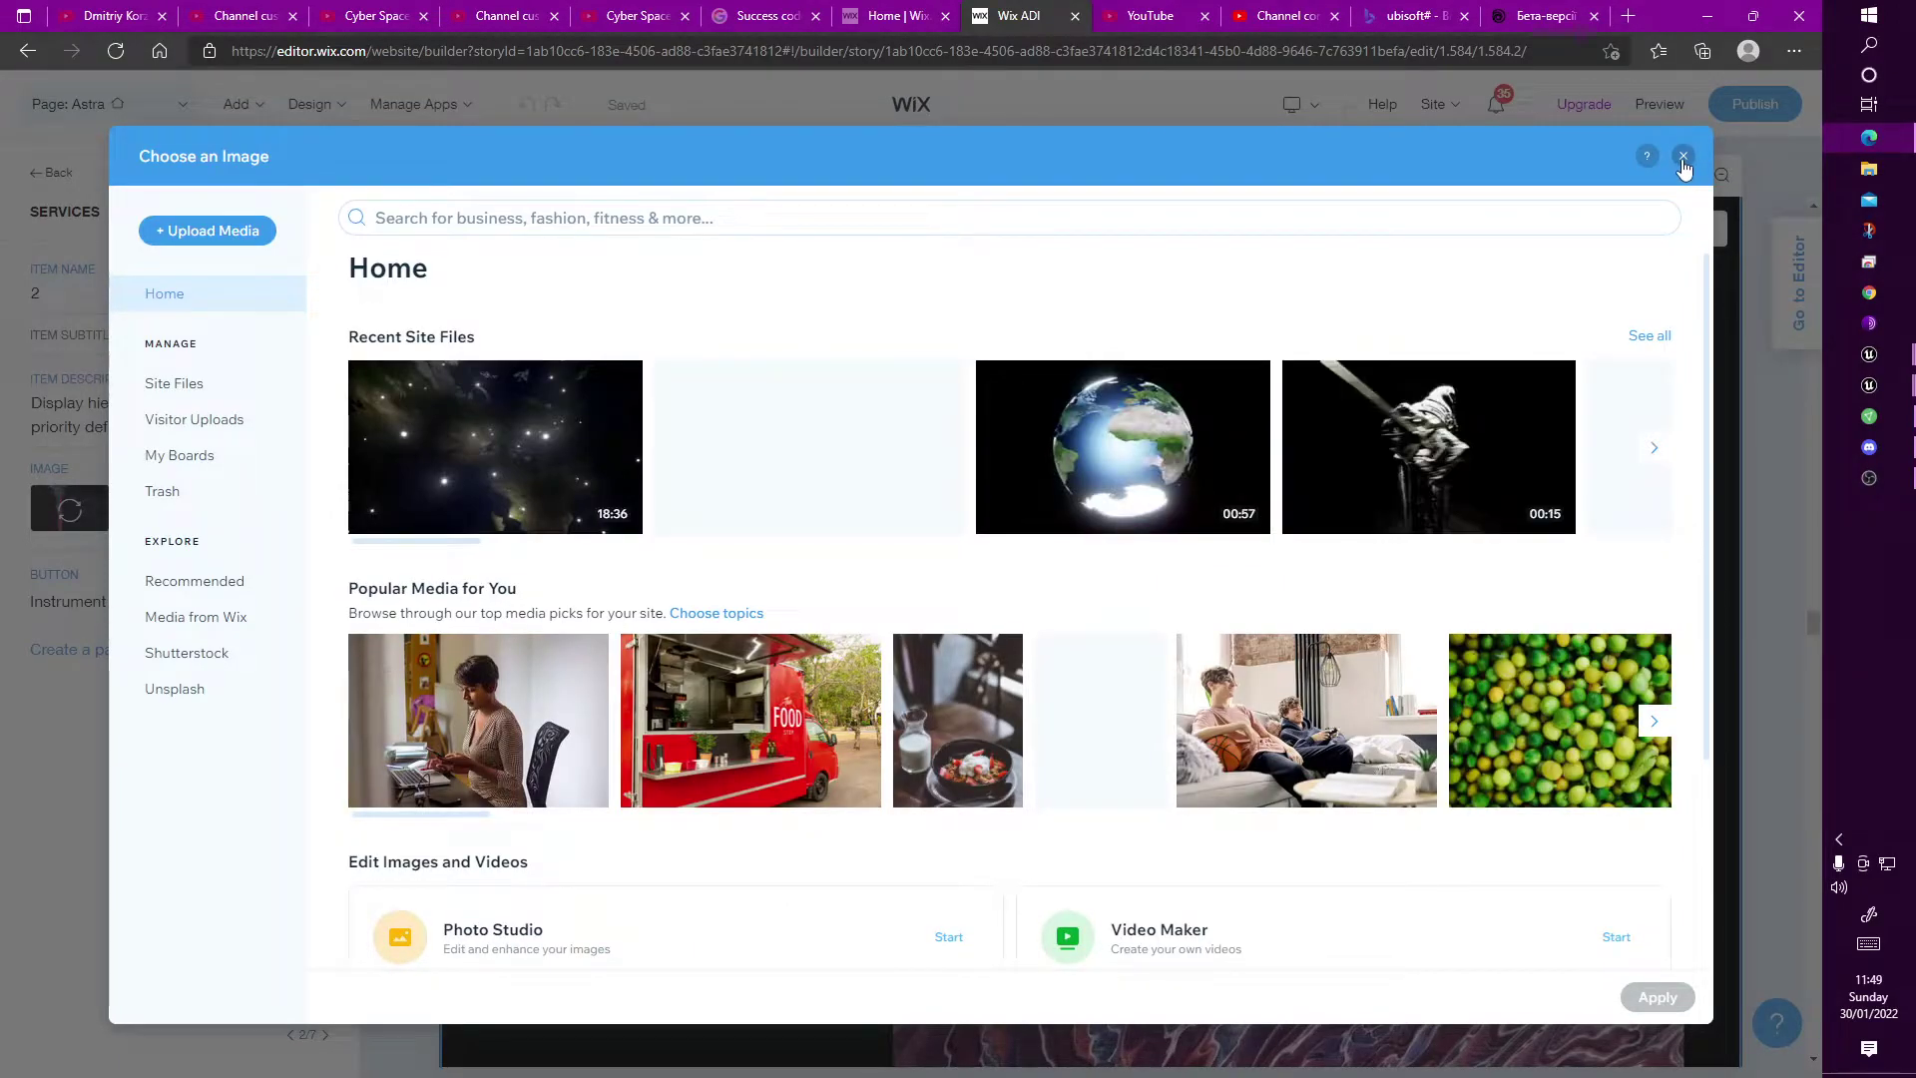
{"action": "left_click", "coordinate": [1682, 158]}
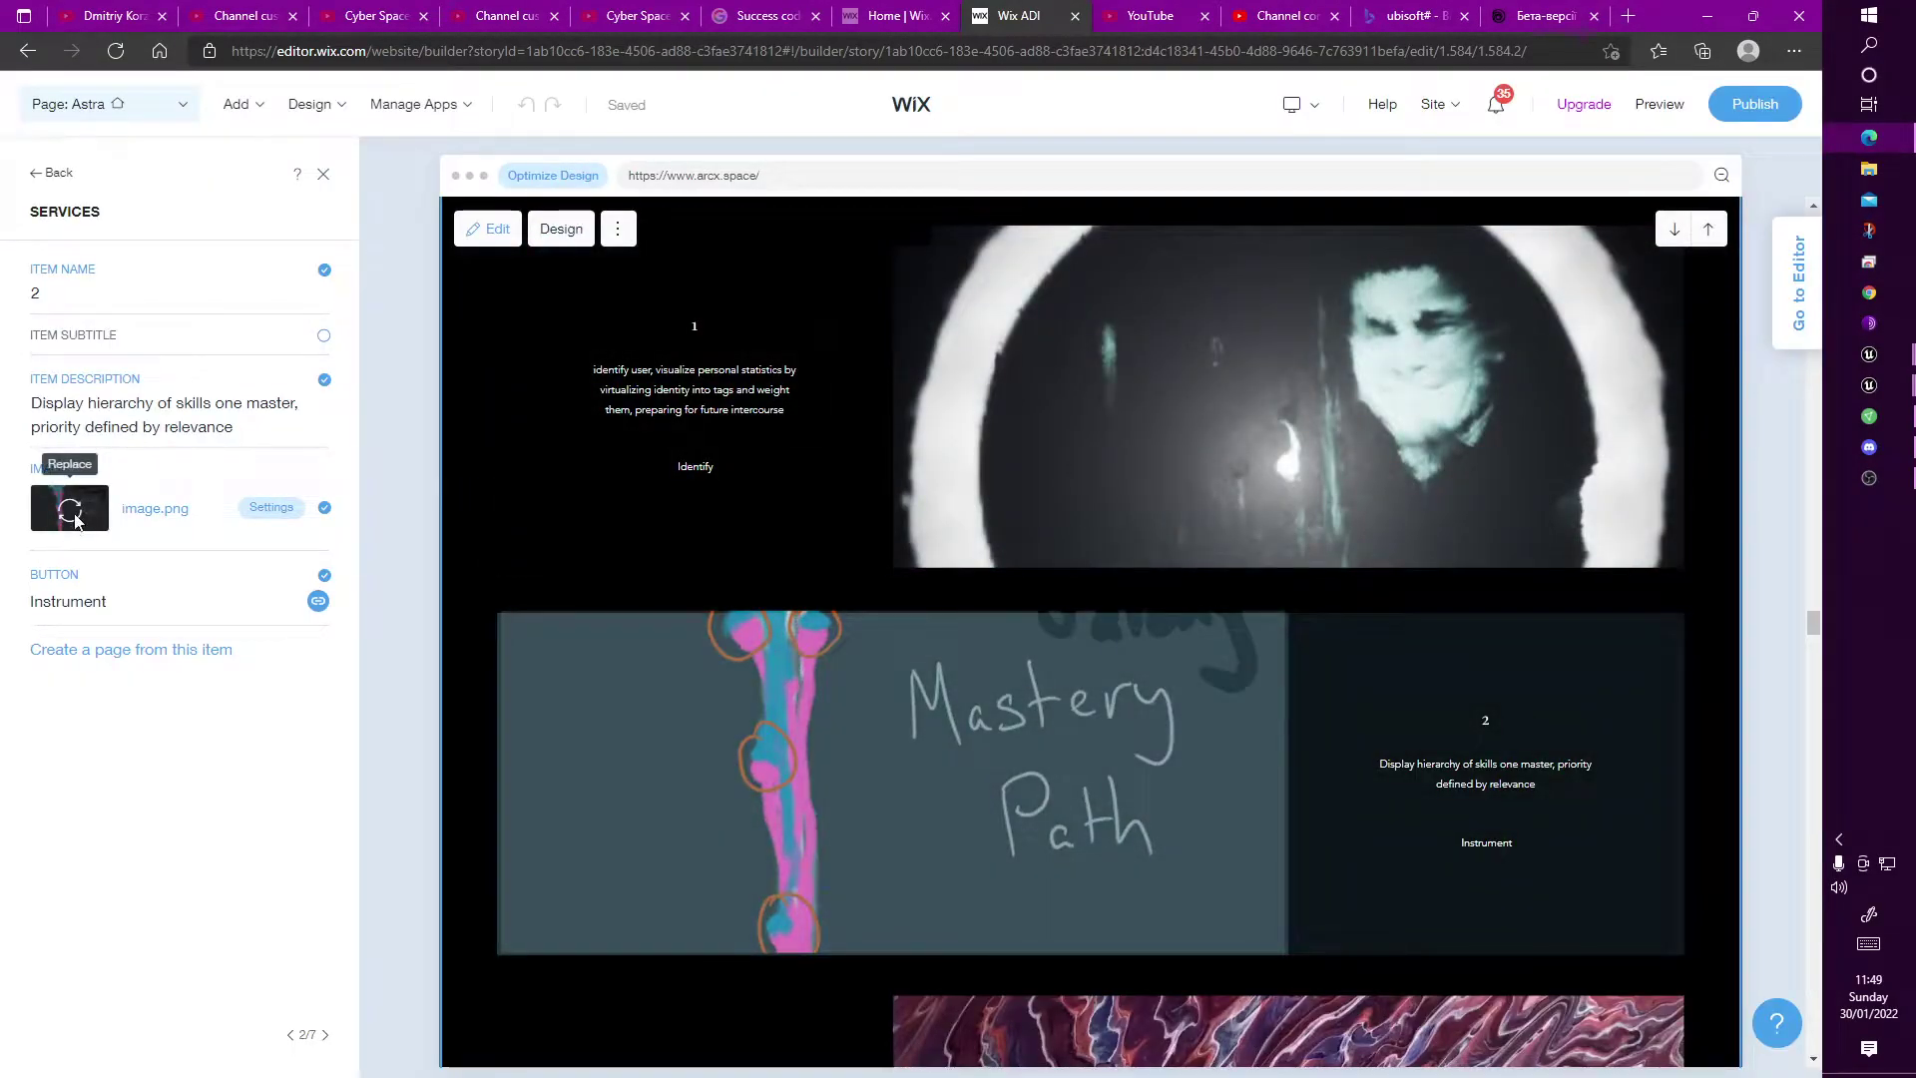
{"action": "left_click", "coordinate": [76, 518]}
{"action": "left_click", "coordinate": [444, 418]}
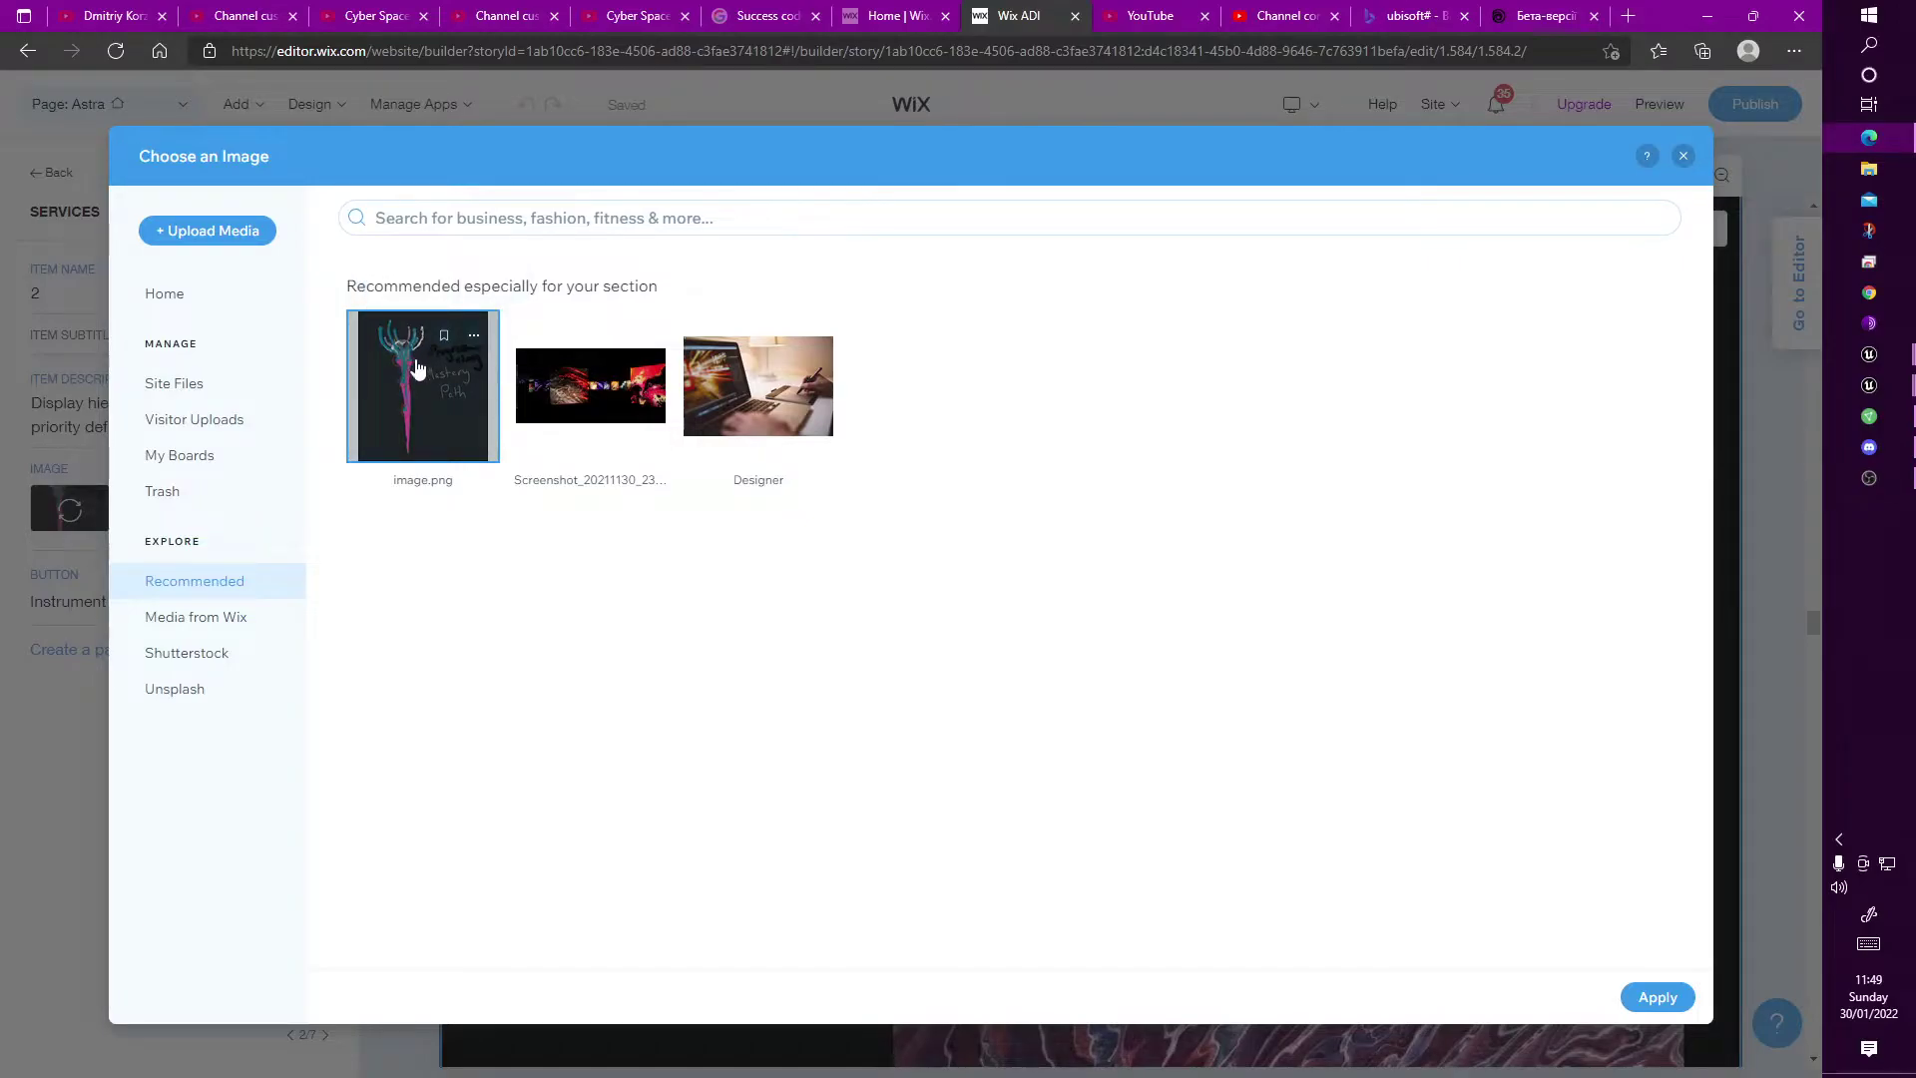
{"action": "double_click", "coordinate": [450, 437]}
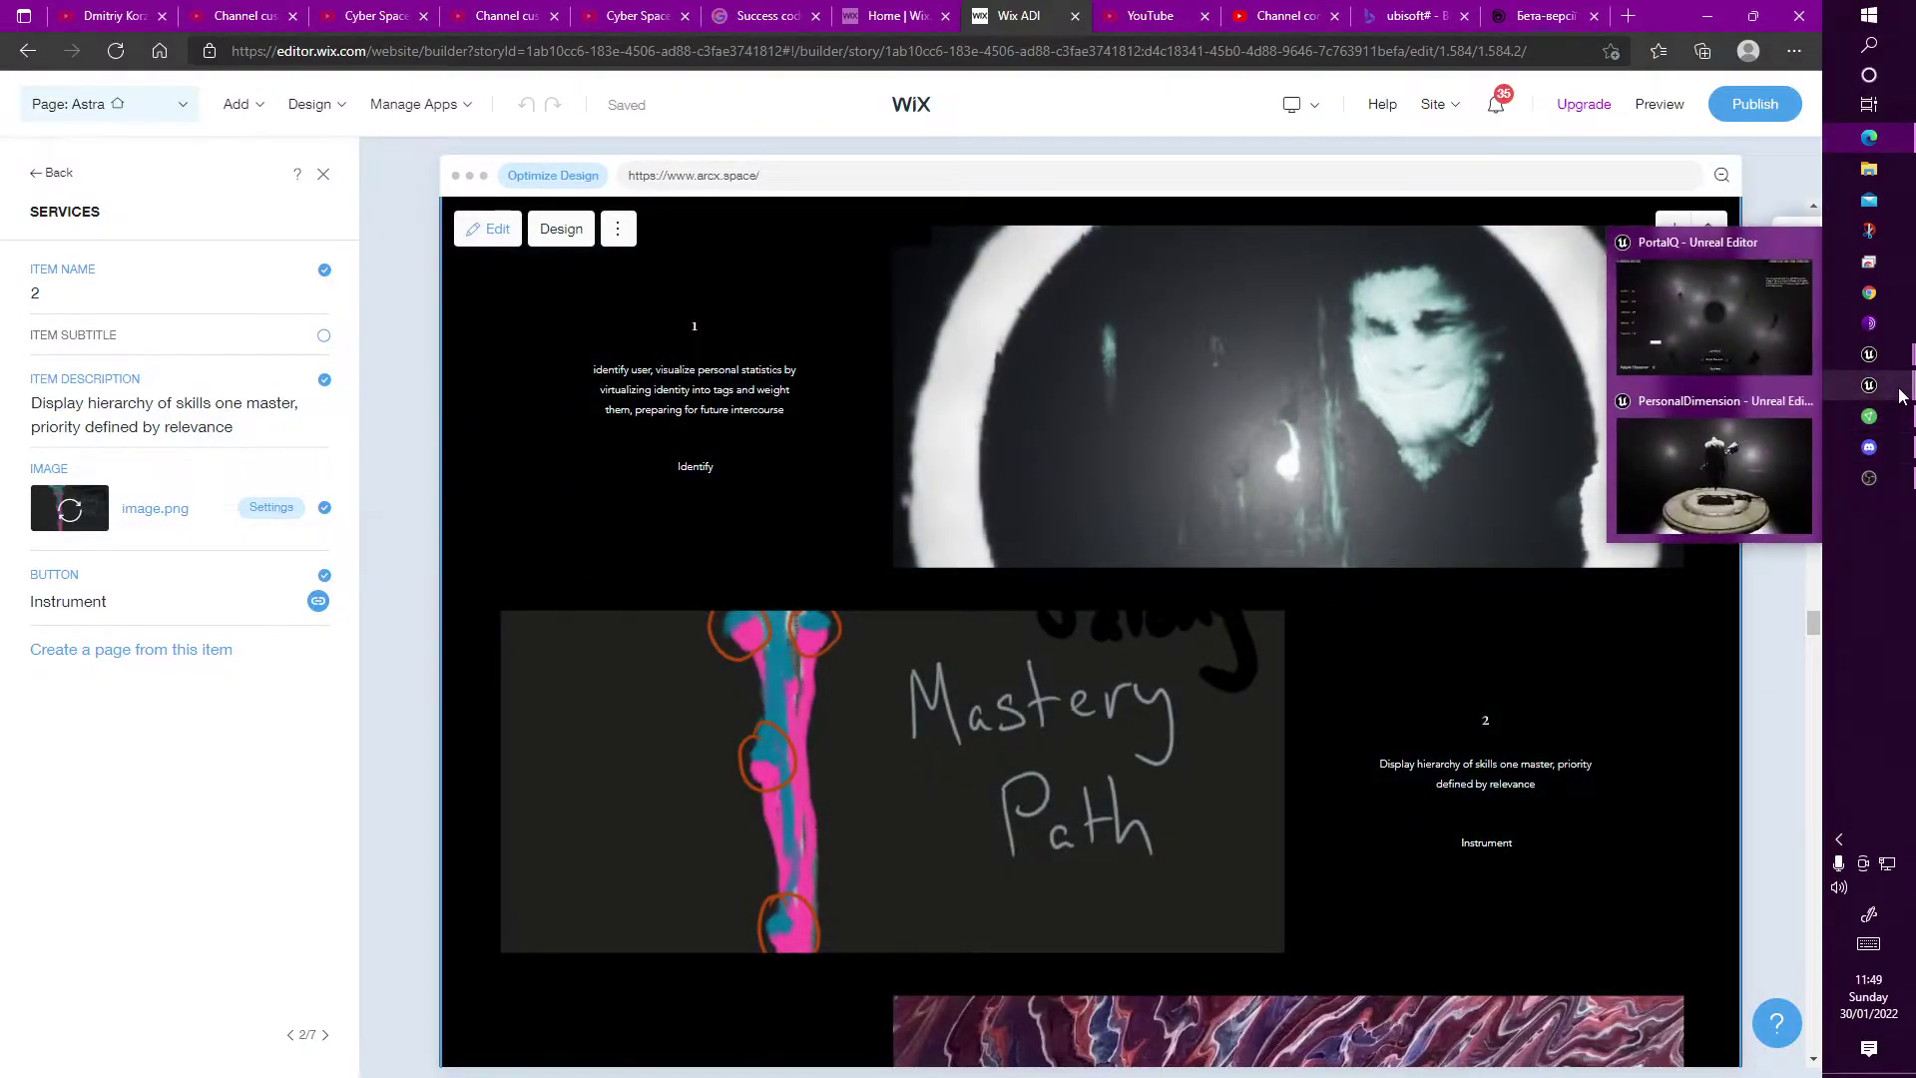
{"action": "mouse_move", "coordinate": [1868, 355]}
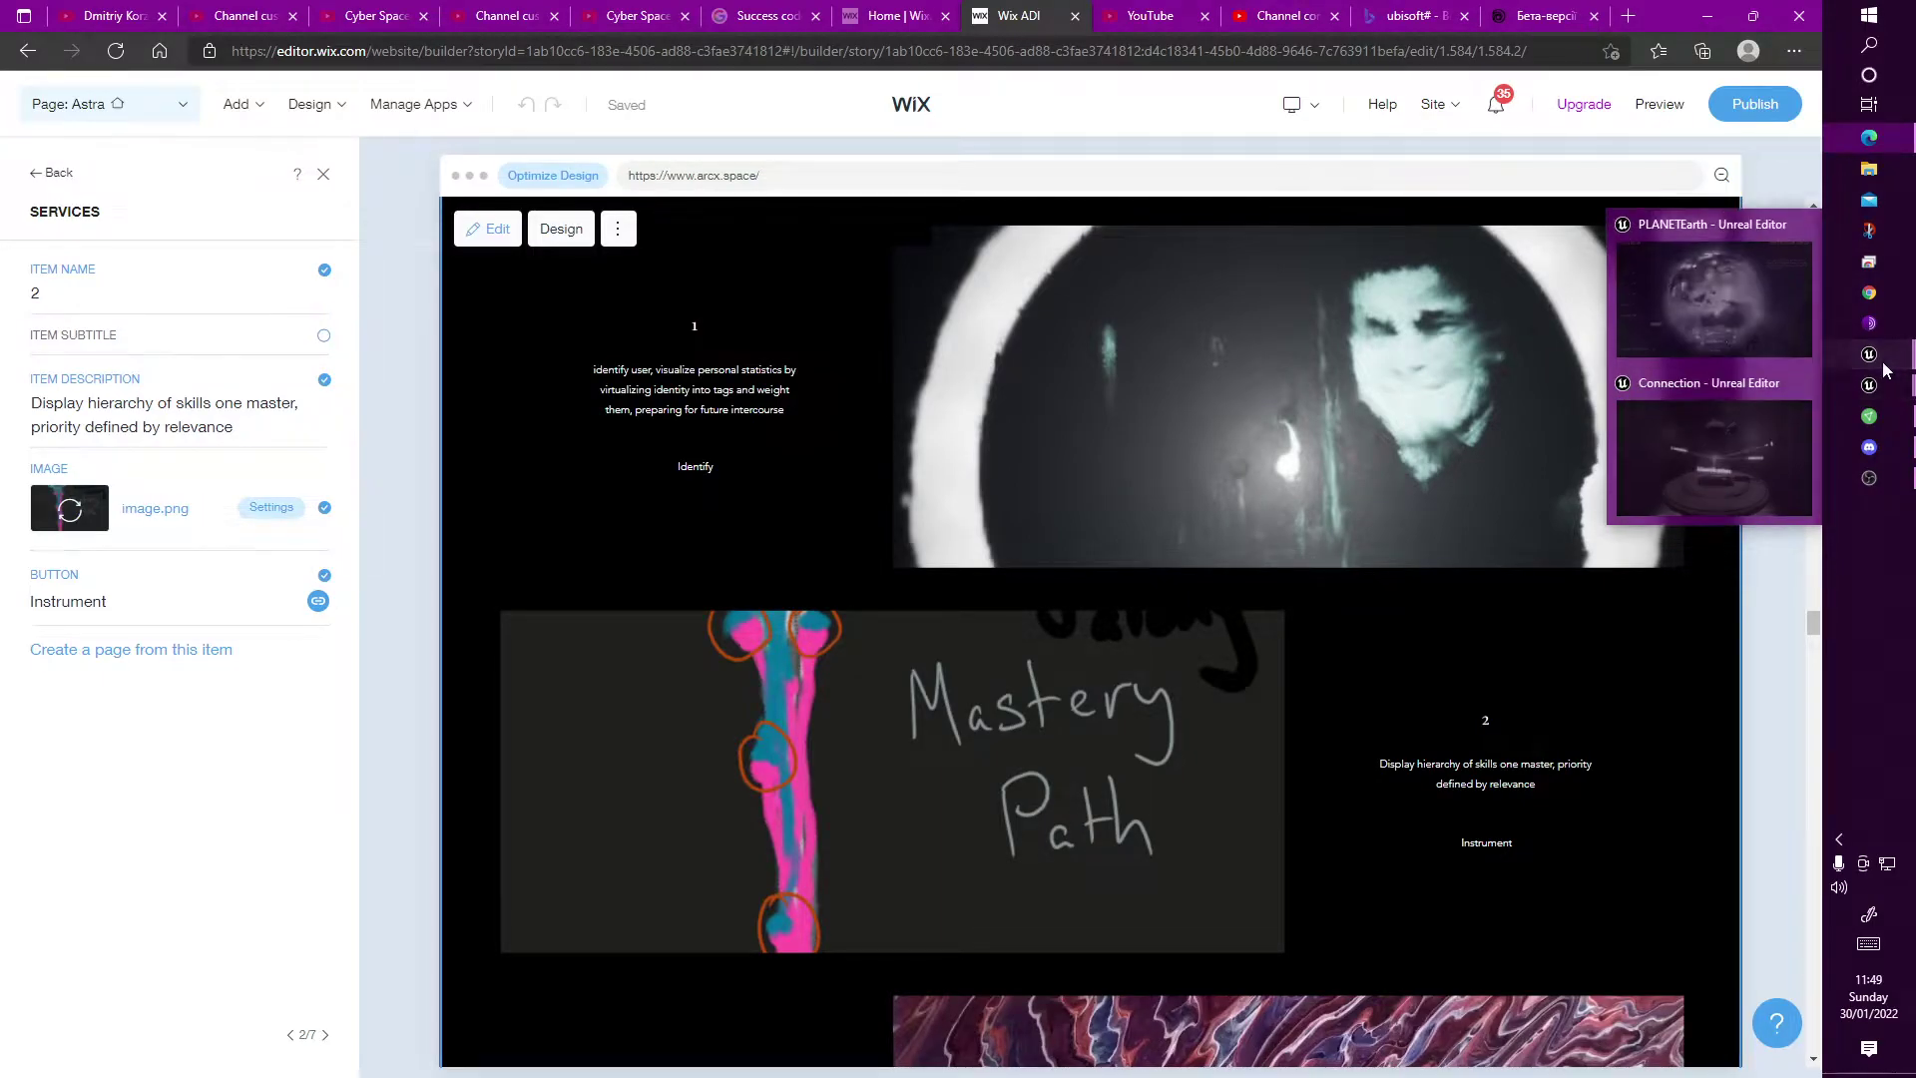
Rotate the PLANETEarth globe toward Africa and North America, then return to the cloaked-figure scene
{"action": "left_click", "coordinate": [1747, 297]}
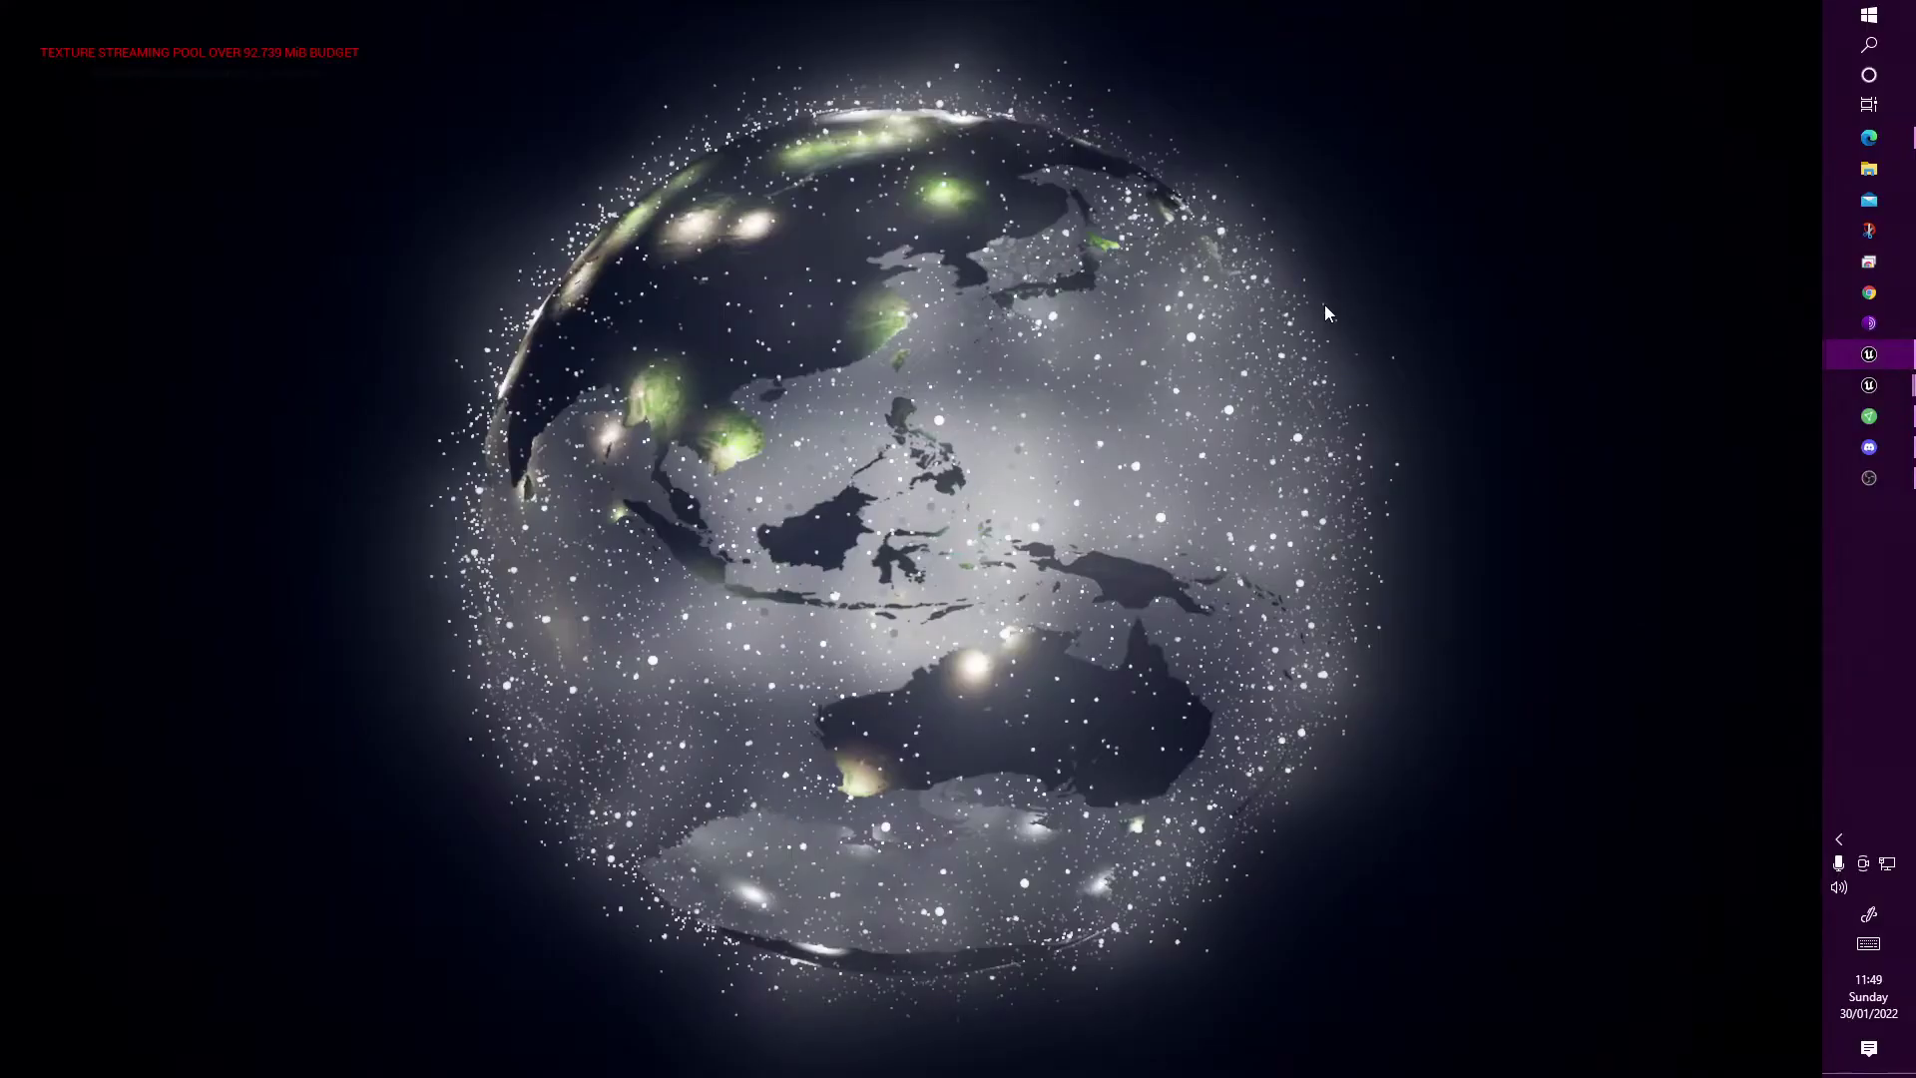
{"action": "left_click_drag", "start_coordinate": [1326, 312], "coordinate": [1732, 359]}
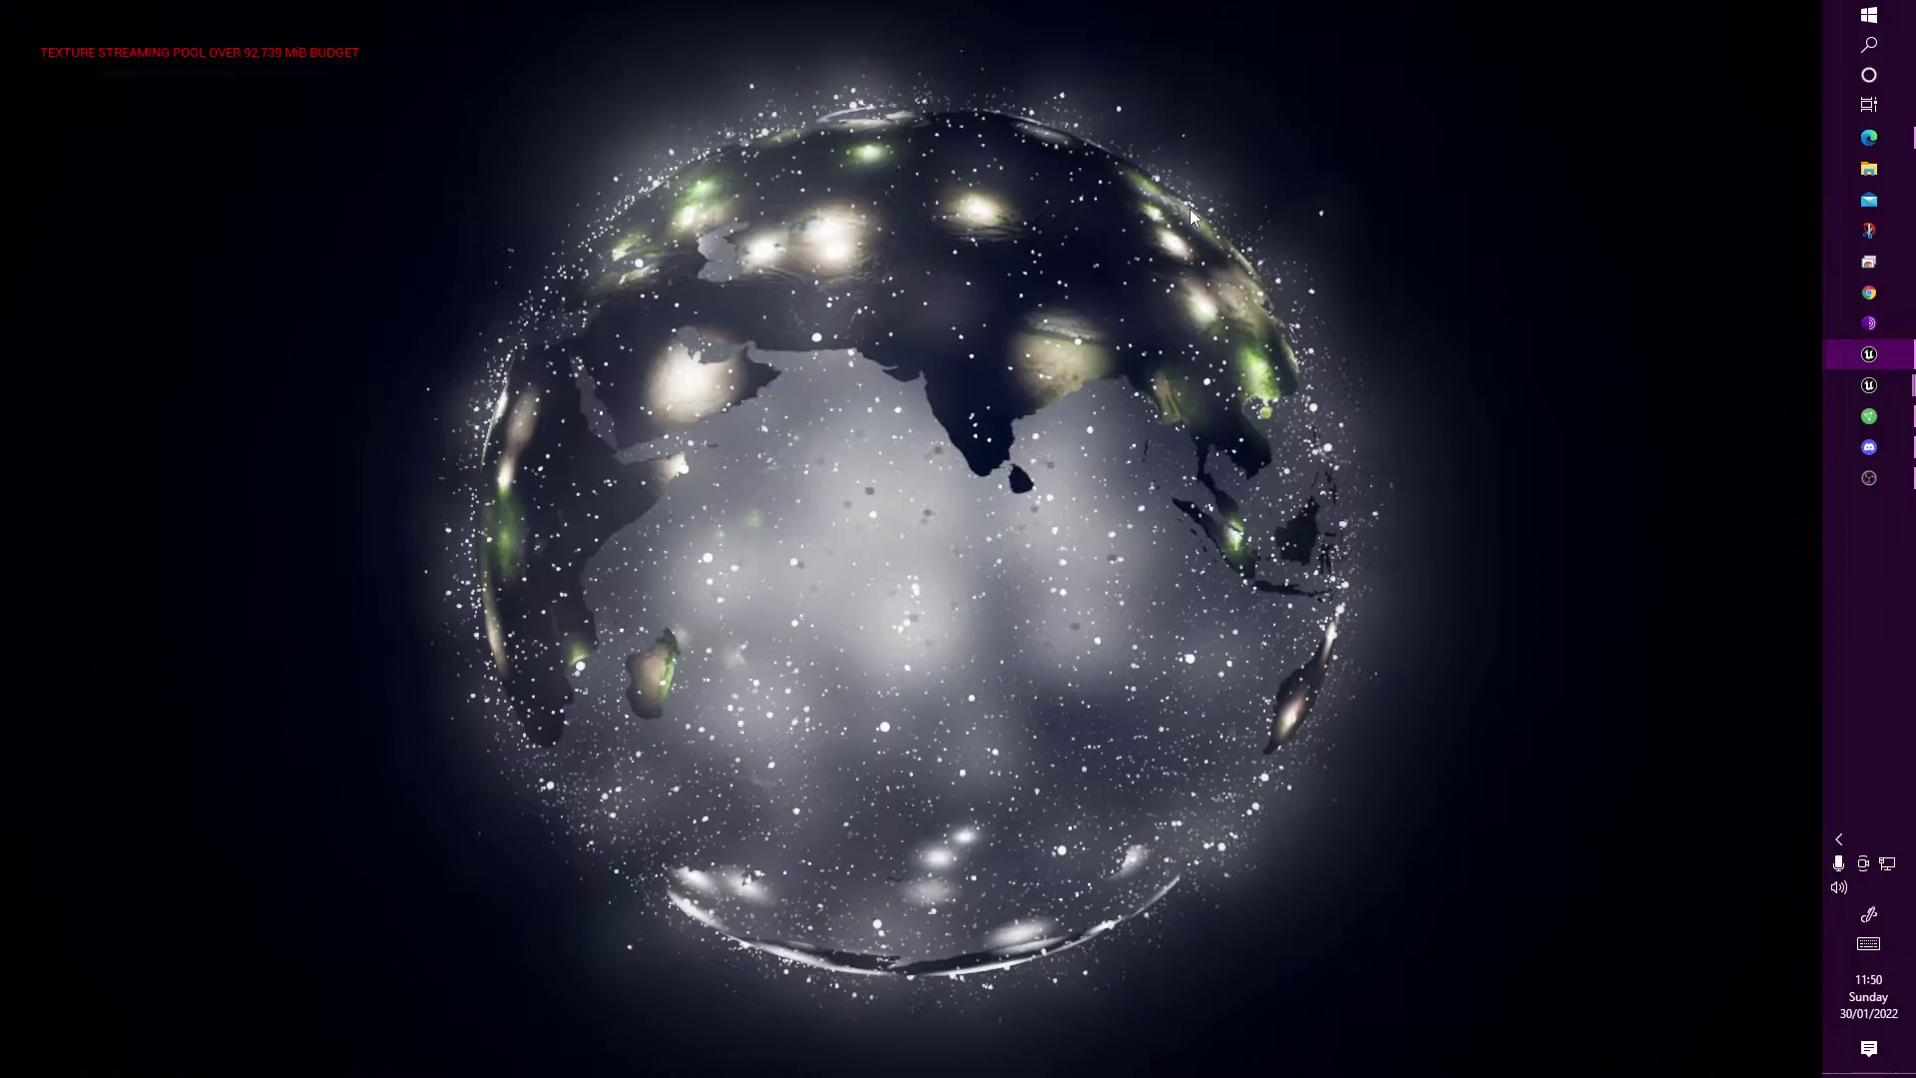
{"action": "left_click_drag", "start_coordinate": [801, 208], "coordinate": [1190, 208]}
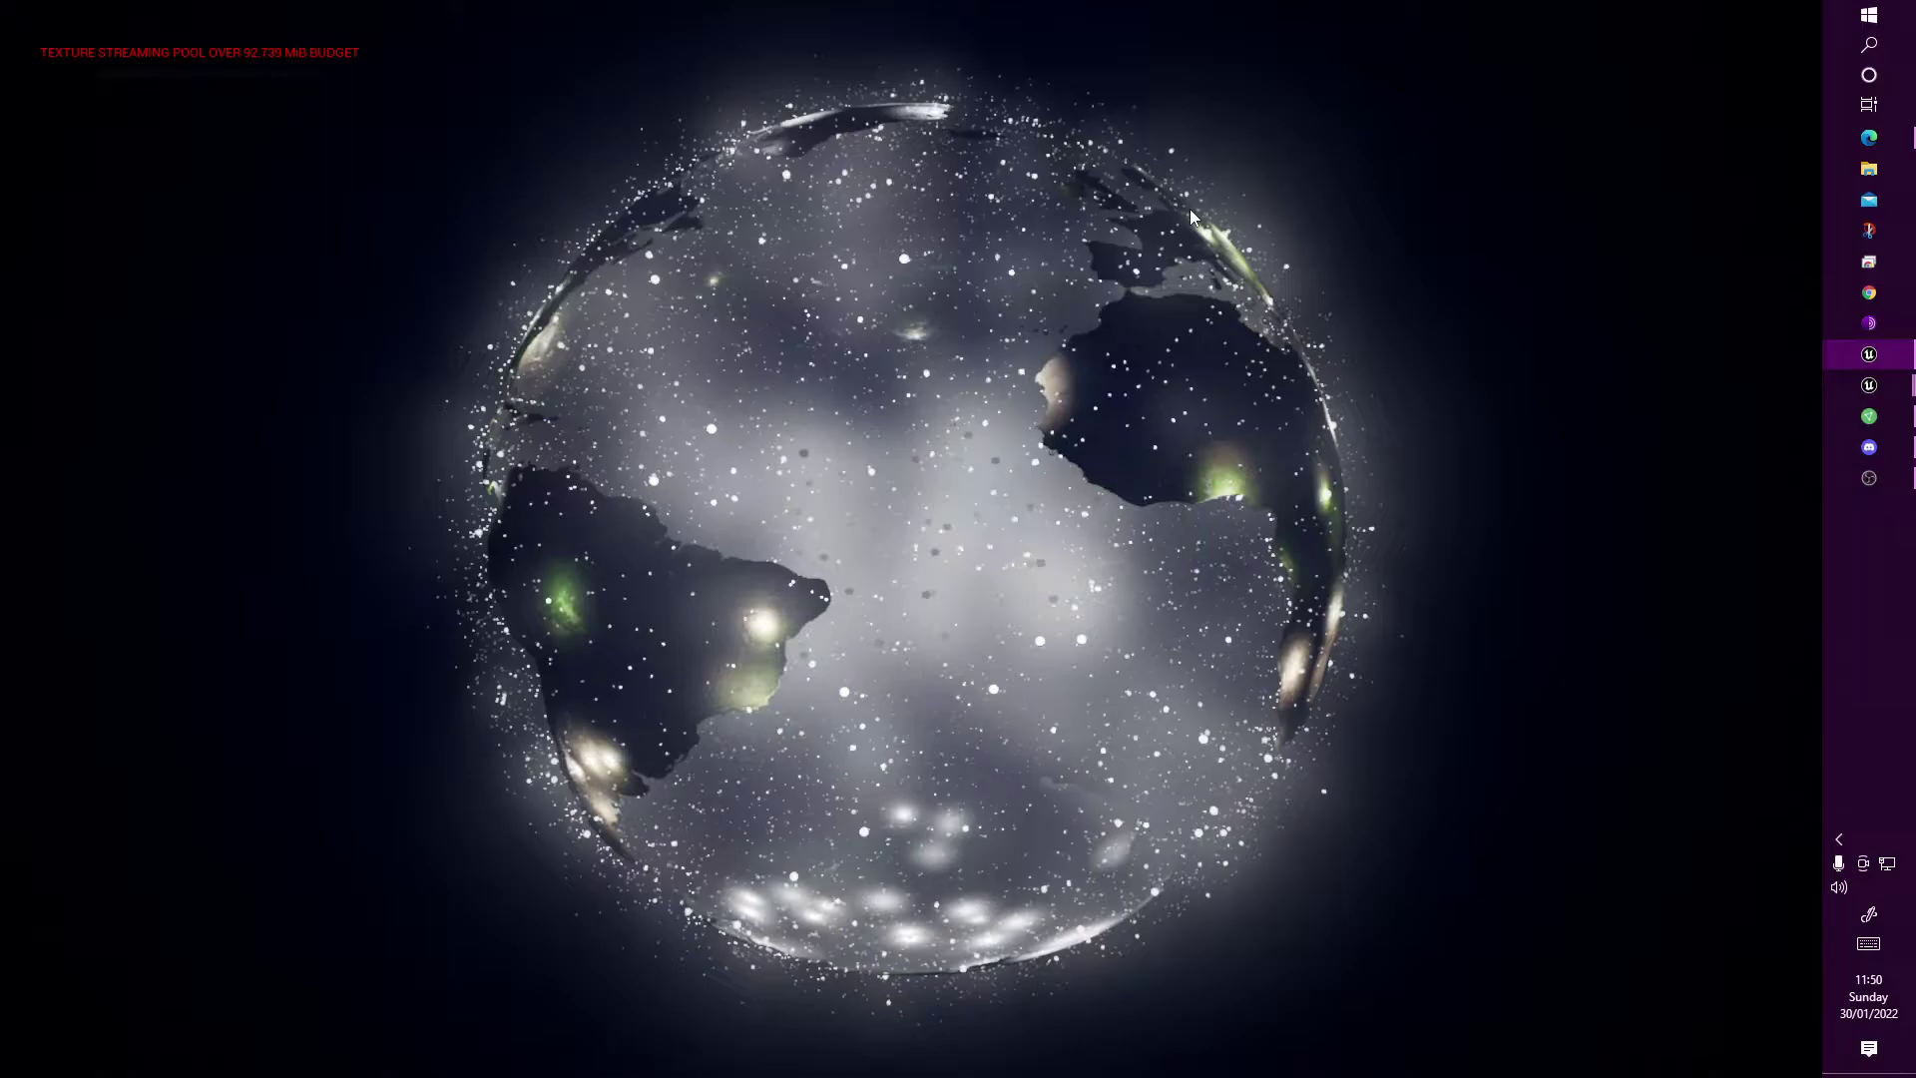
{"action": "left_click_drag", "start_coordinate": [1189, 207], "coordinate": [1166, 588]}
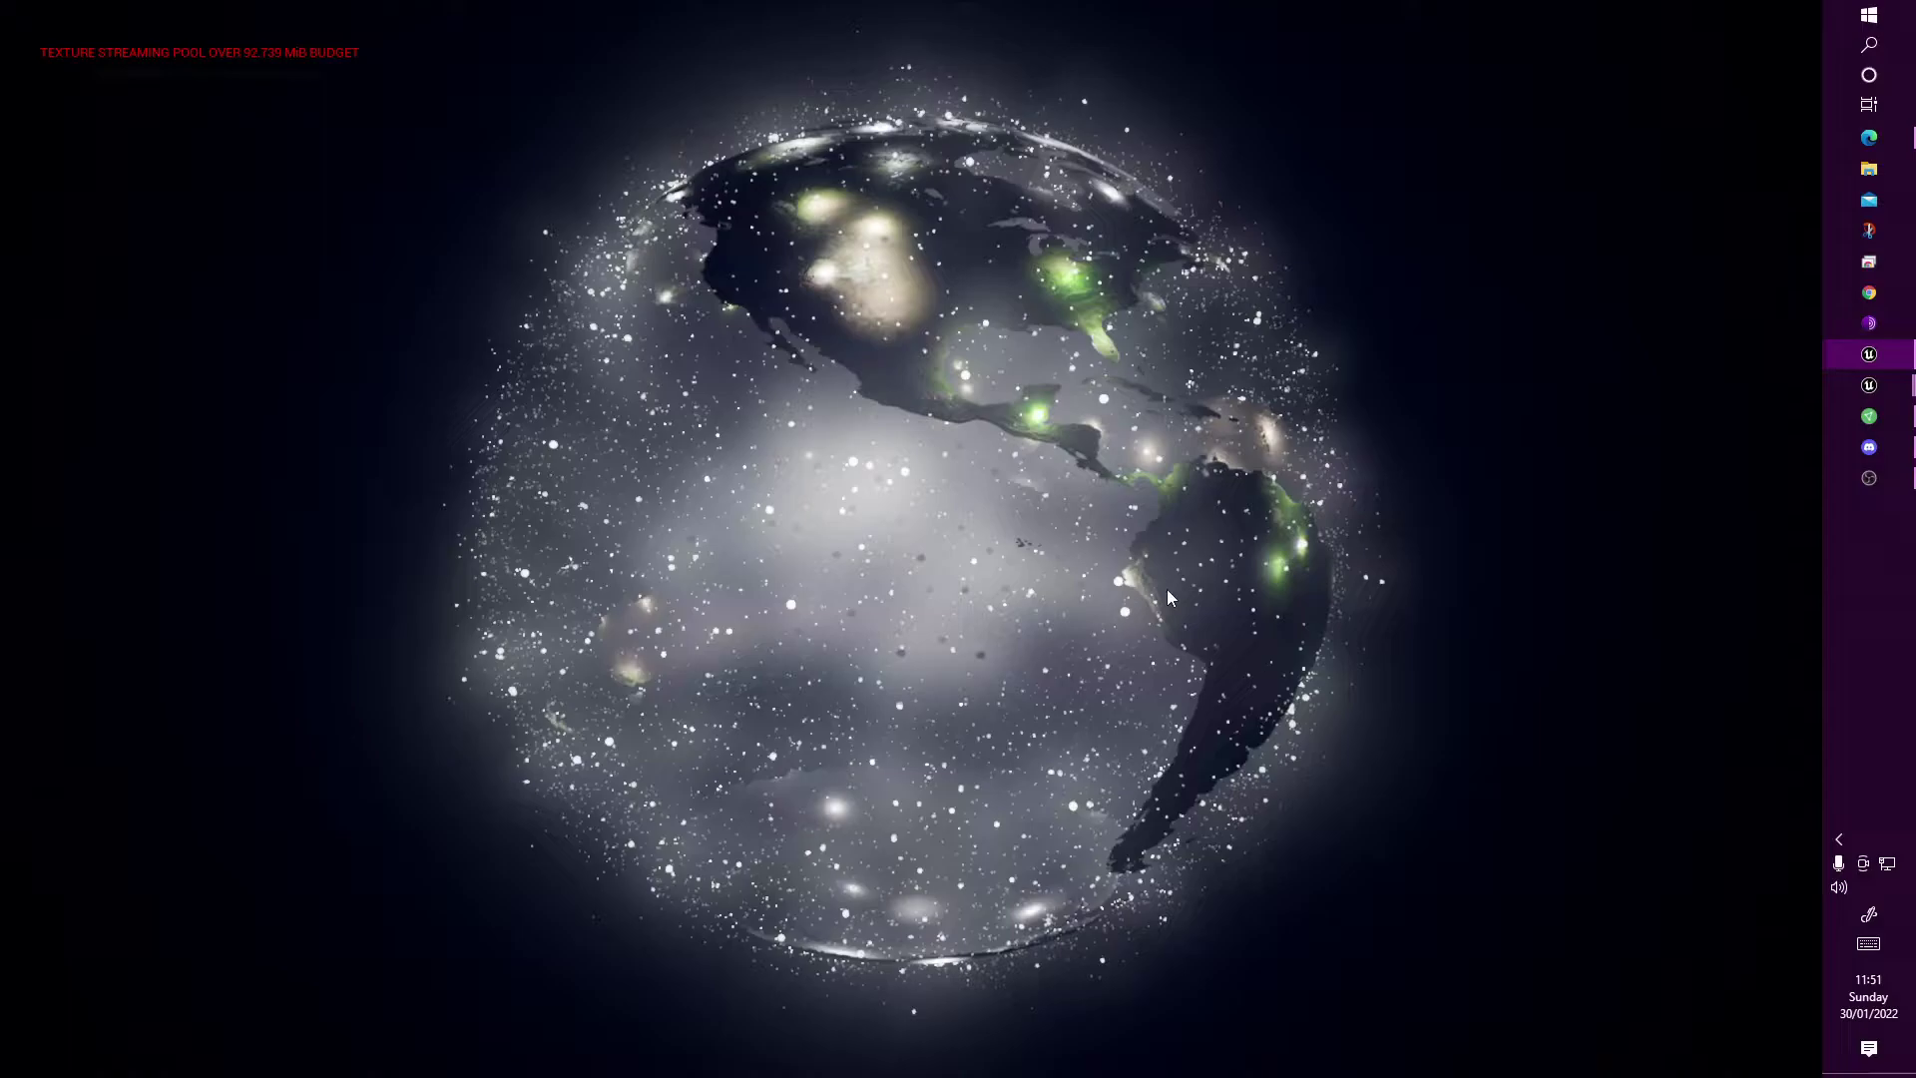
{"action": "key", "text": "alt+Tab"}
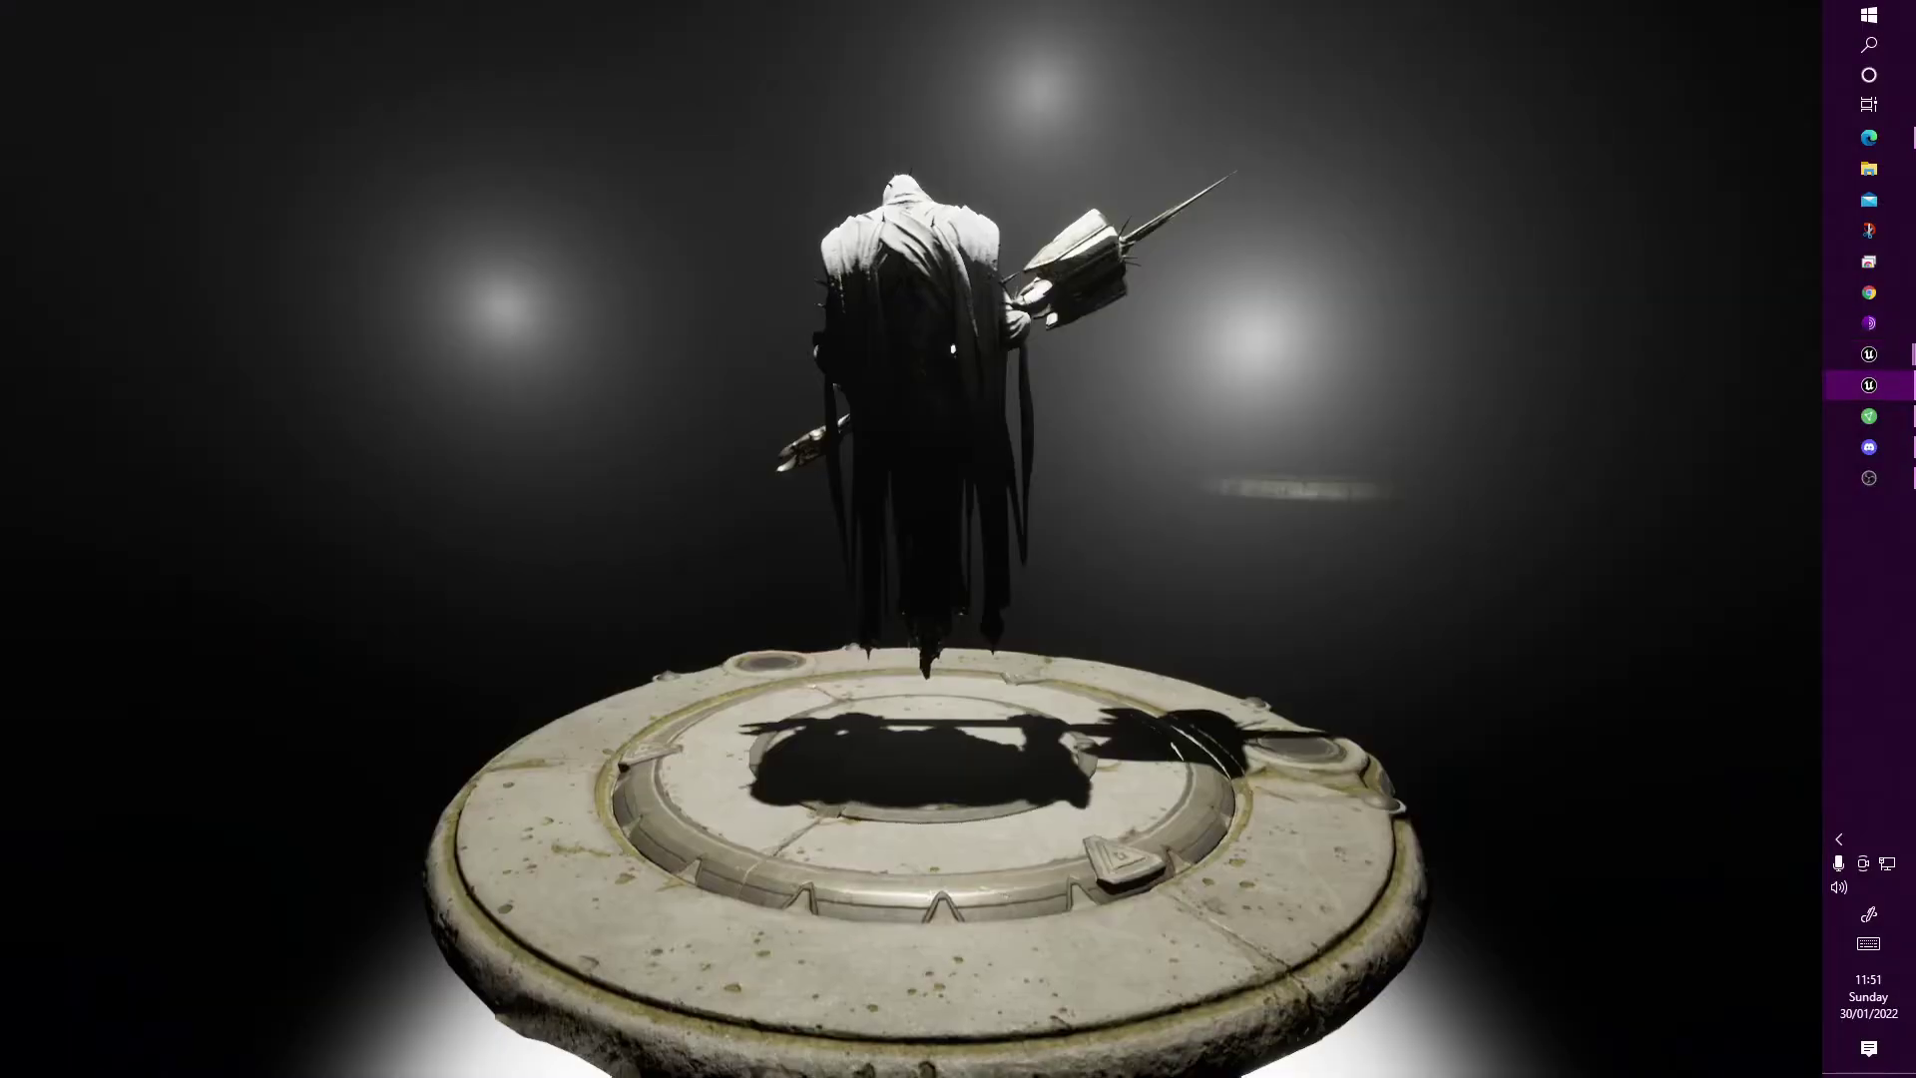
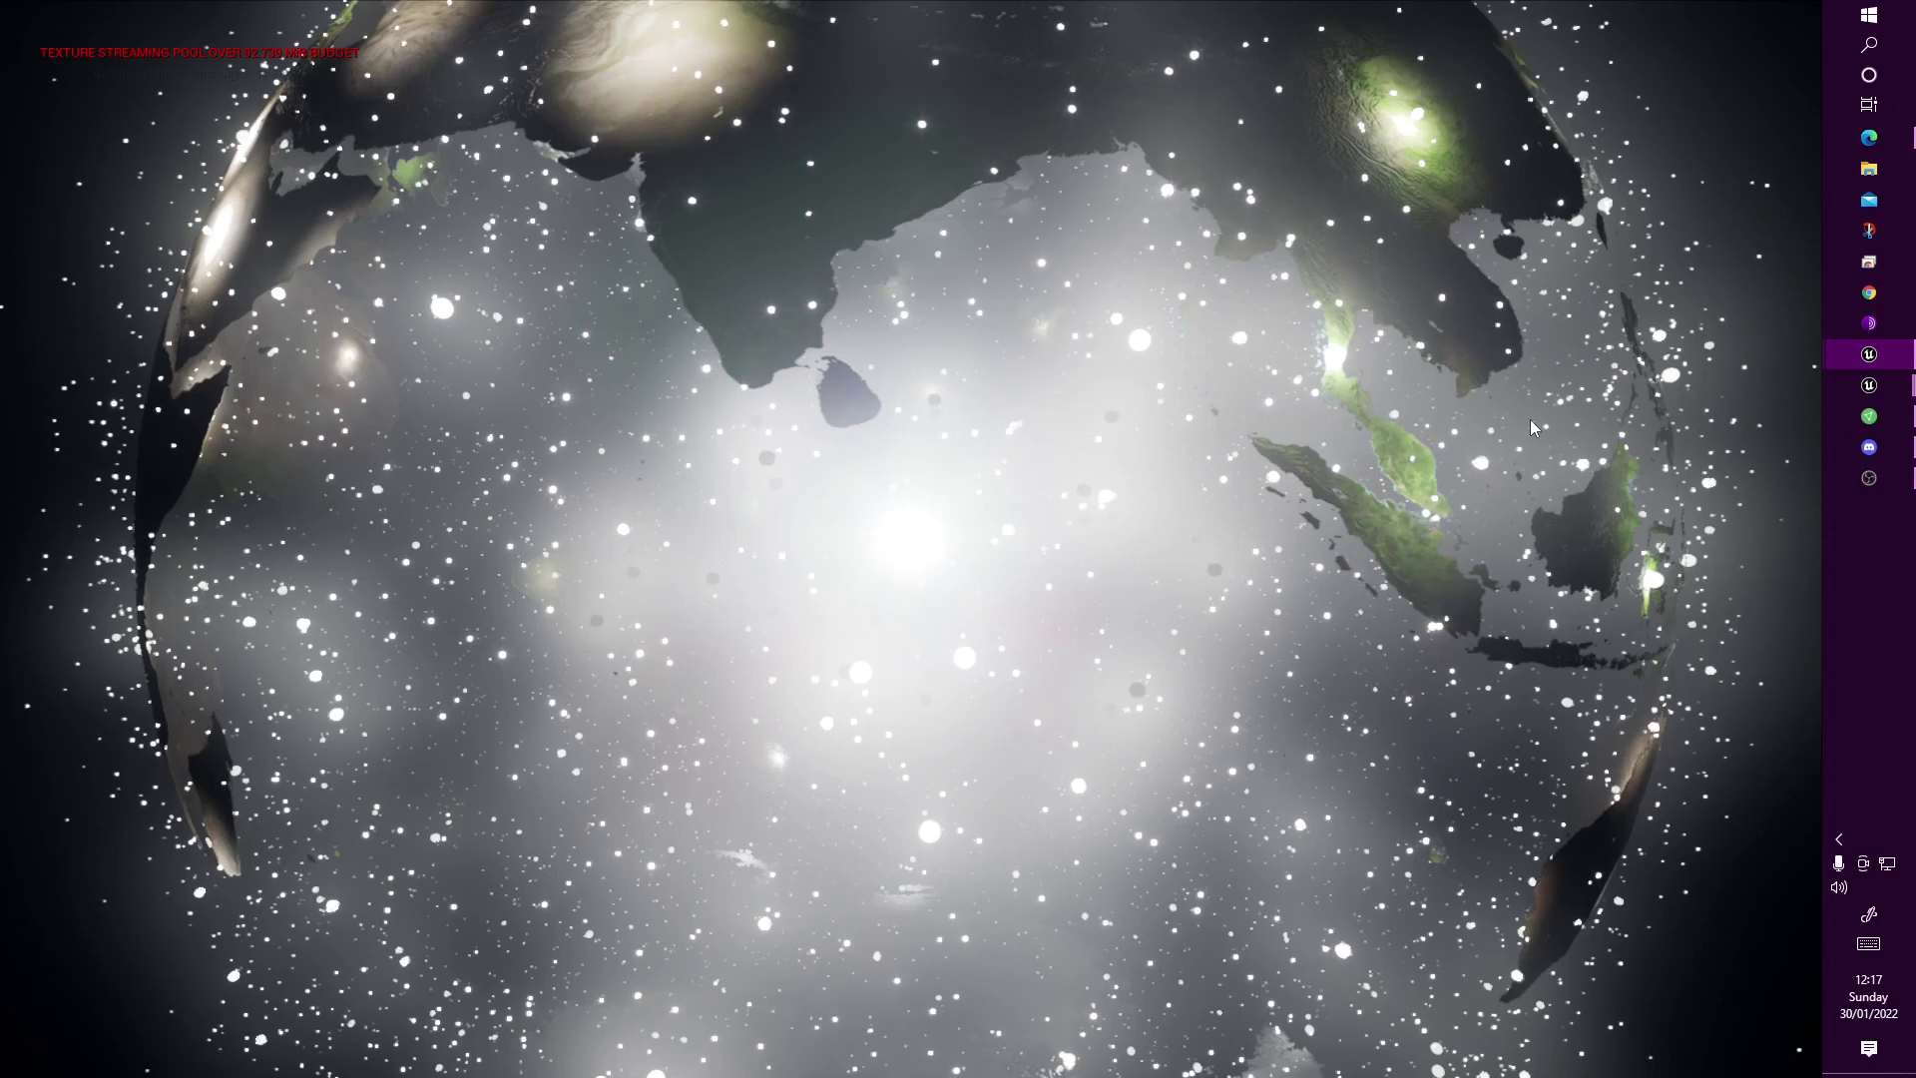
Bring up the Windows task switcher from the full-screen PLANETEarth globe scene with Alt+Tab
{"action": "key", "text": "alt+Tab"}
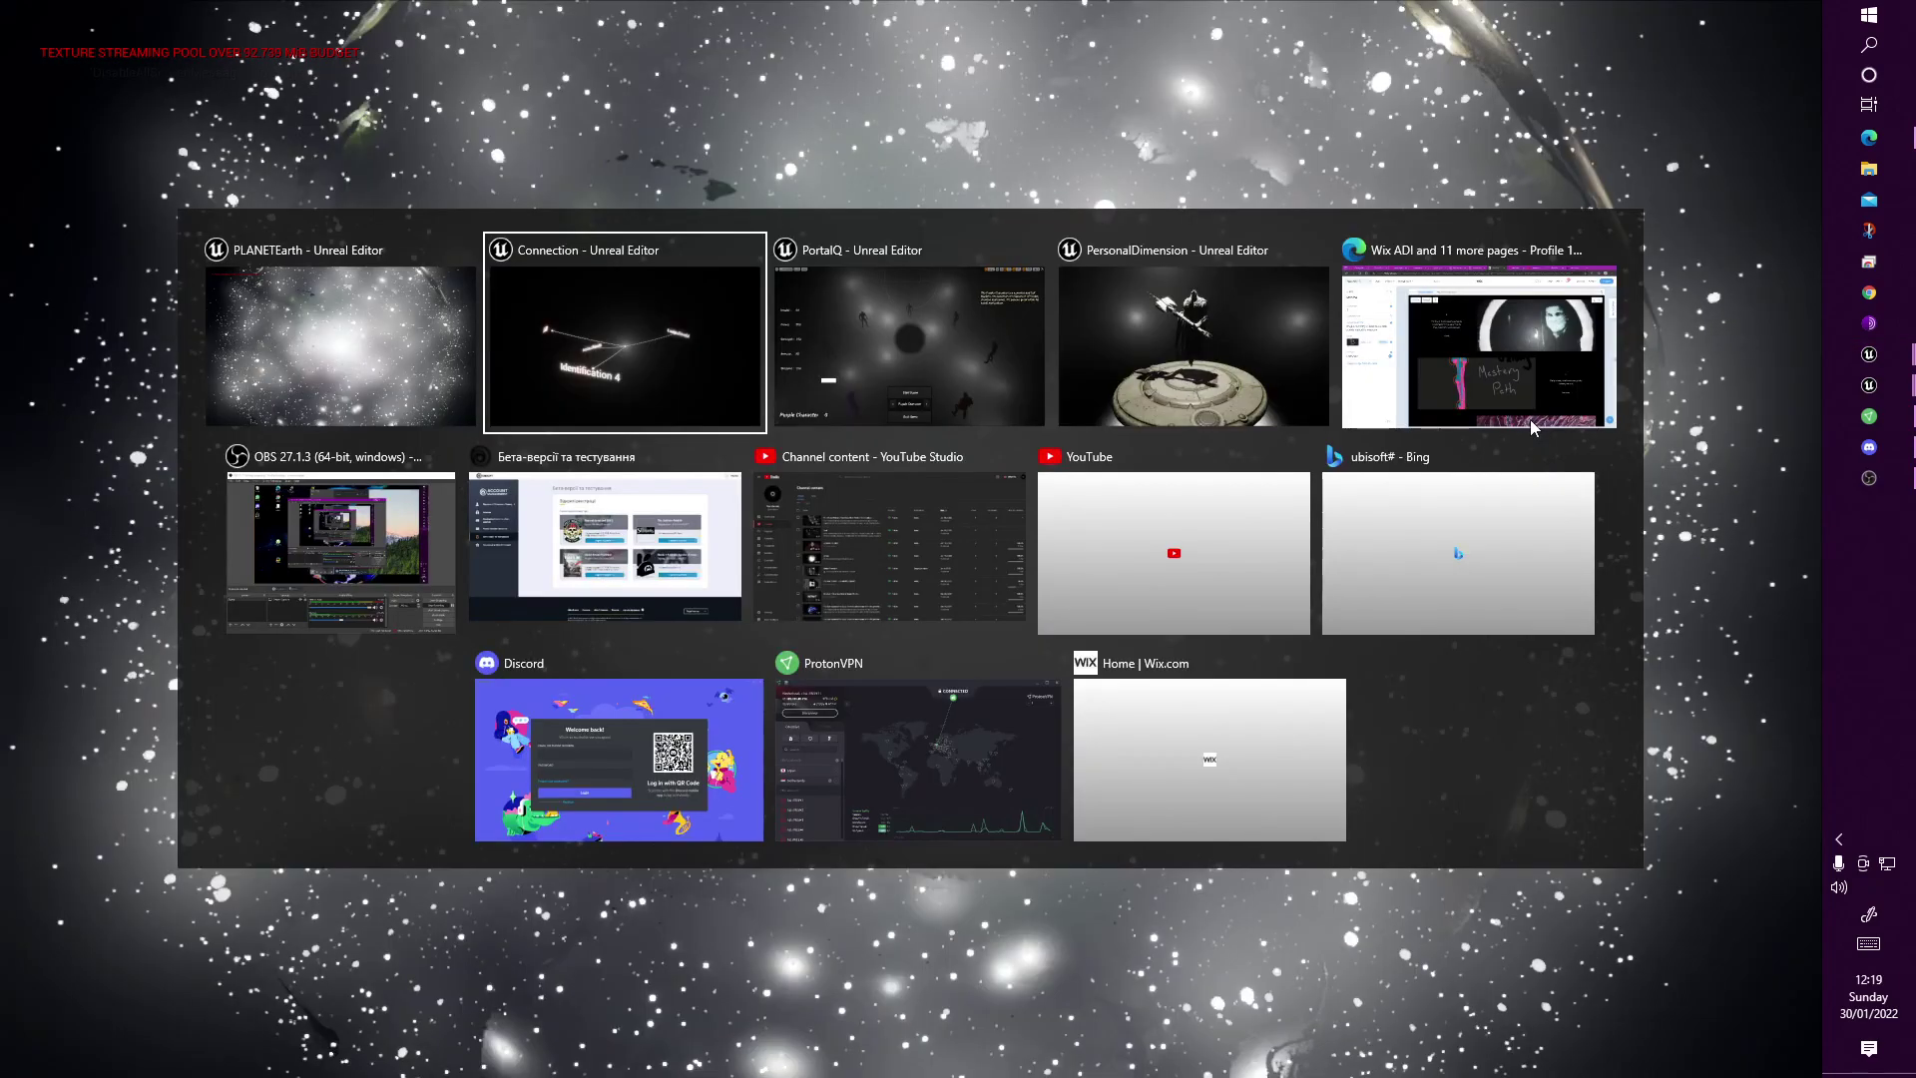